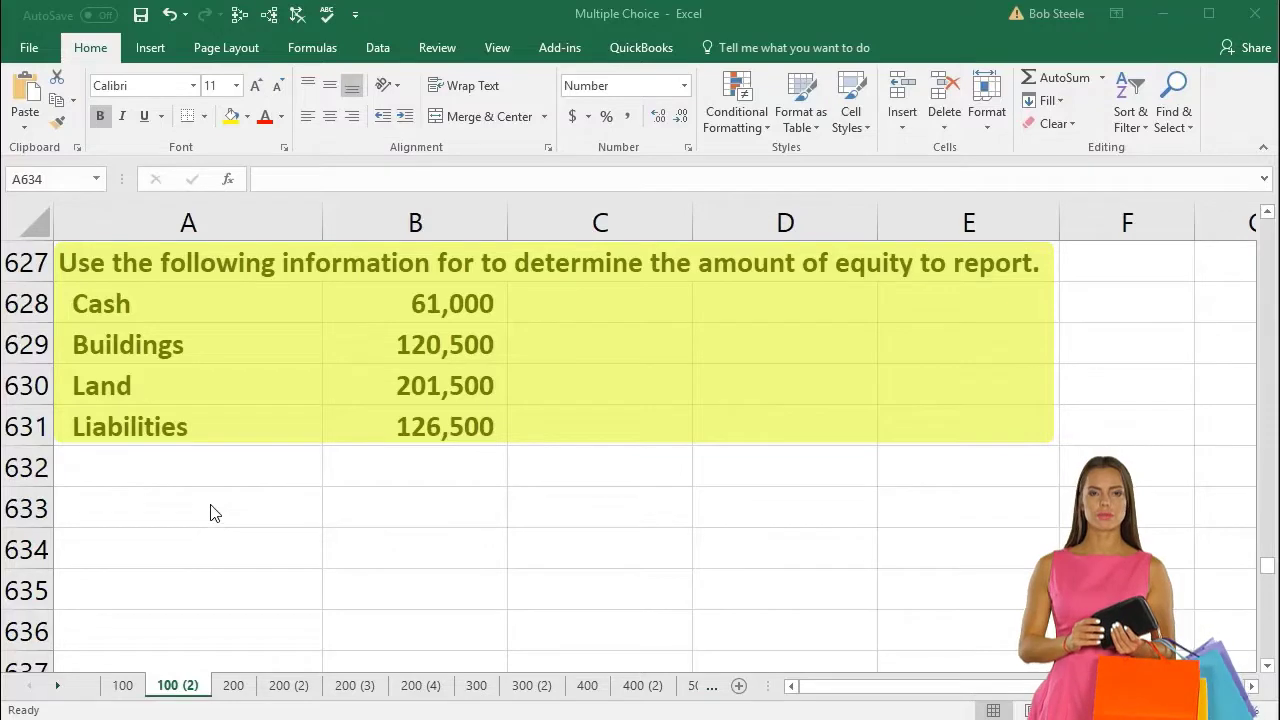
Lay out the equation headings A, +, L, + and E across cells B633 to F633.
click(390, 492)
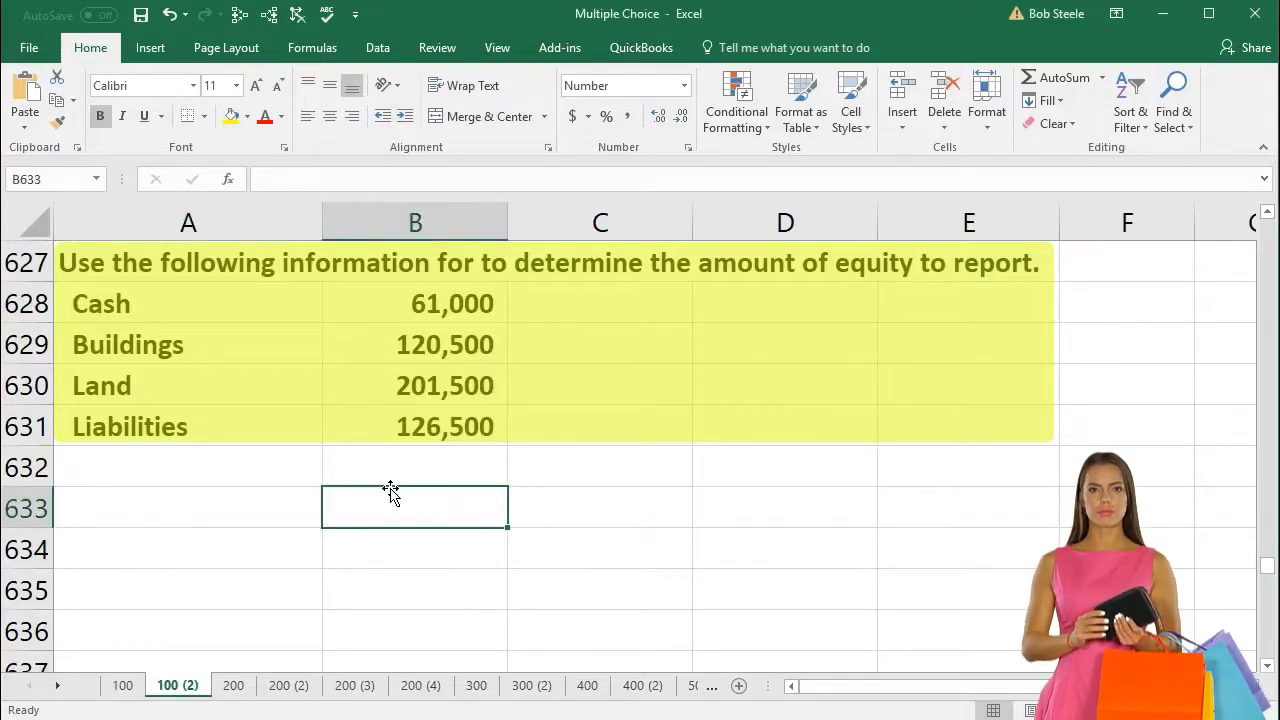
text(A)
key(Tab)
text(+)
key(Tab)
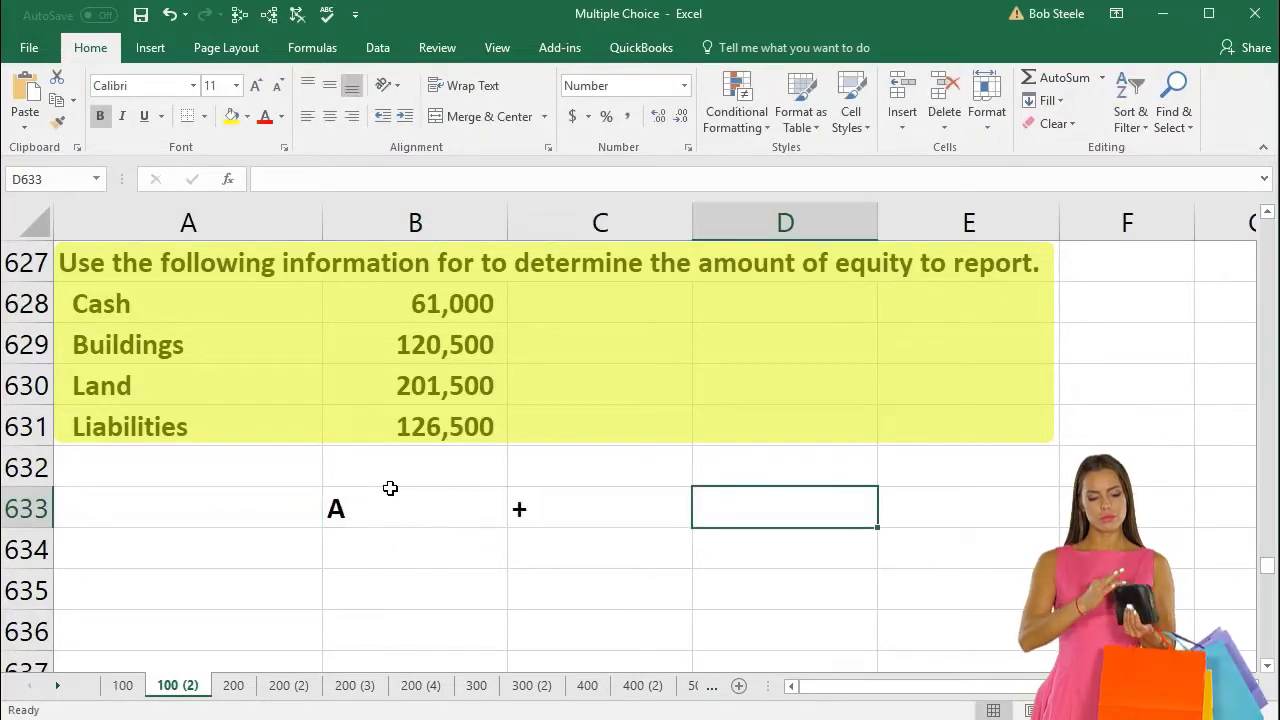
text(L)
key(Tab)
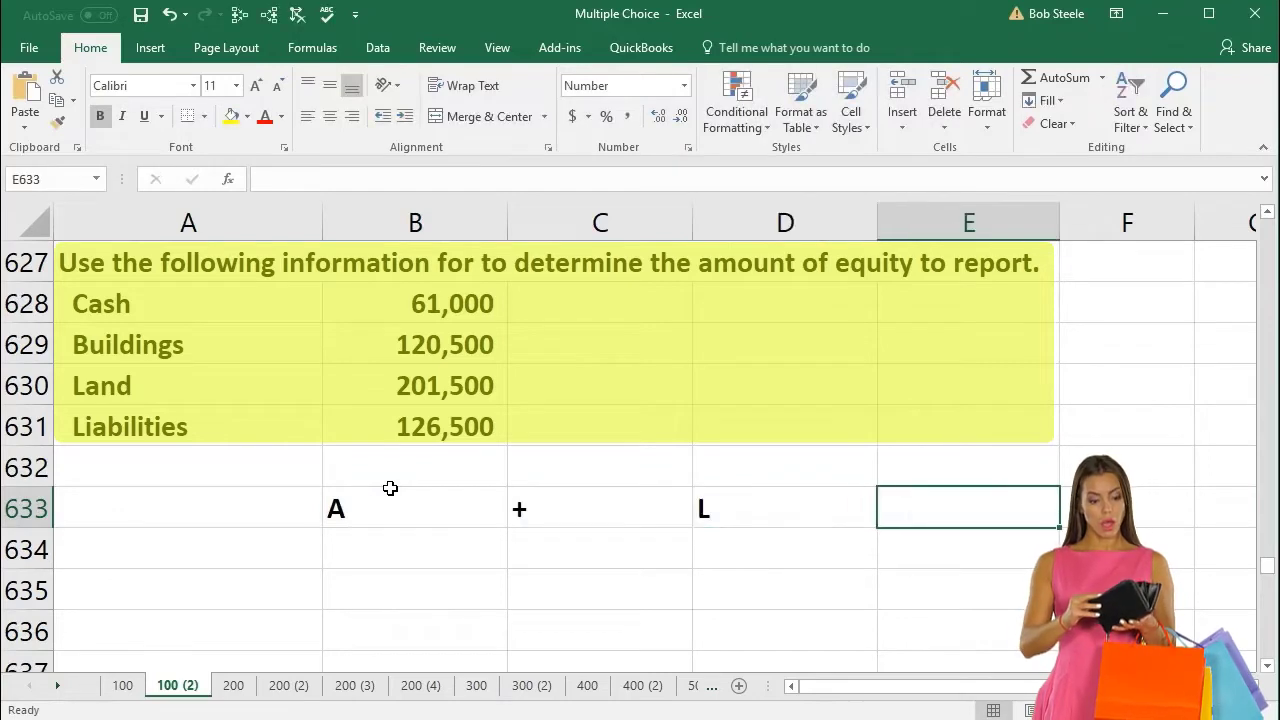
text(+)
key(Tab)
key(Return)
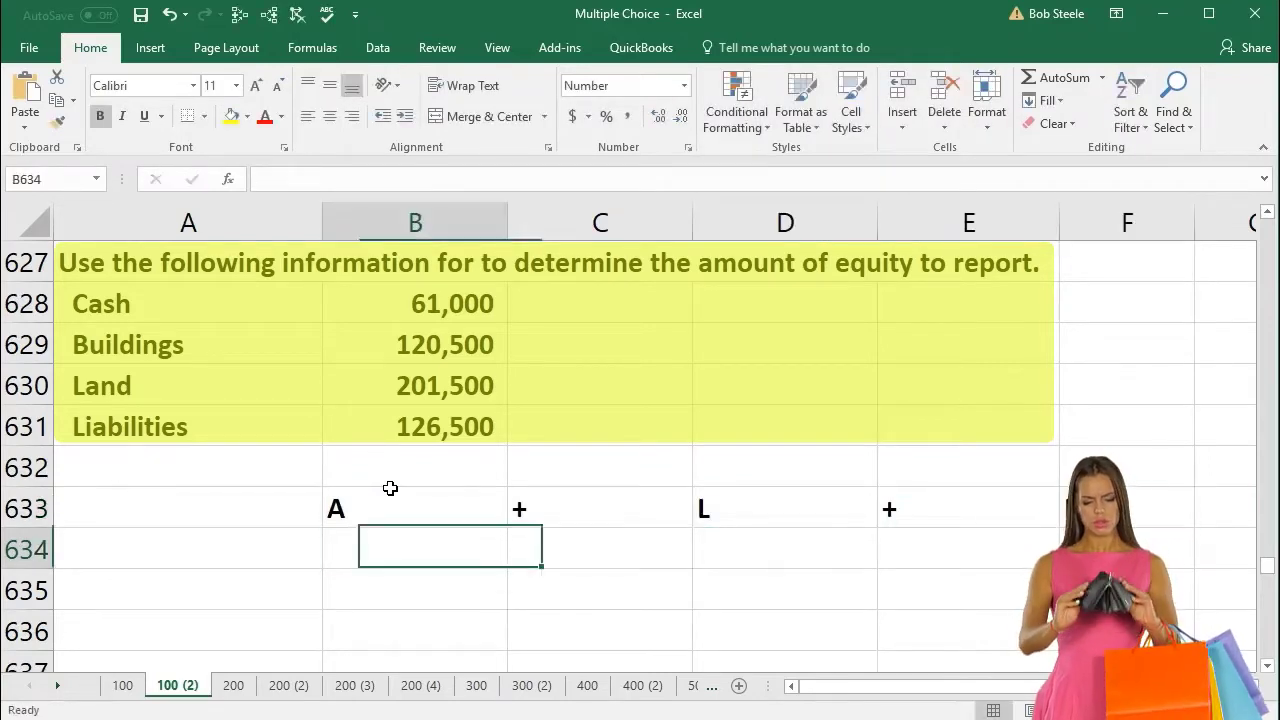
Label cell A634 Cash and enter its amount of 61,000 under the A heading in B634.
key(Down)
key(Left)
key(Up)
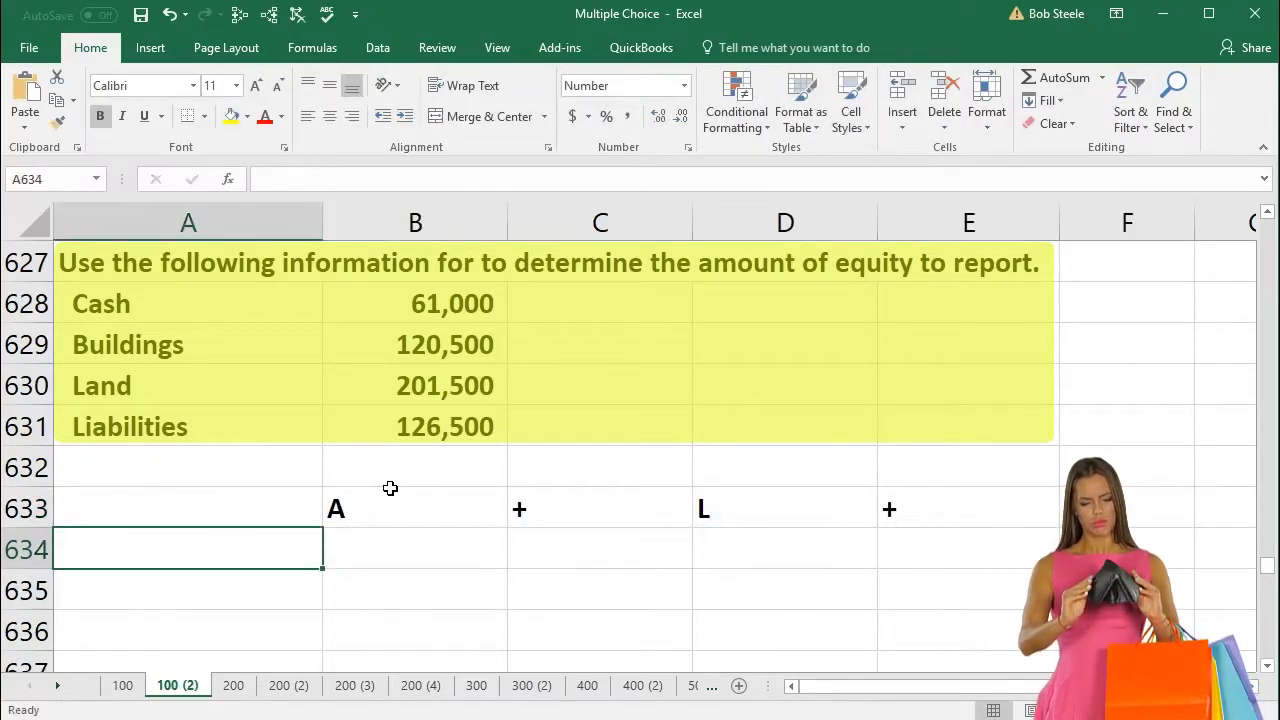
text(Cash)
key(Tab)
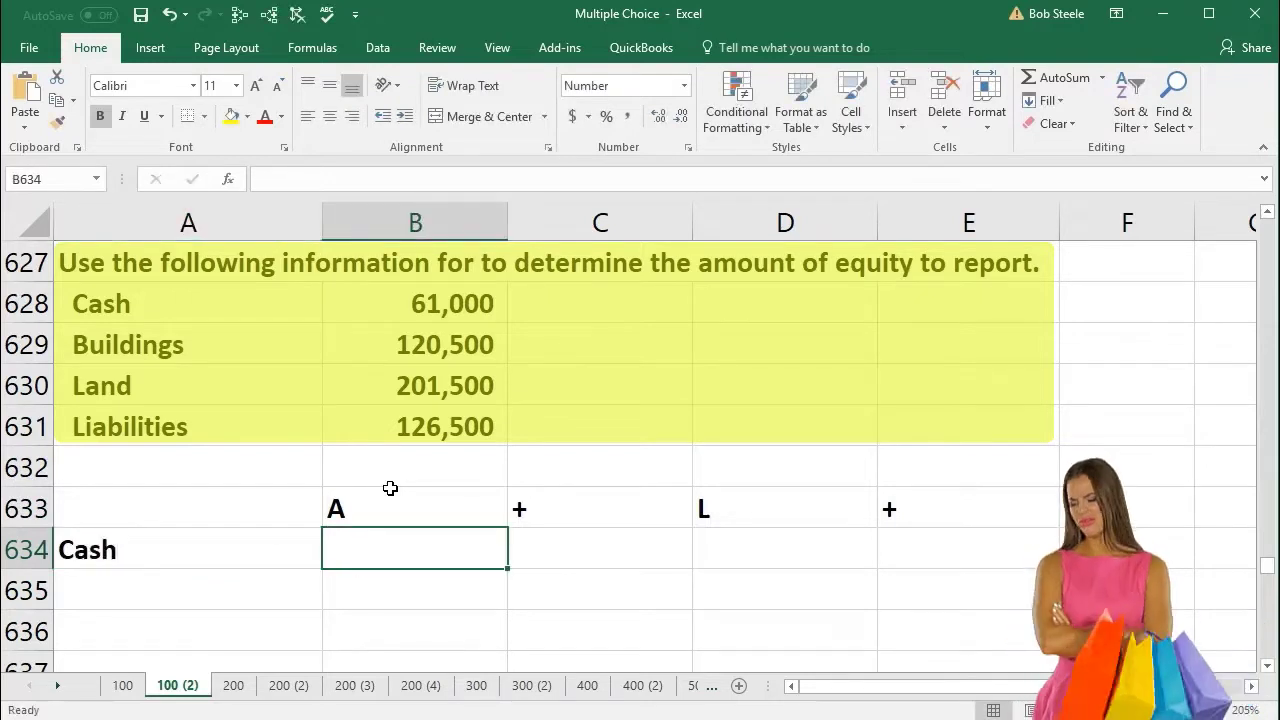
text(61000)
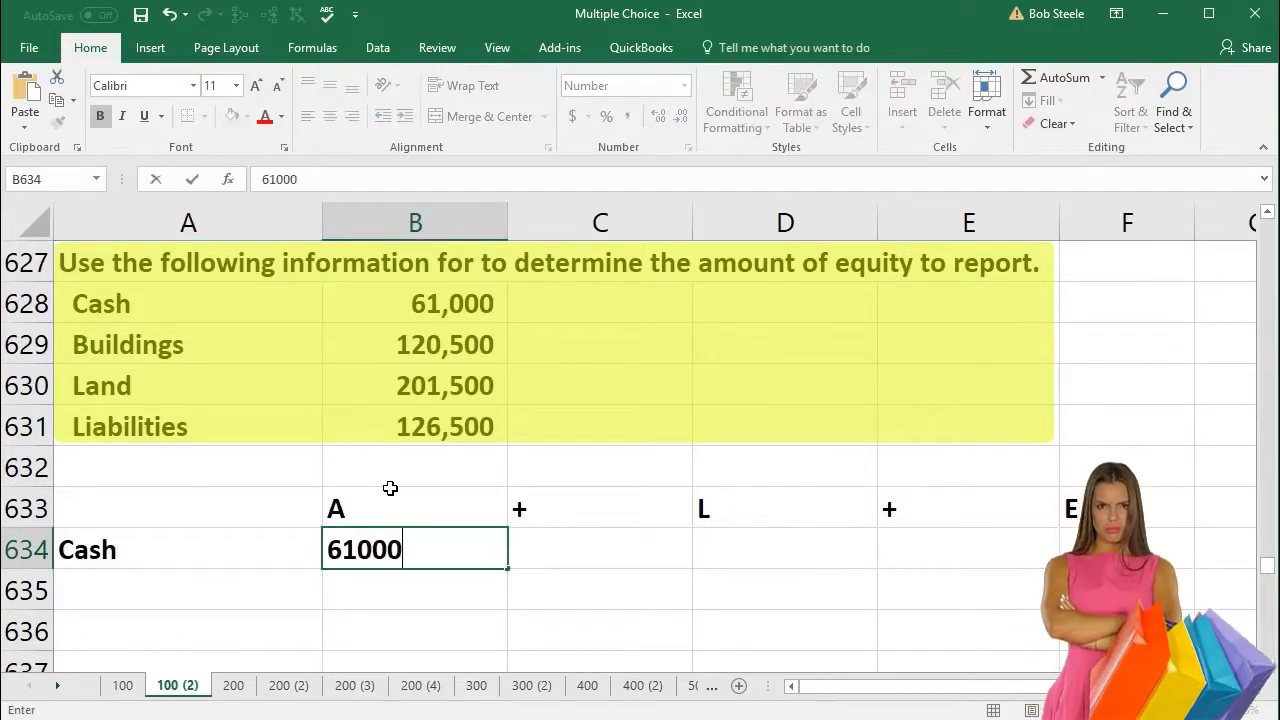
key(Return)
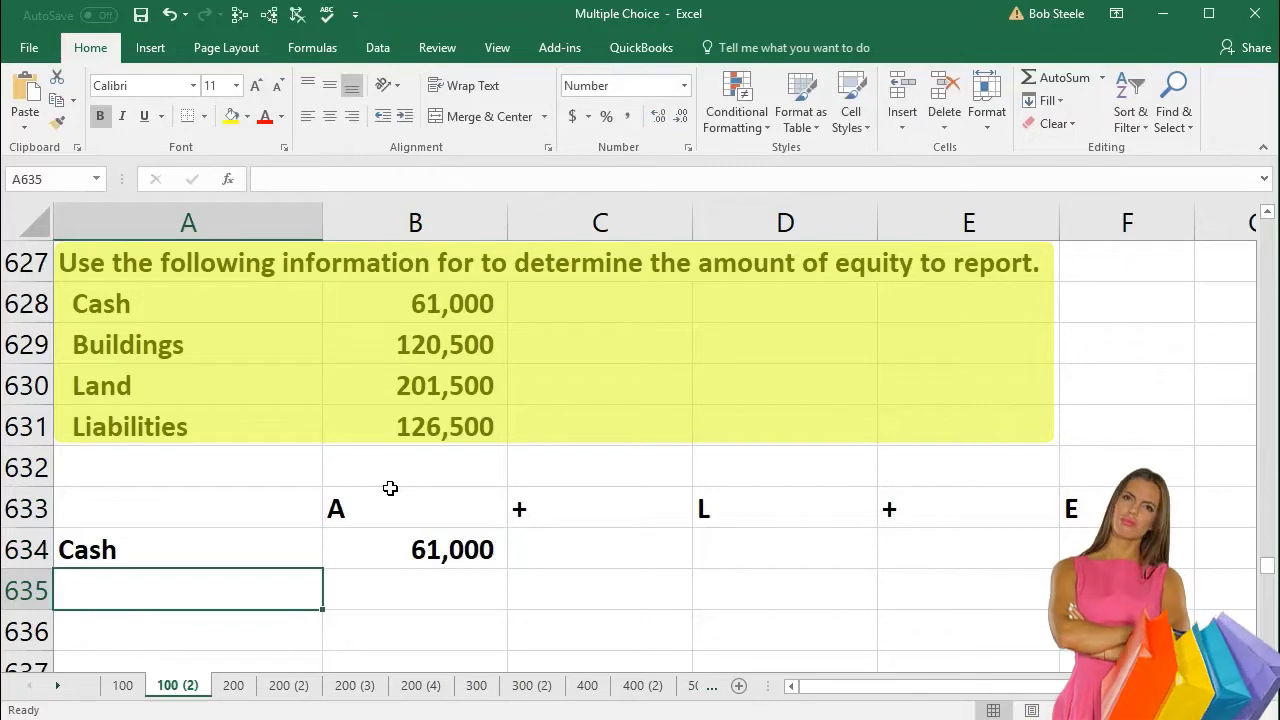
Add a Building row in row 635 with 120,500 under the A heading.
text(Building)
key(Tab)
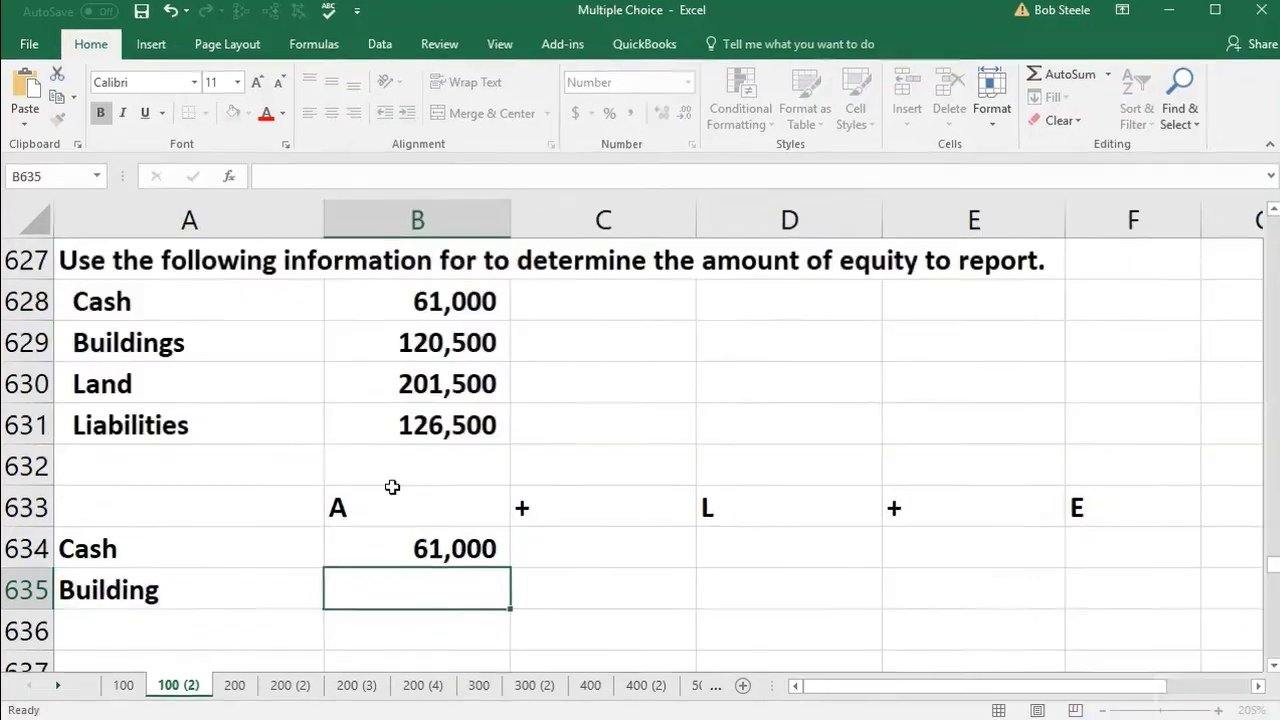
text(1205)
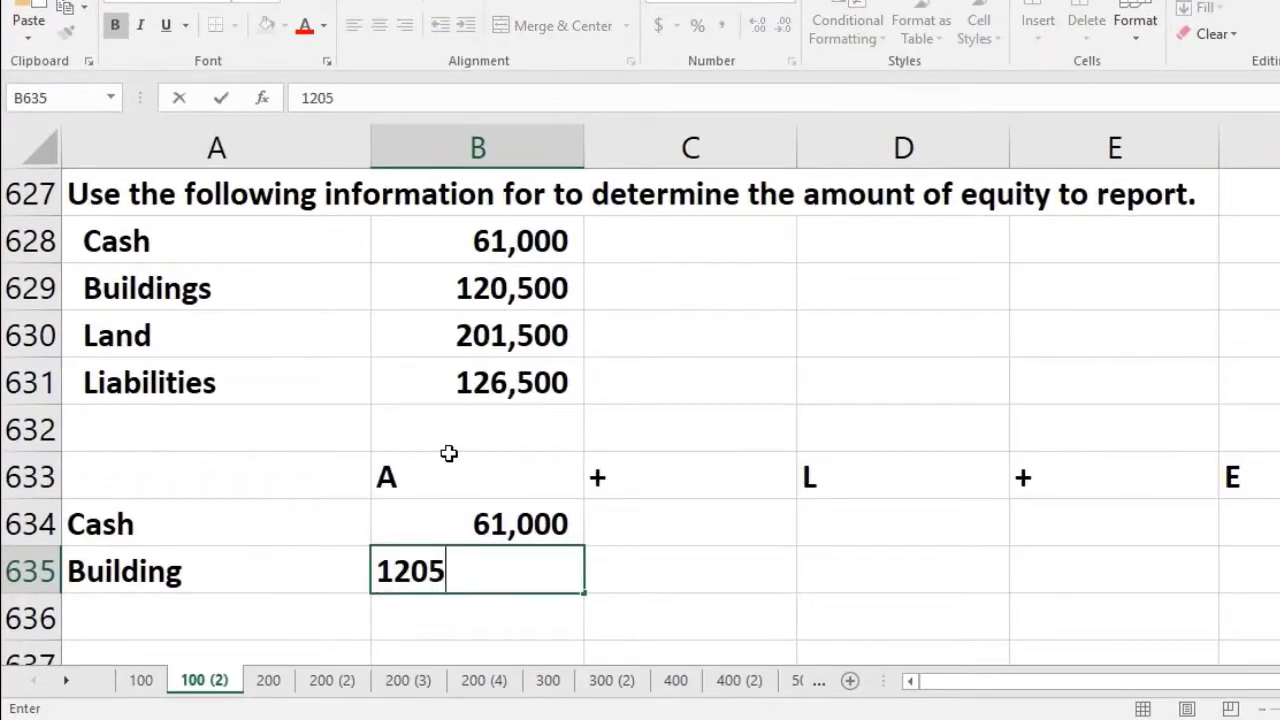
text(20,500)
key(Return)
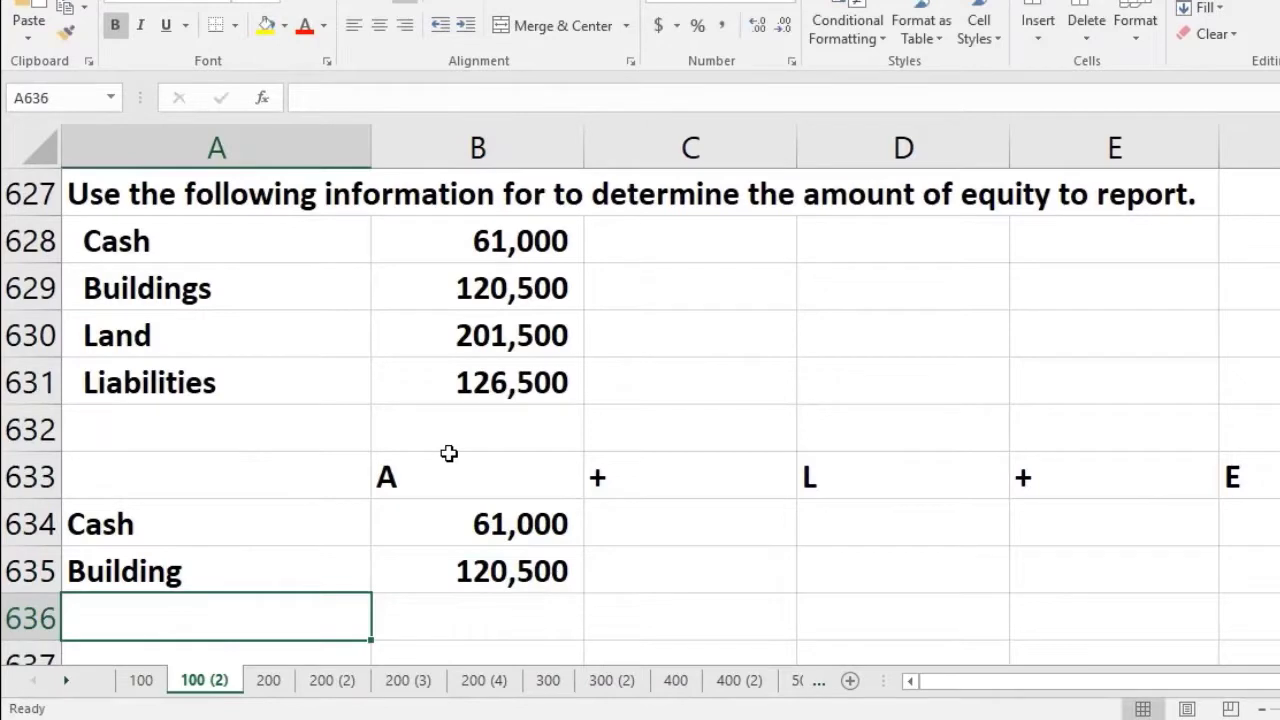
Add a Land row in row 636 with 201,500 under the A heading.
text(Land)
key(Tab)
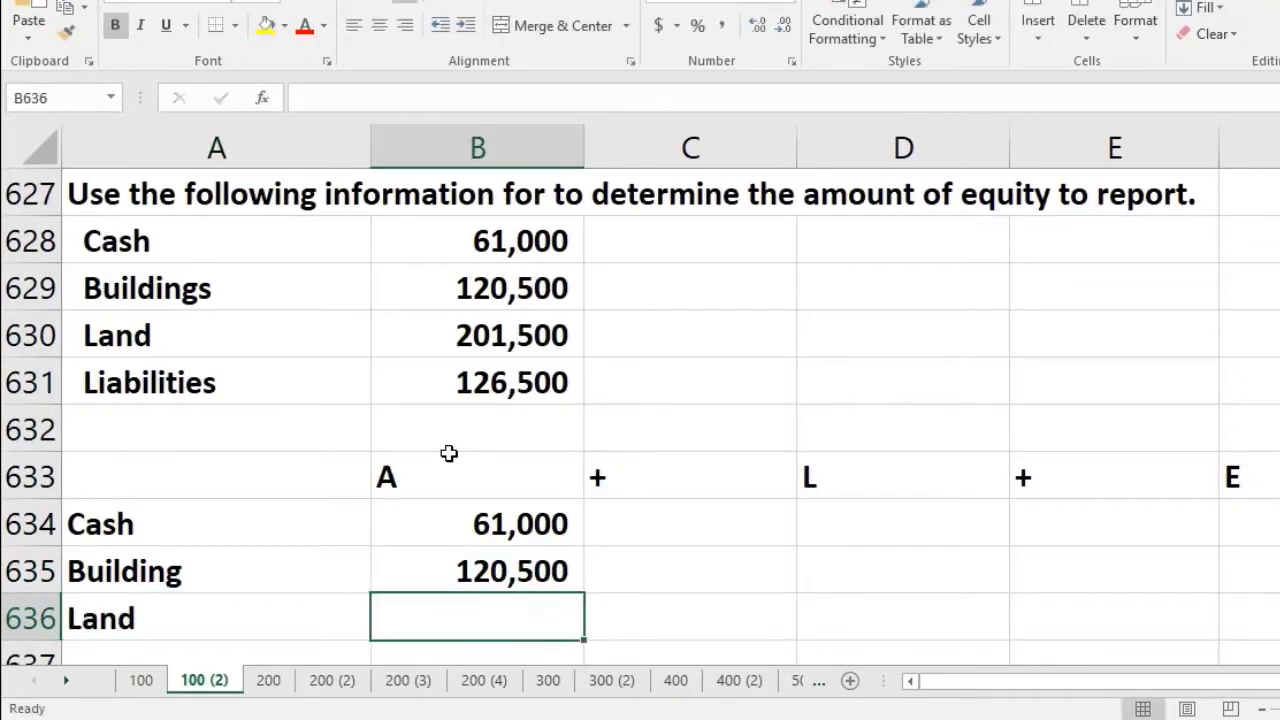
text(201,500)
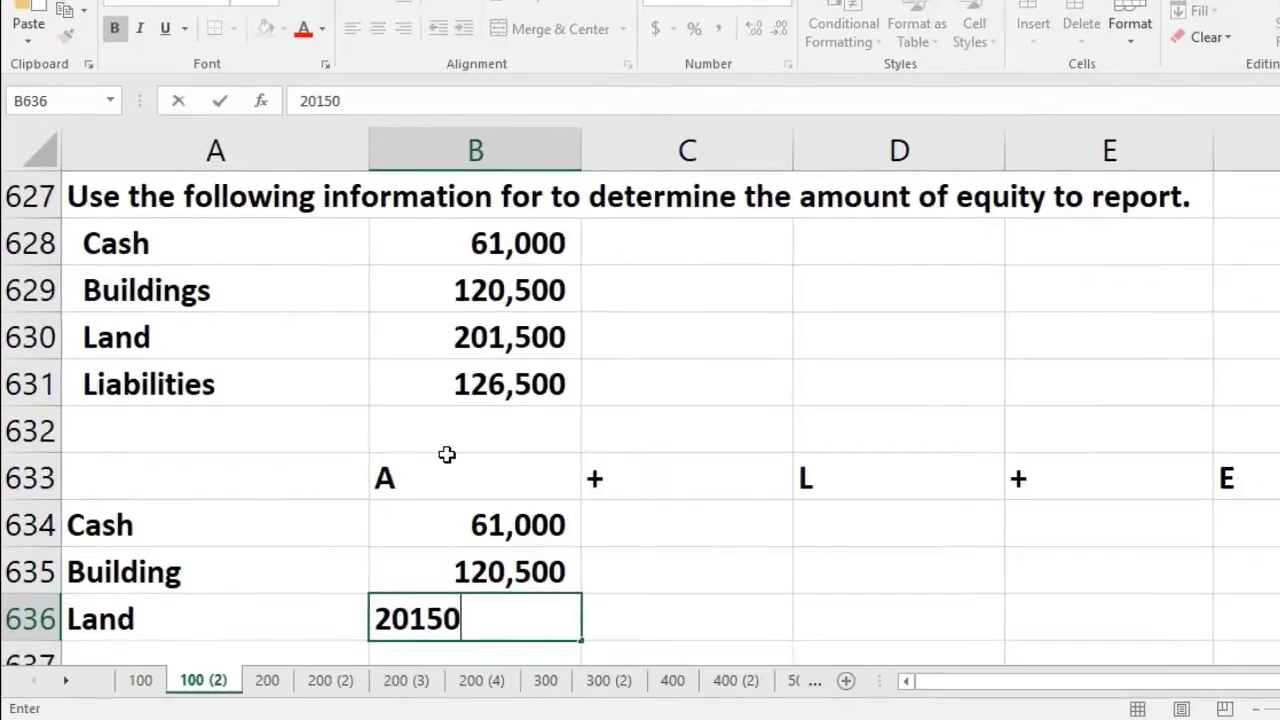
key(Return)
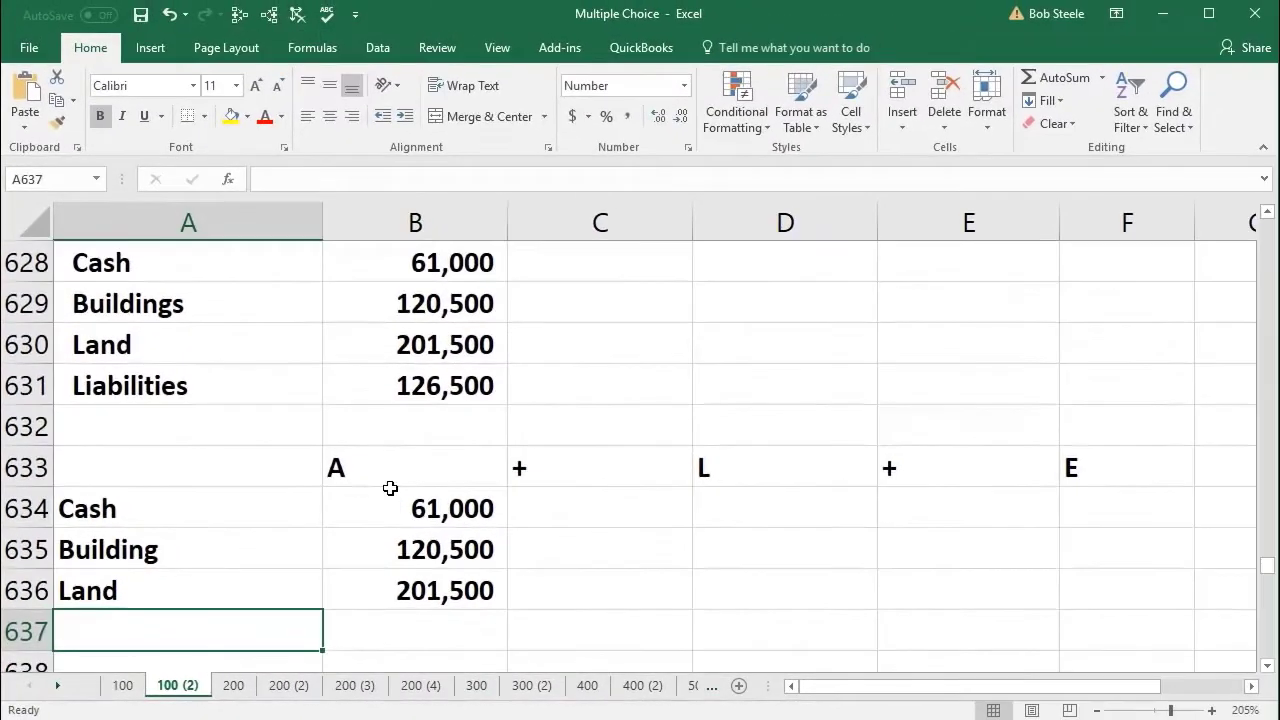
Add a Liabilites row in row 637 with 126,500 under the L heading in D637.
text(LIa)
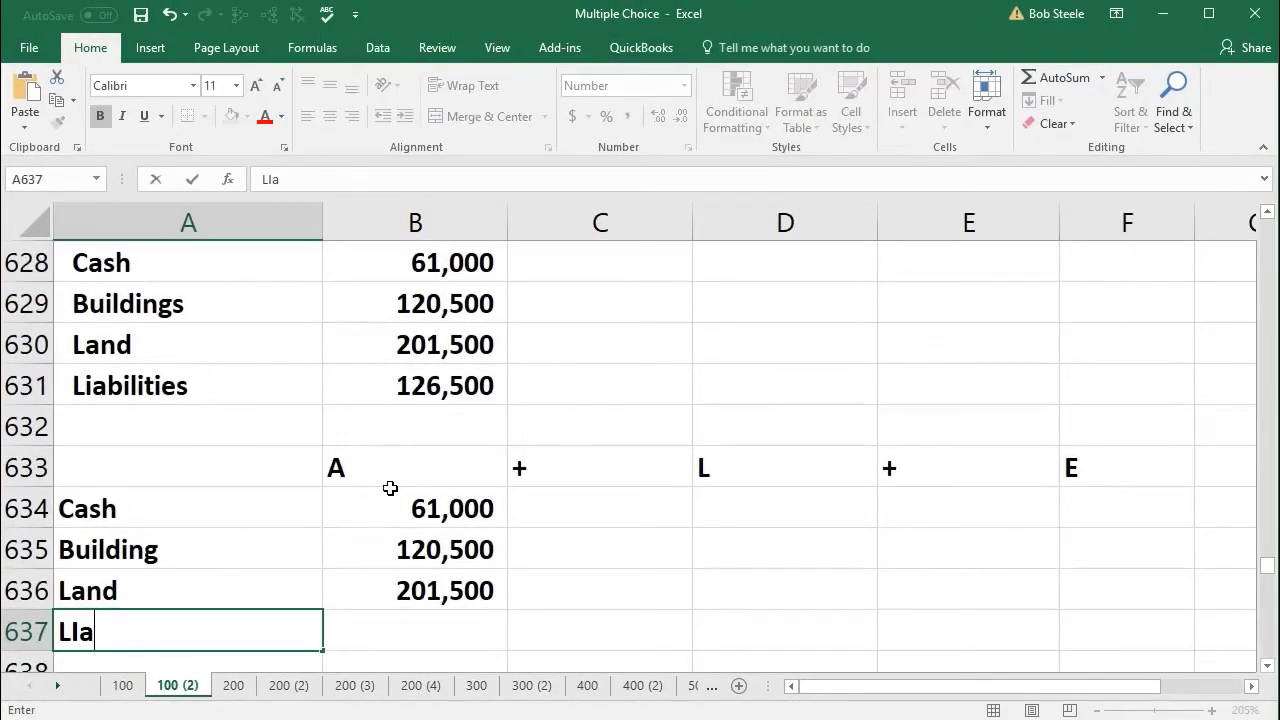
text(bilites)
key(Tab)
key(Tab)
key(Tab)
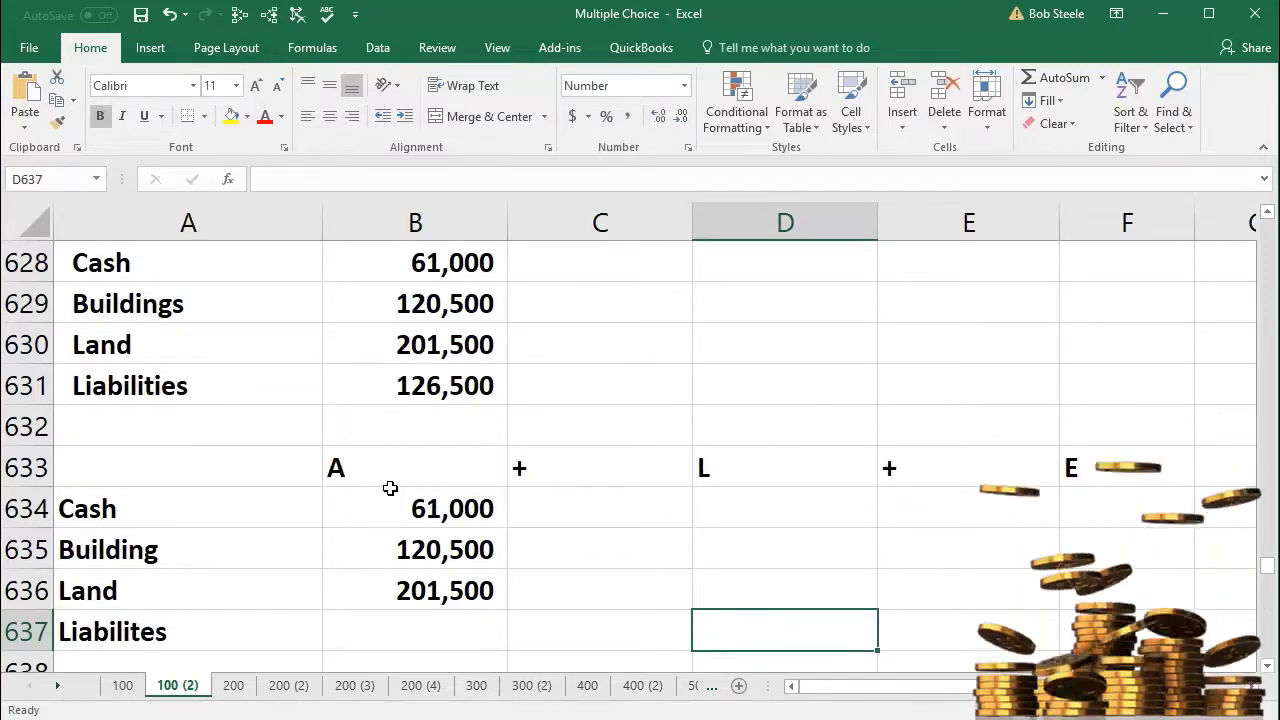
text(126,500)
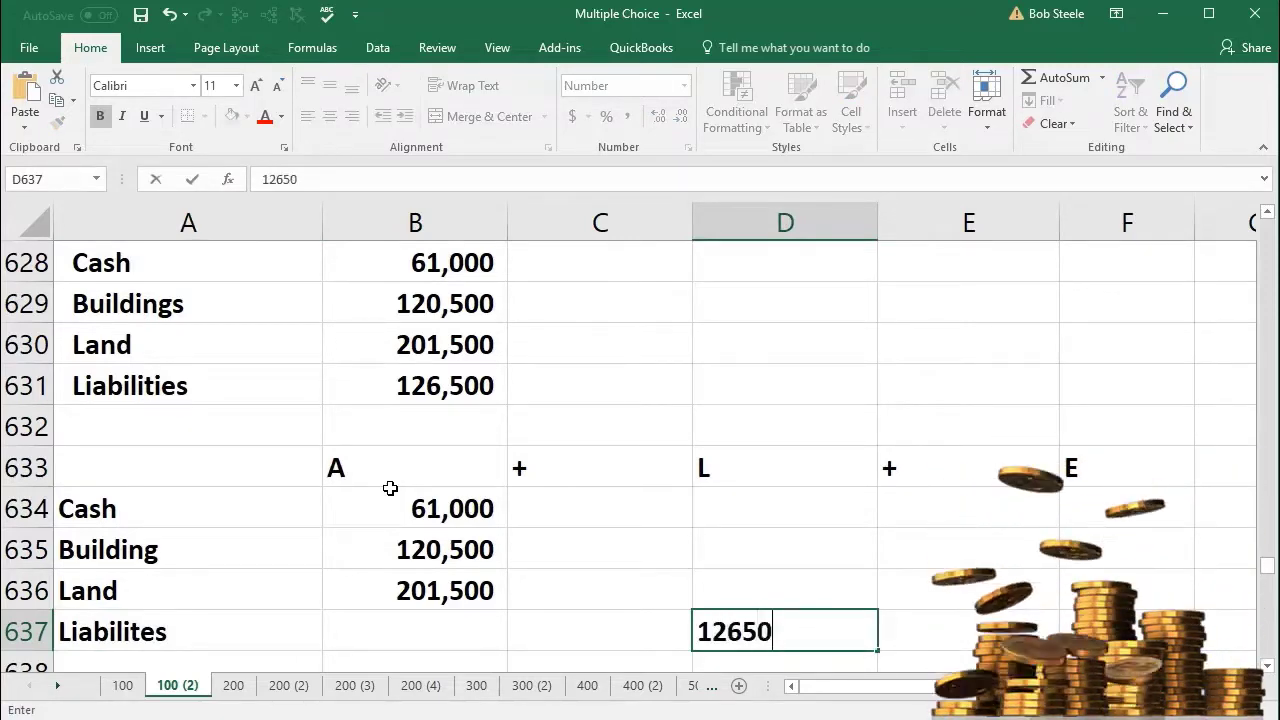
key(Return)
Total the three assets in B638 with a SUM formula over B634:B636.
key(Tab)
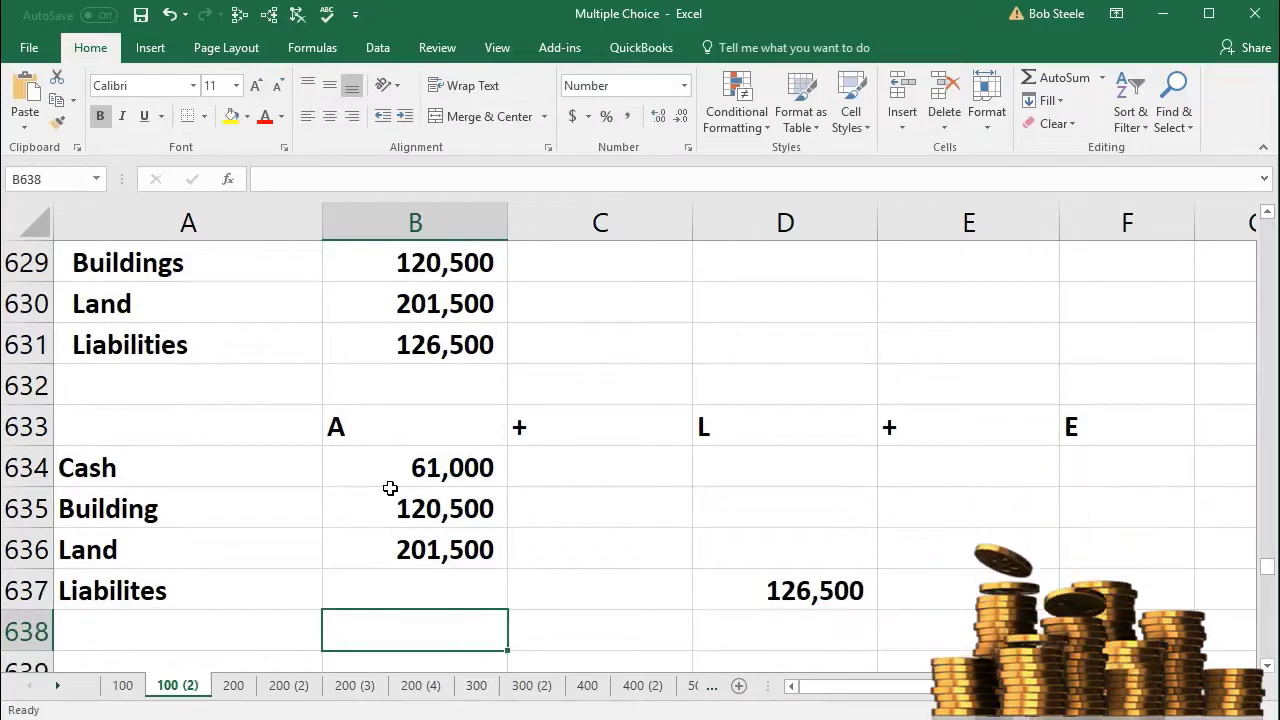
text(=sum()
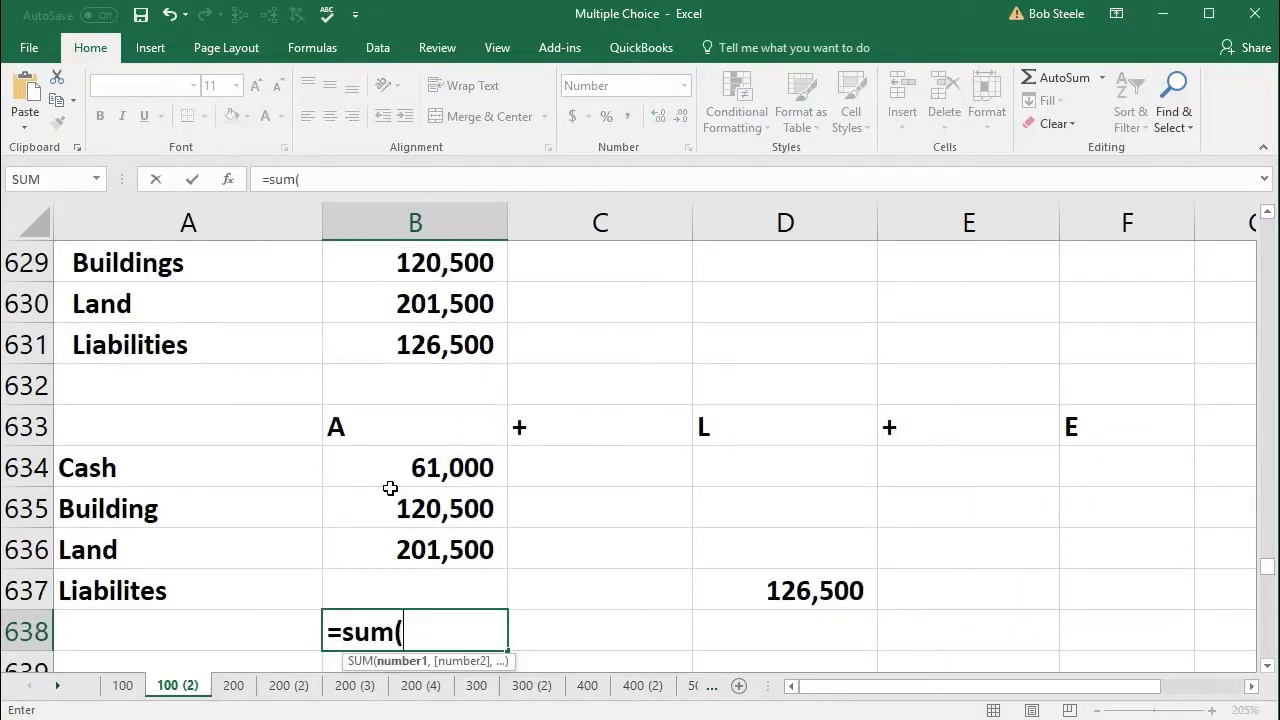
key(Up)
key(Up)
key(Up)
key(Up)
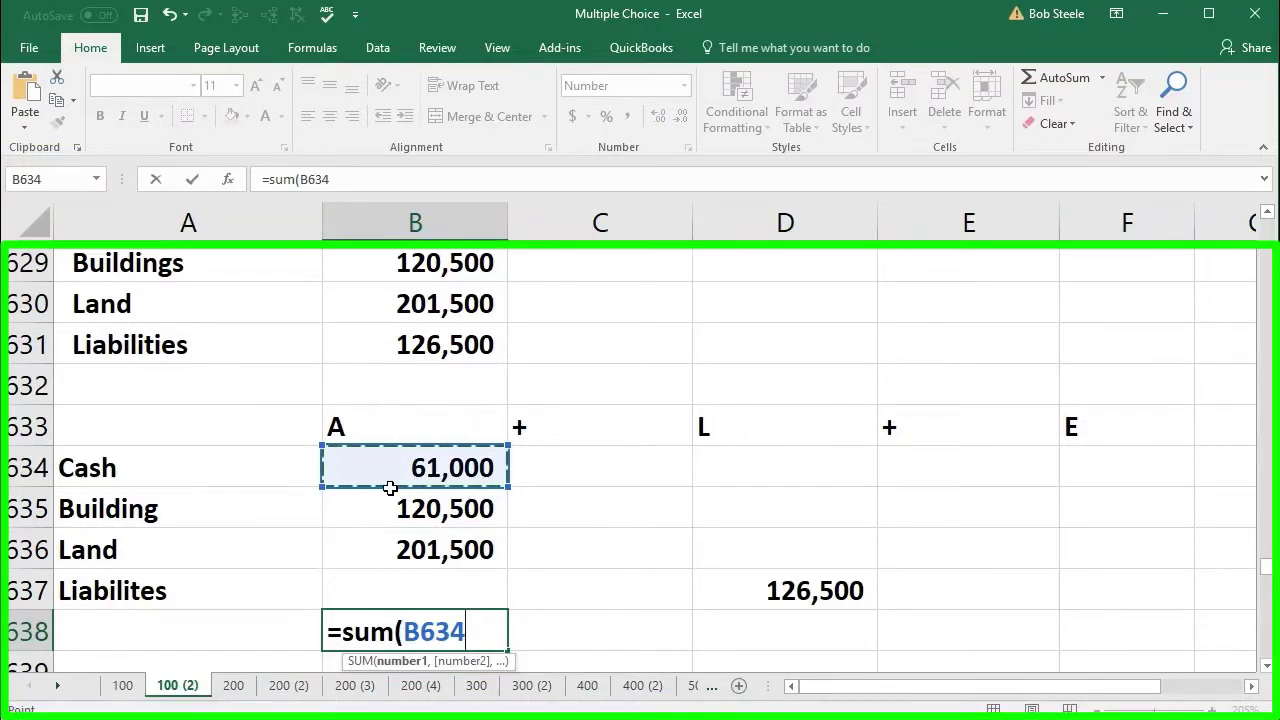
key(shift+Down)
key(shift+Down)
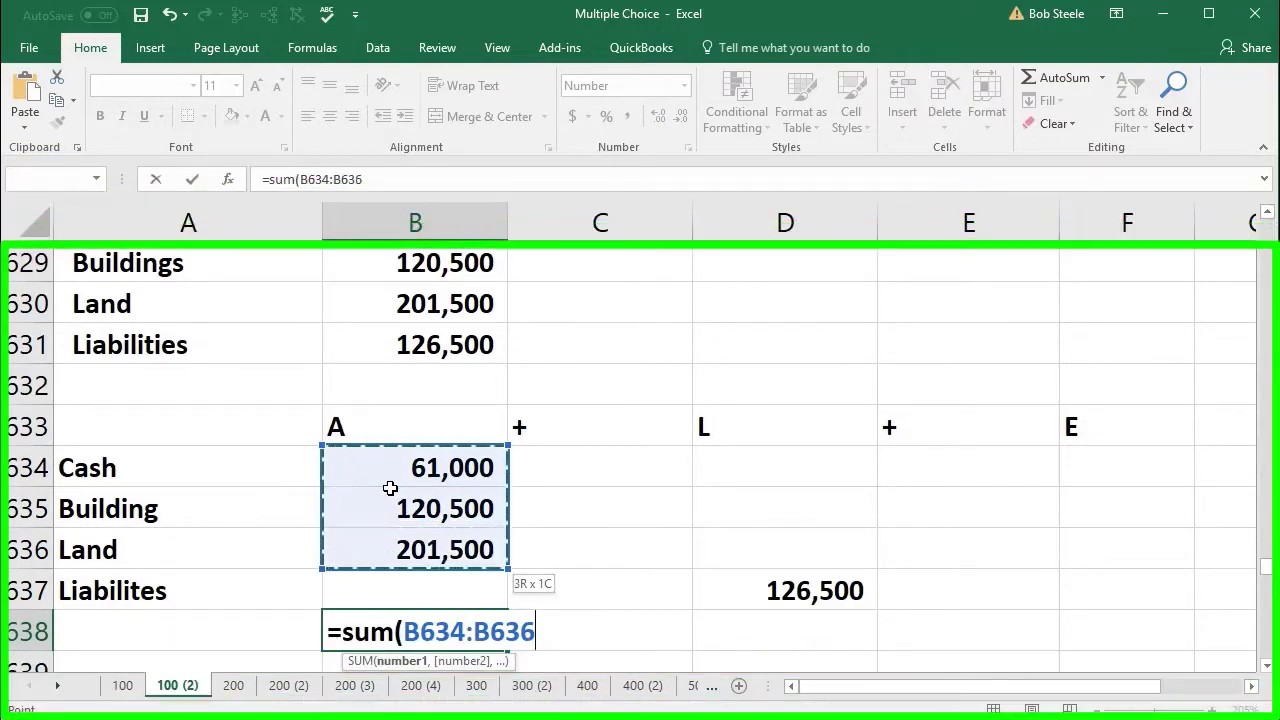
key(Return)
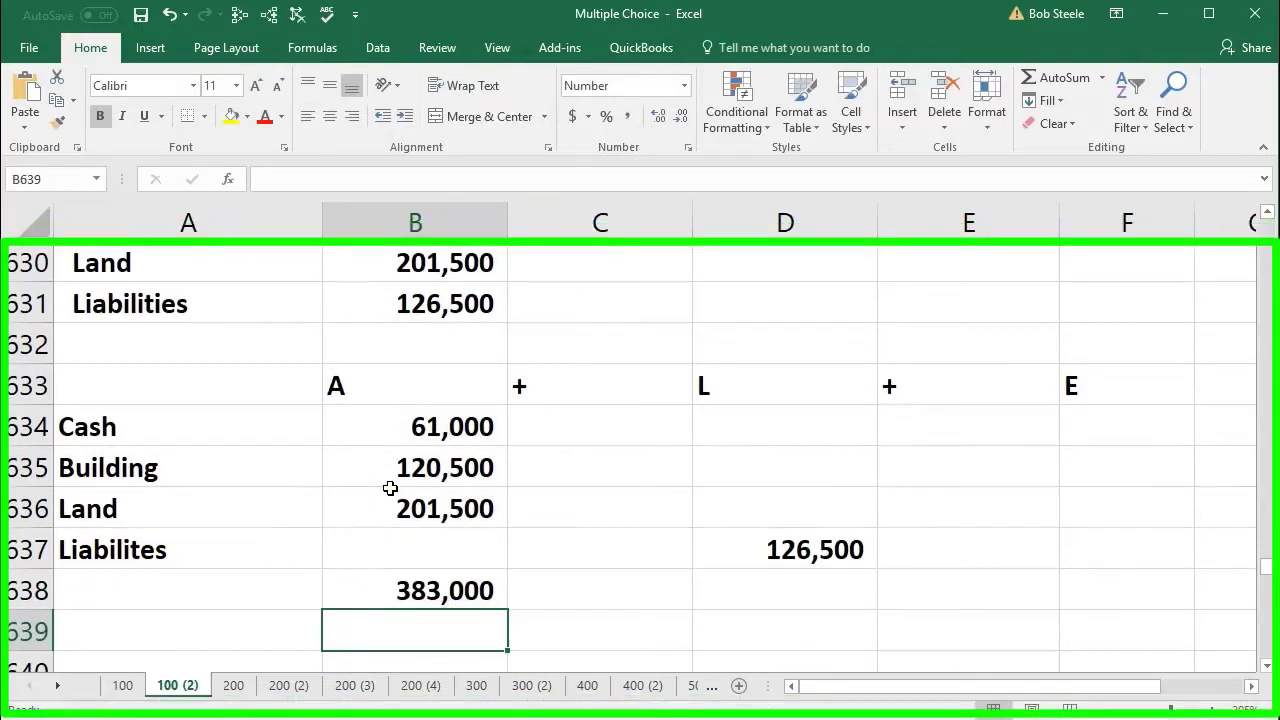
Put a + sign in C638 and bring the liabilities amount into D638 with a reference to D637.
key(Right)
key(Up)
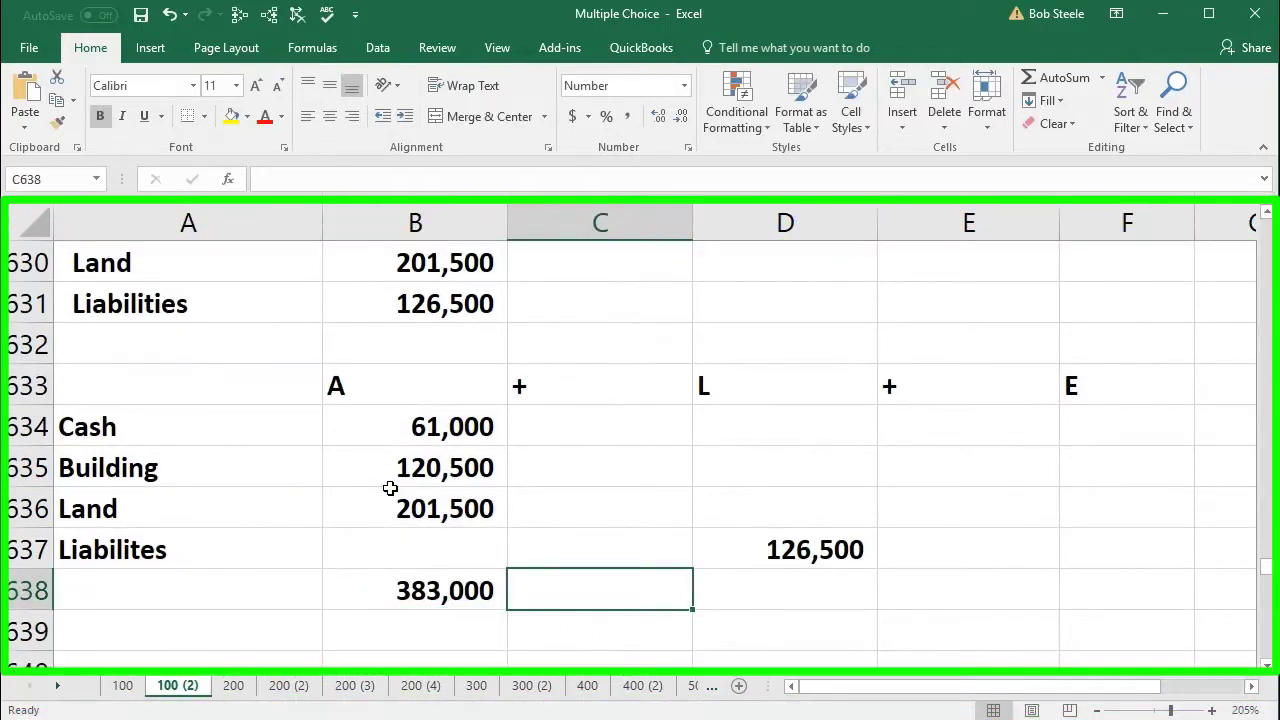
text(+)
key(Tab)
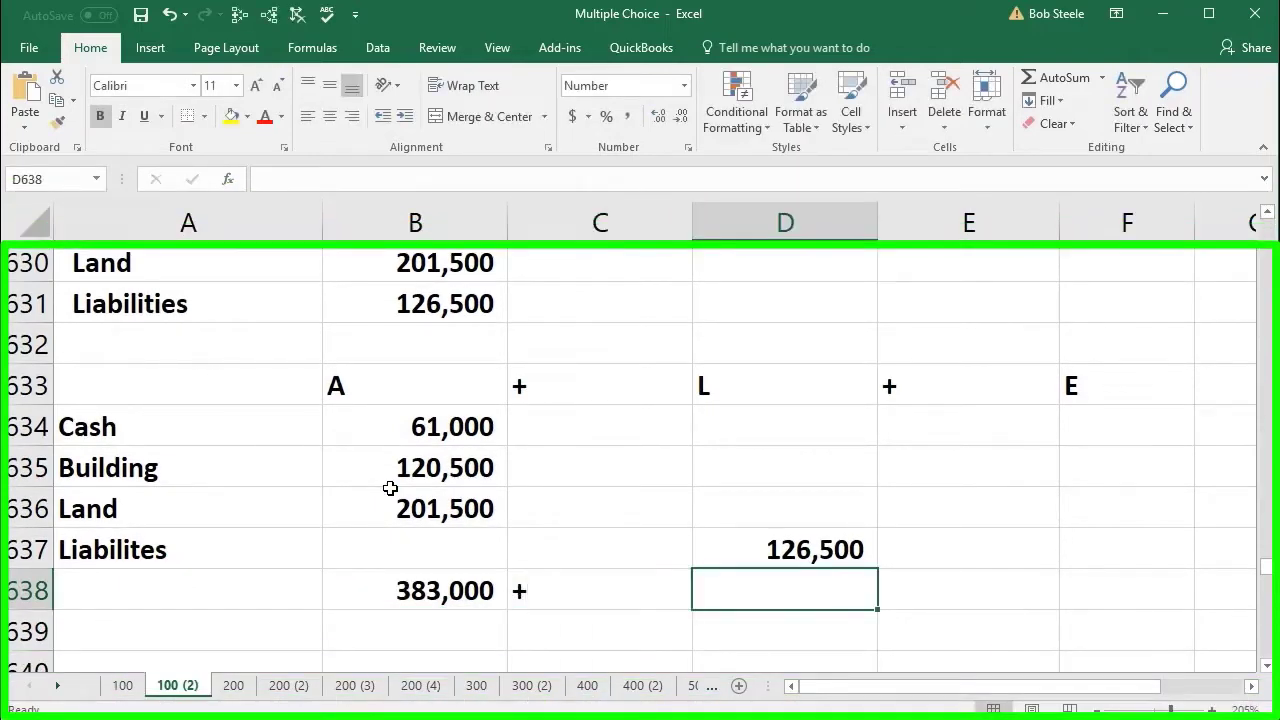
text(+)
key(Up)
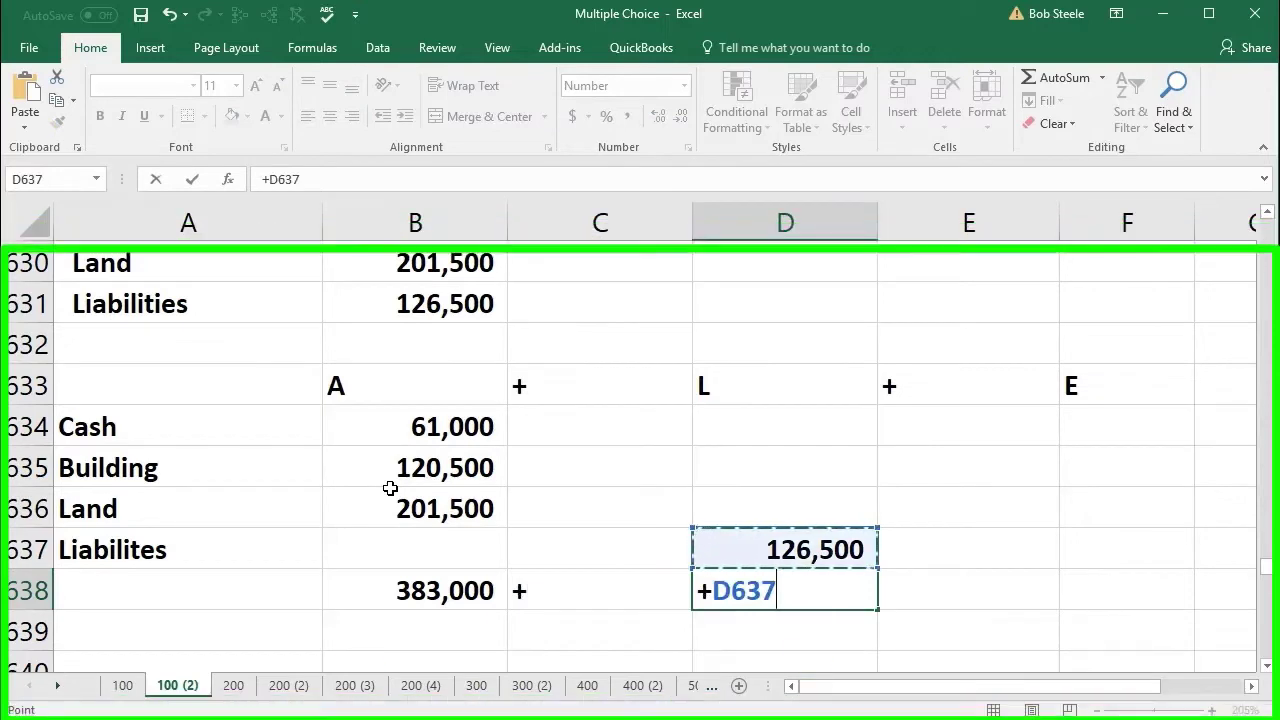
key(Tab)
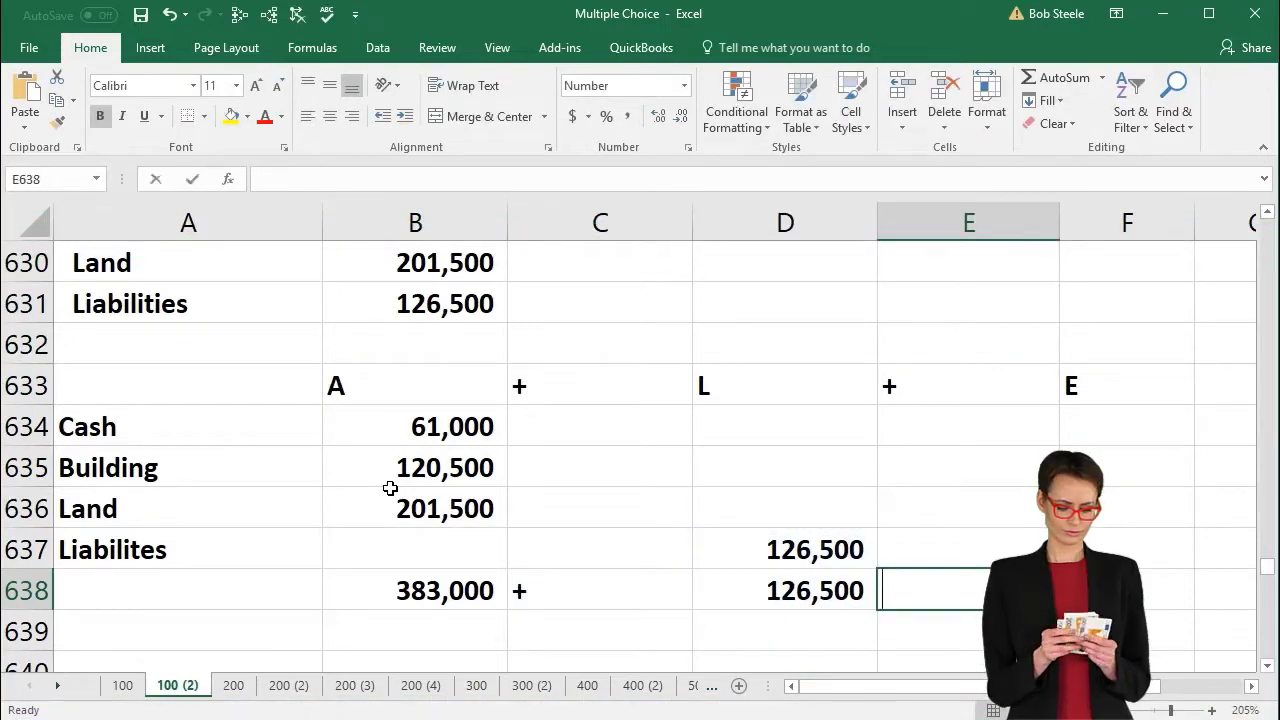
Finish the equation in row 638 with + in E638 and E in F638, and change the sign in C638 to =.
text(+)
key(Tab)
text(E)
key(Return)
key(Up)
text(=)
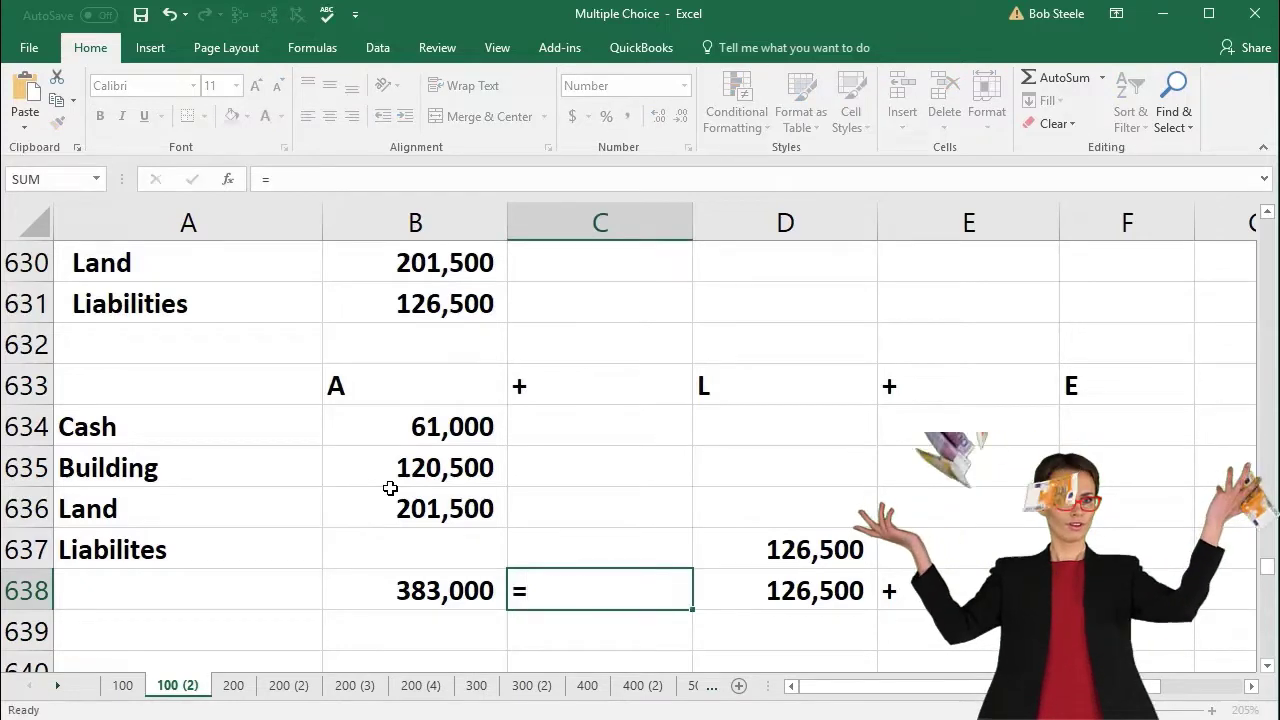
key(Return)
key(Up)
key(Left)
key(Right)
key(Right)
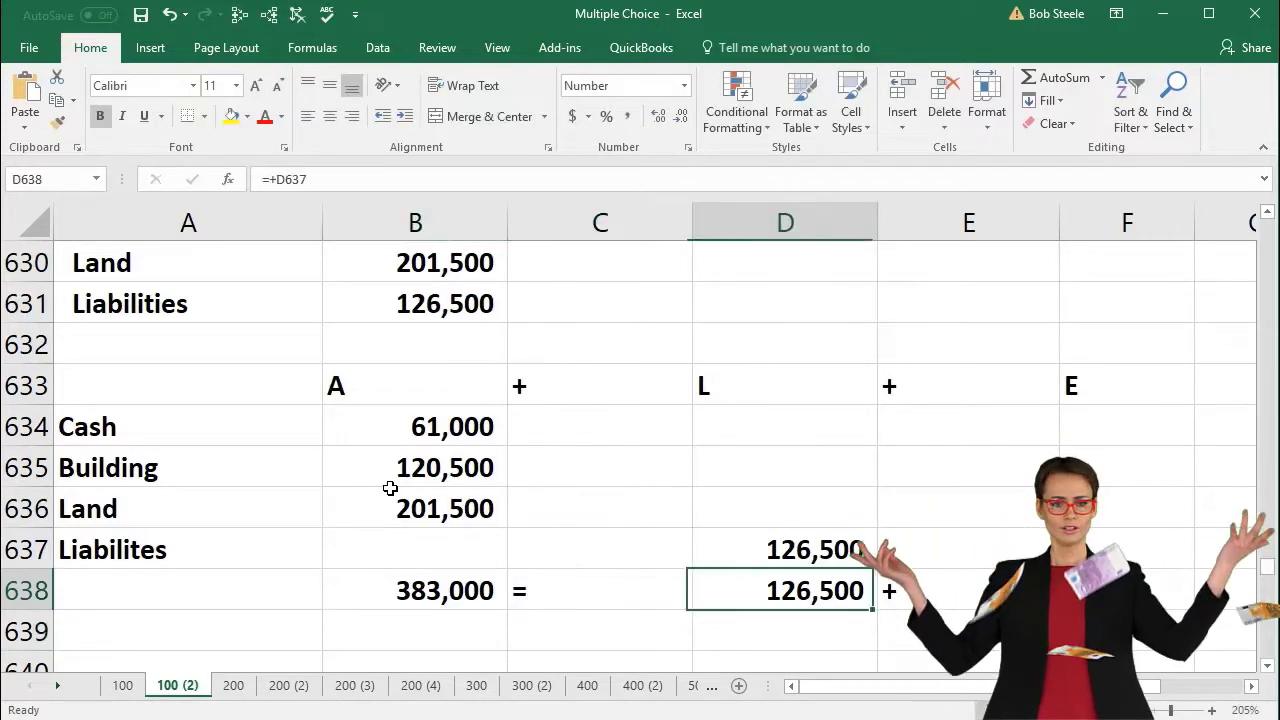
key(Right)
key(Right)
key(Down)
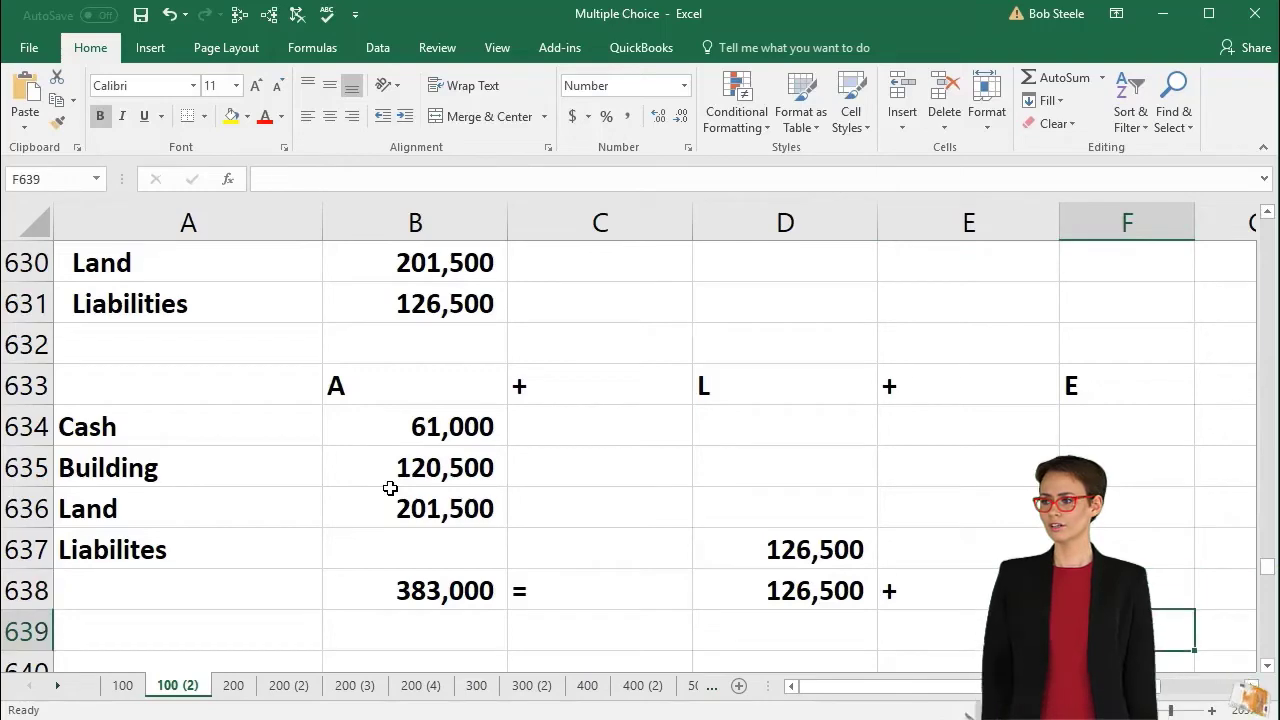
key(Left)
key(Left)
key(Down)
key(Down)
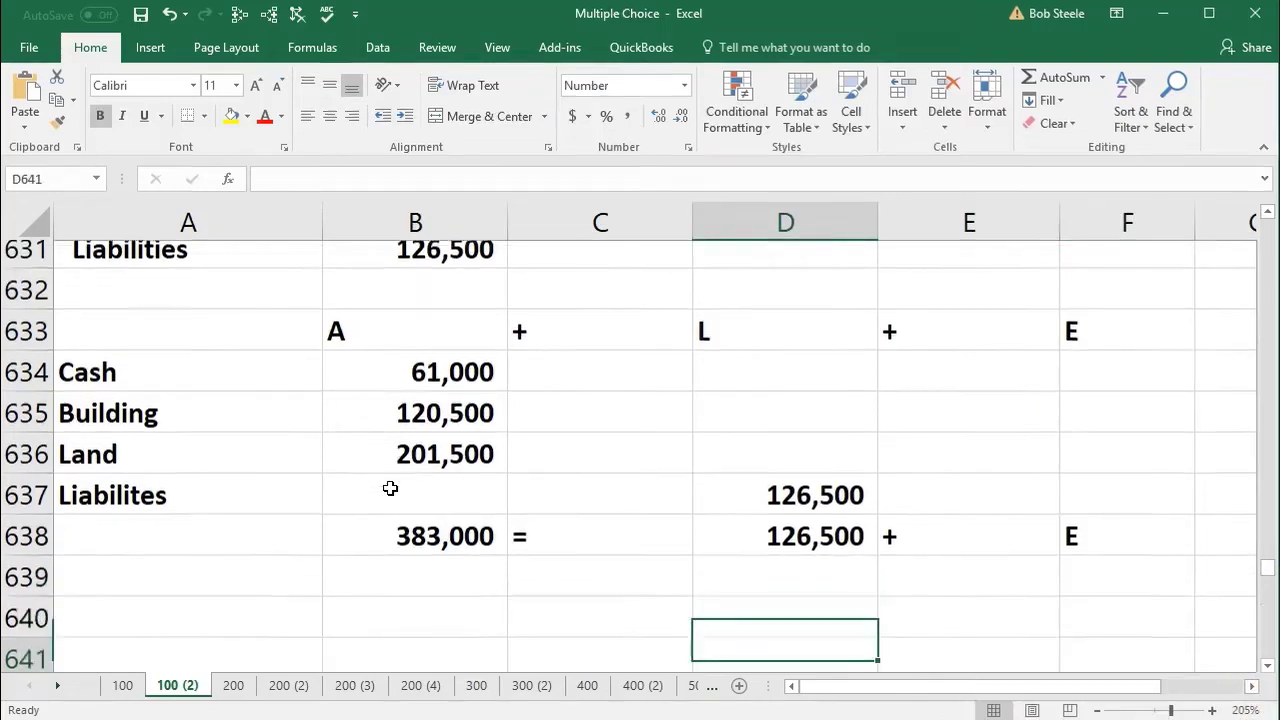
Try to subtract the liabilities by entering -1265000 in D639, below the L amount.
key(Up)
key(Up)
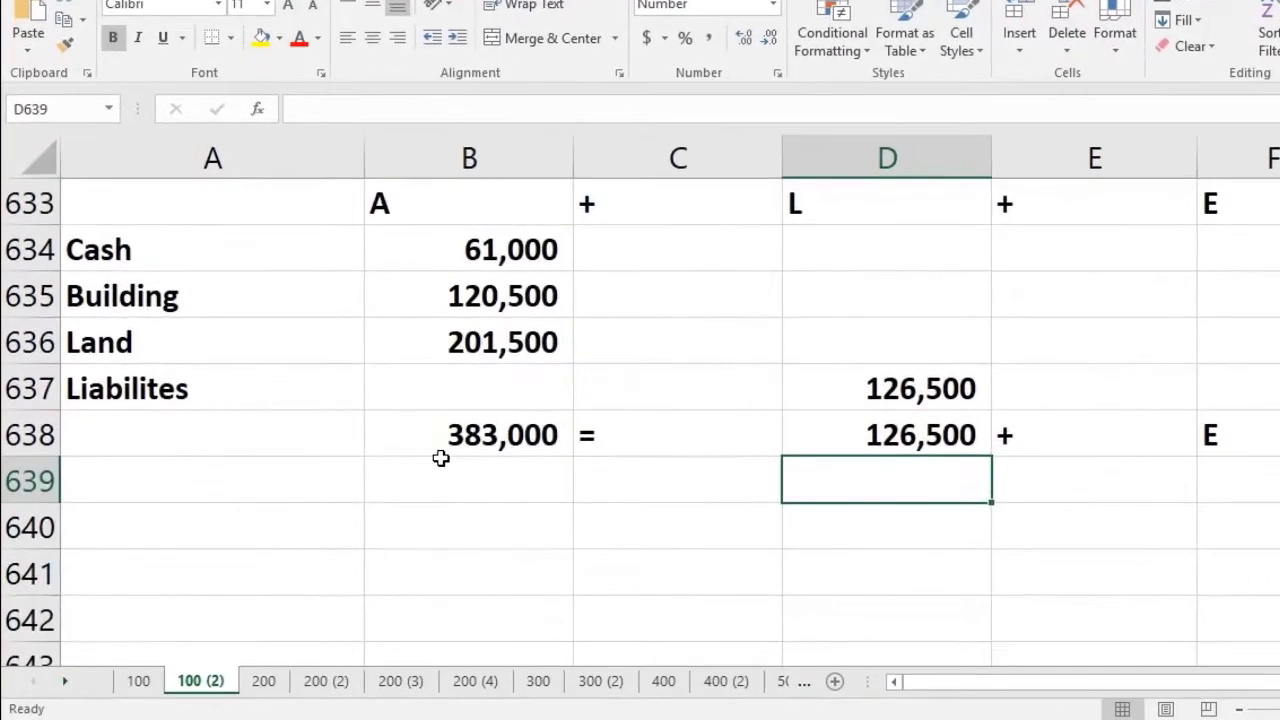
text(-)
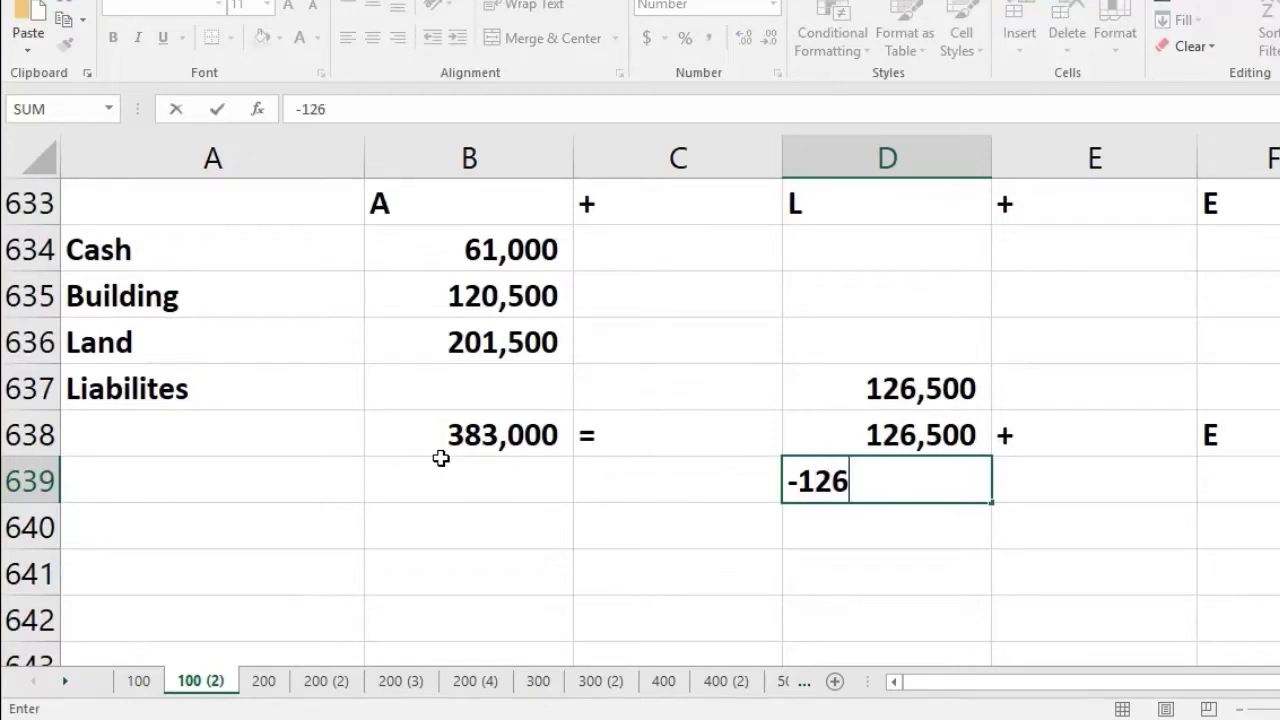
text(126500)
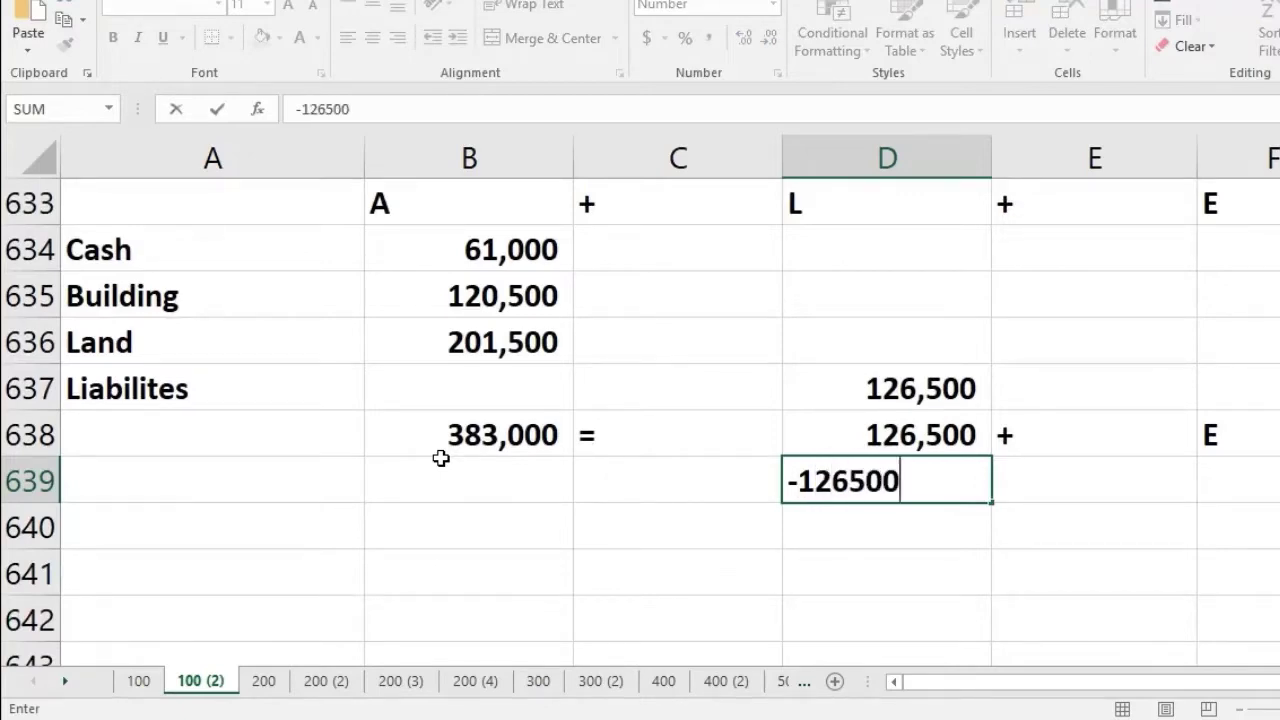
text(0)
key(Return)
Correct the liabilities subtraction in D639 to -126500.
key(Left)
key(Right)
key(Up)
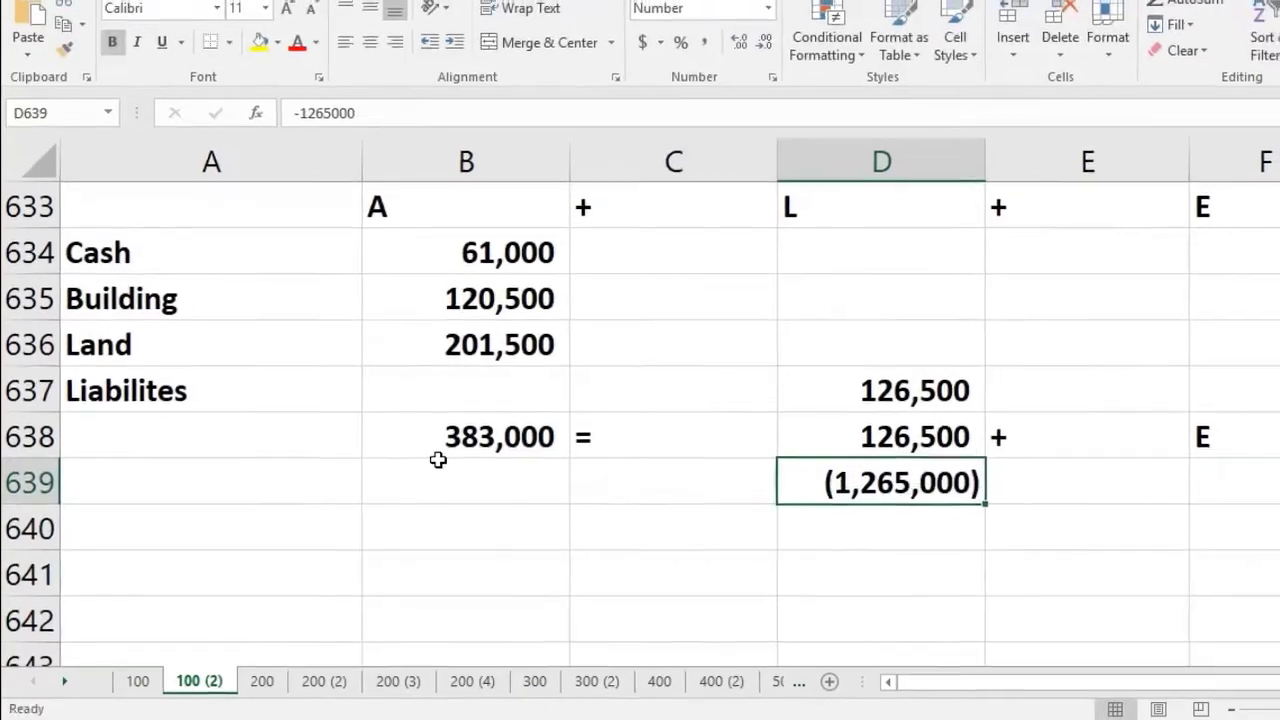
text(-)
text(12650)
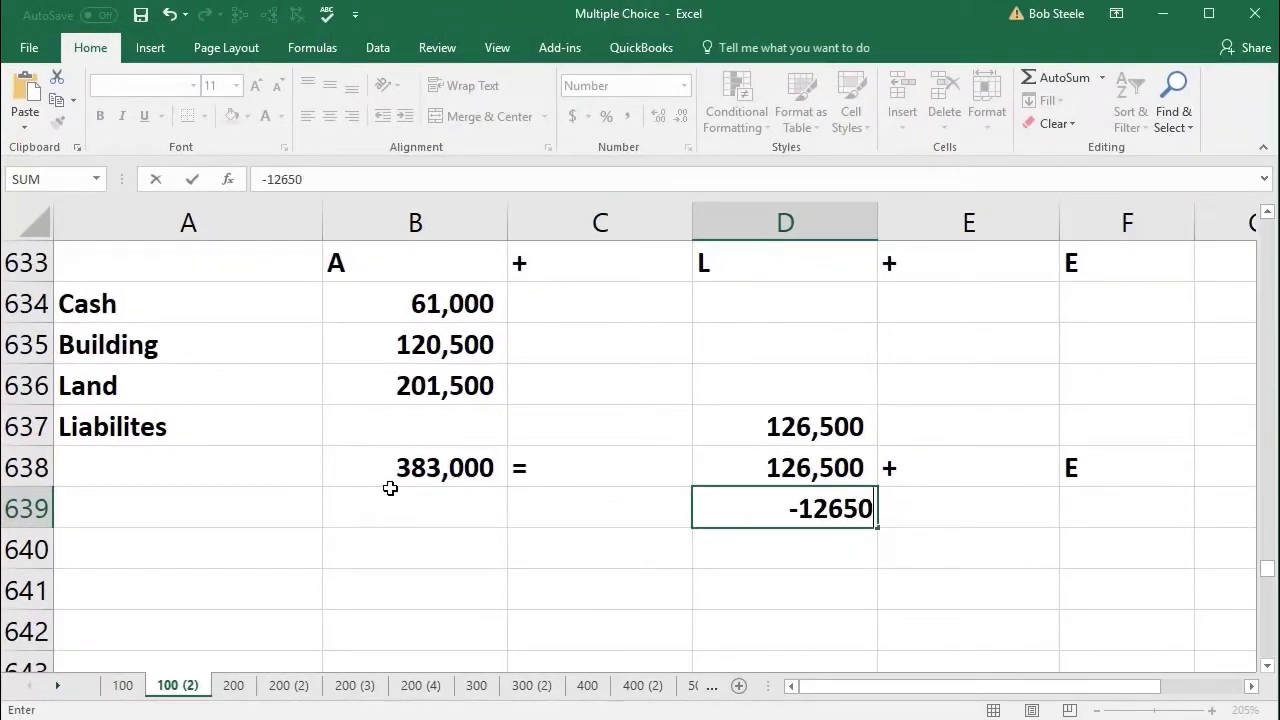
text(0)
key(Return)
Subtract the same liabilities amount on the assets side by entering -126500 in B639.
key(Left)
key(Left)
key(Up)
text(-)
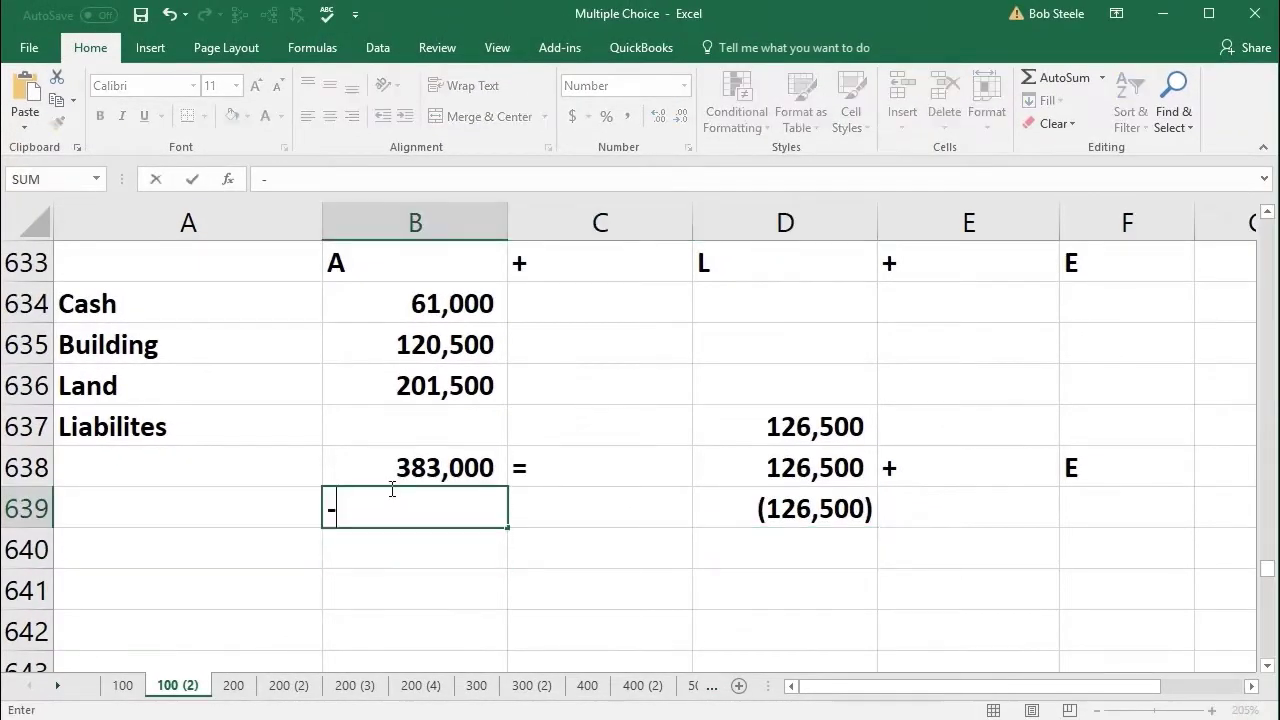
text(1256)
key(BackSpace)
key(BackSpace)
text(6500)
key(Return)
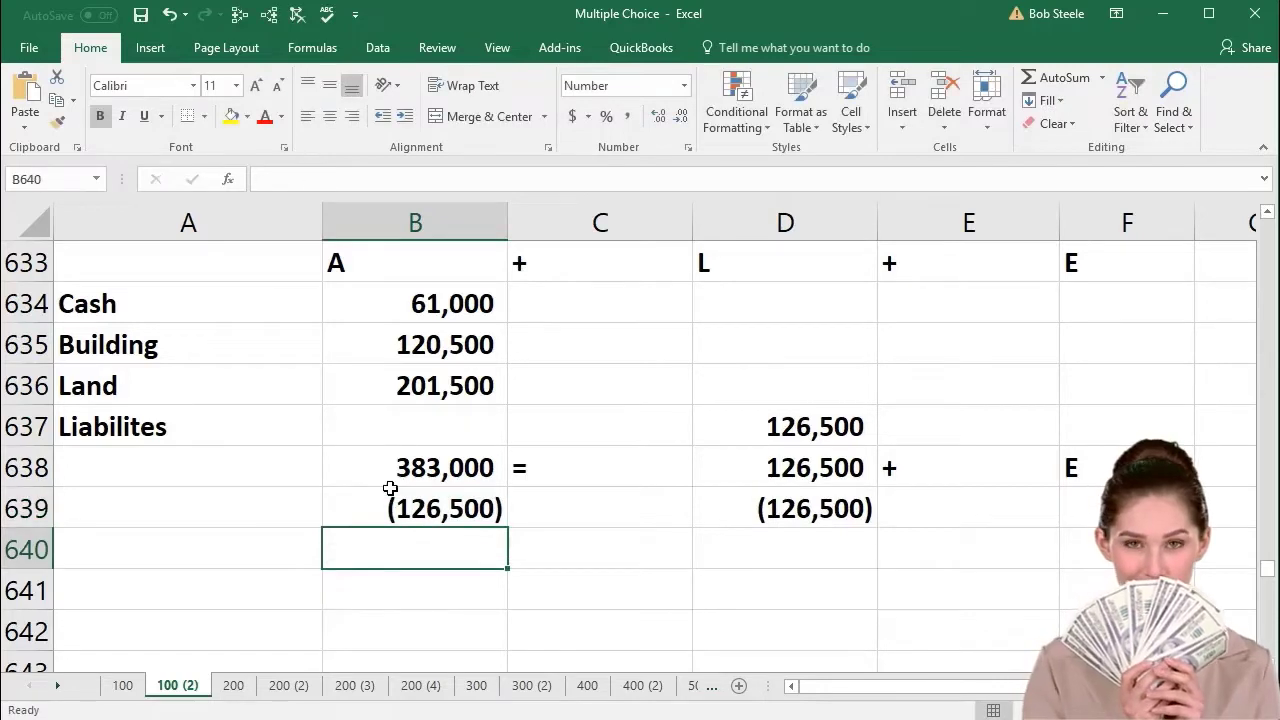
Compute the net assets side in B641 with a SUM formula over B638:B639.
key(Down)
text(=sum()
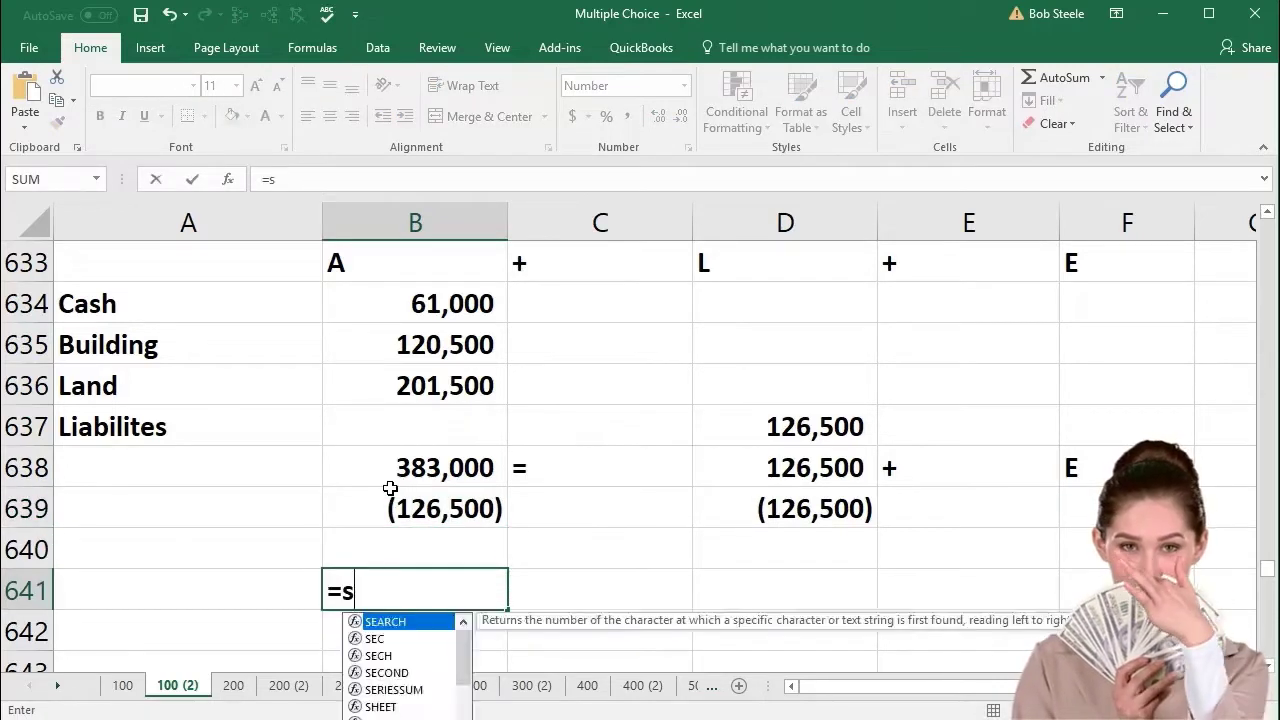
click(390, 488)
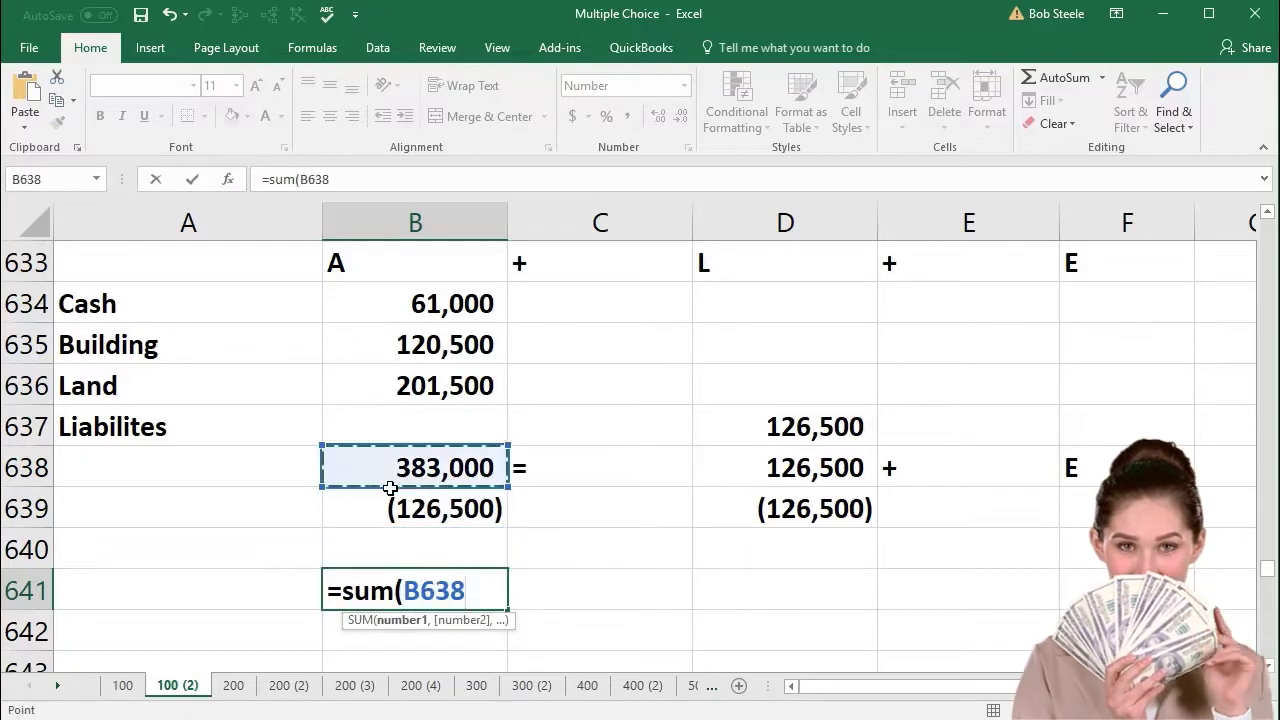
drag(390, 487, 390, 489)
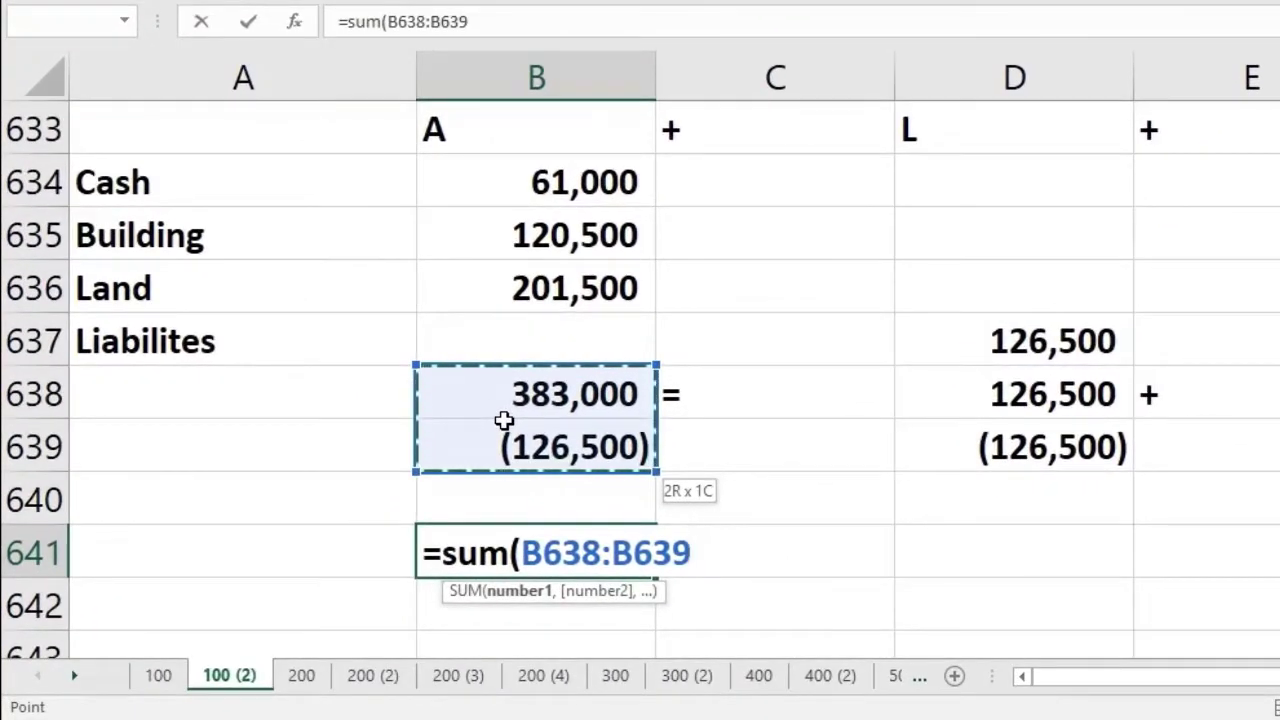
key(Return)
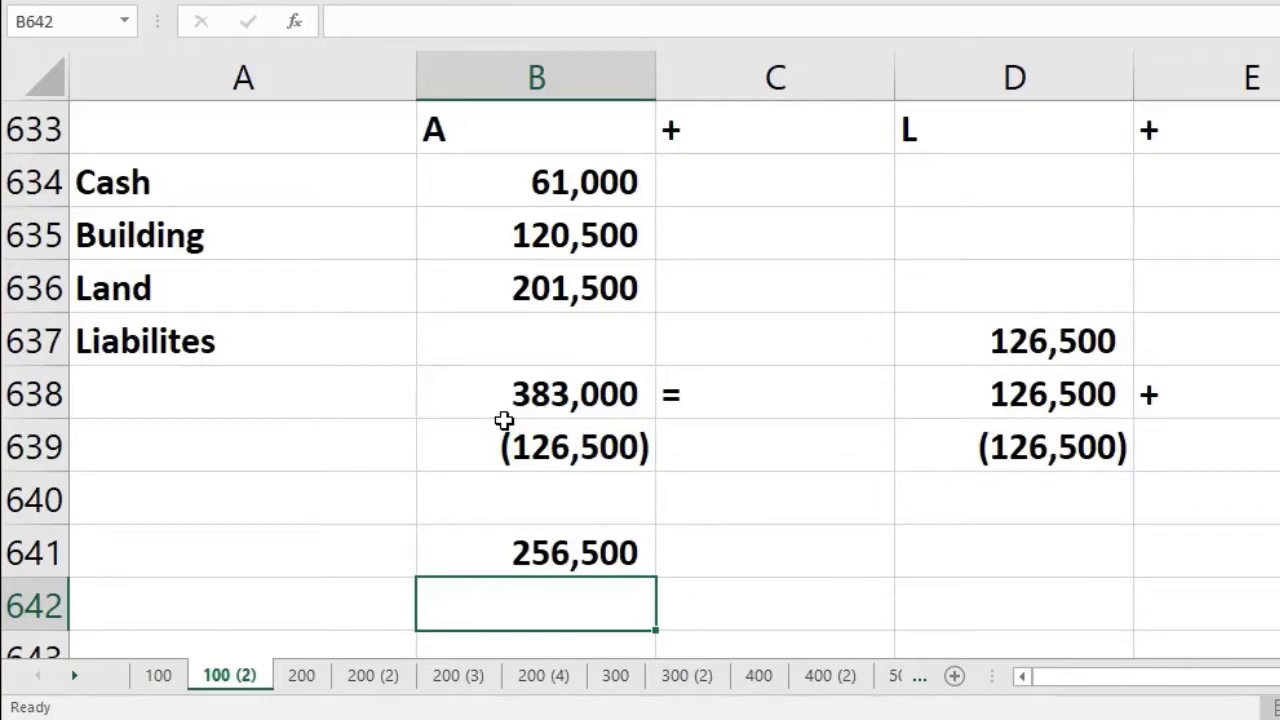
Put an = sign in C641 and net the liabilities in D641 with a SUM formula over D638:D639.
key(Right)
key(Up)
text(=)
key(Right)
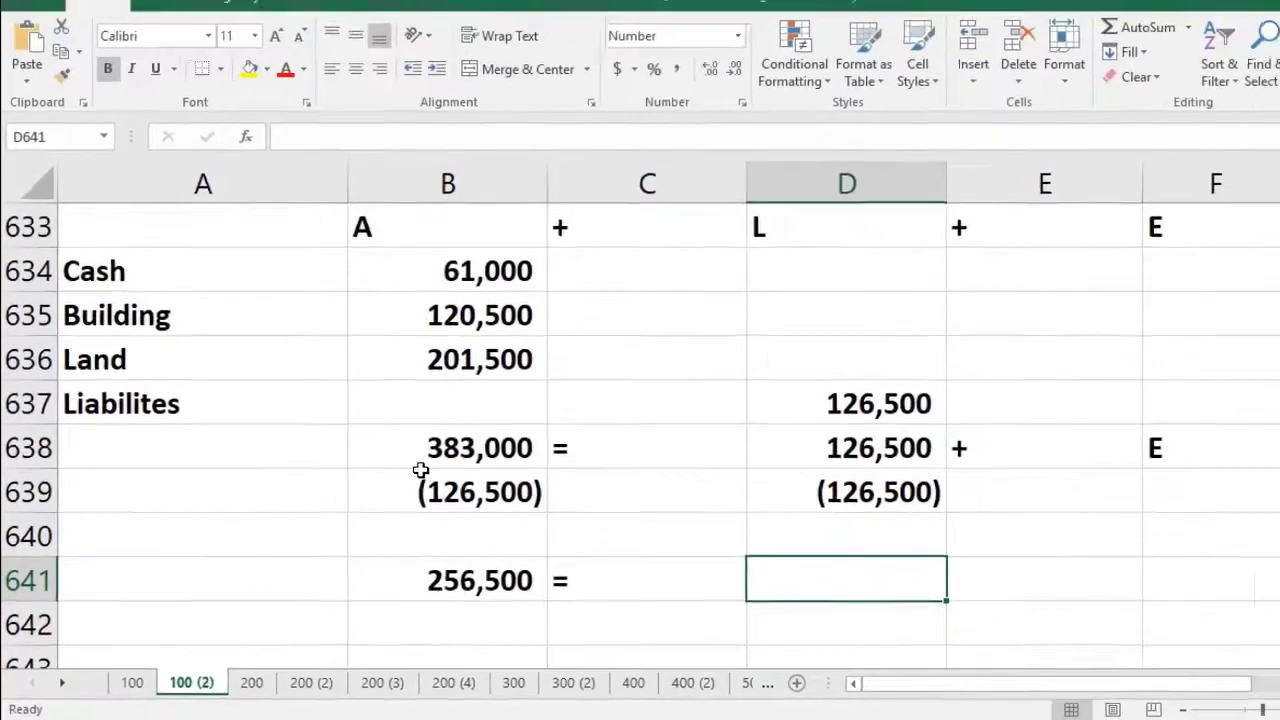
text(=sum()
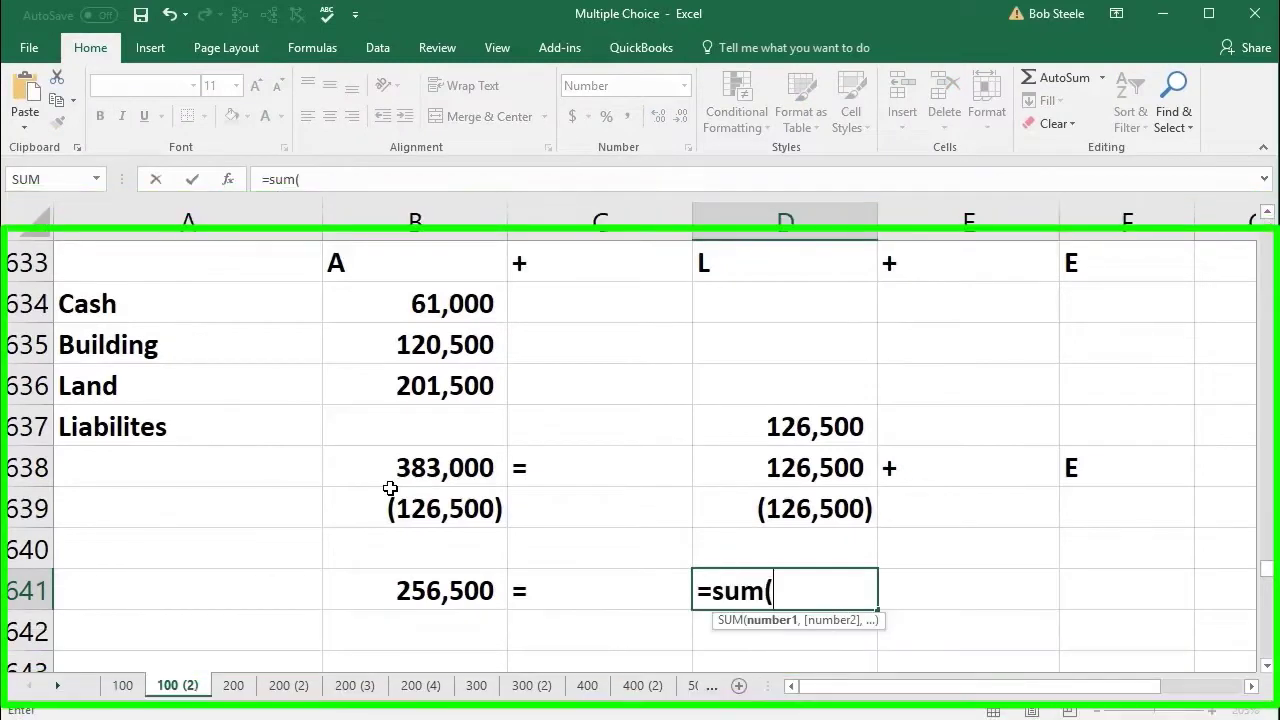
key(Up)
key(Up)
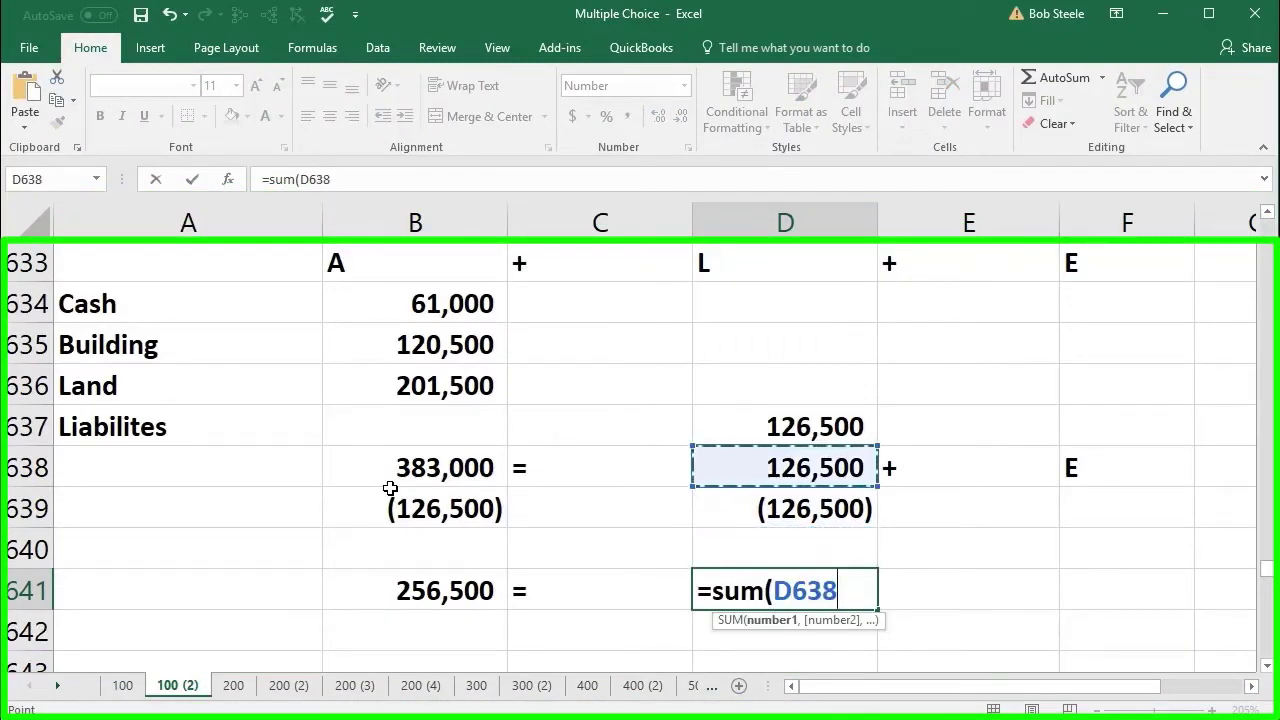
key(shift+Down)
key(Return)
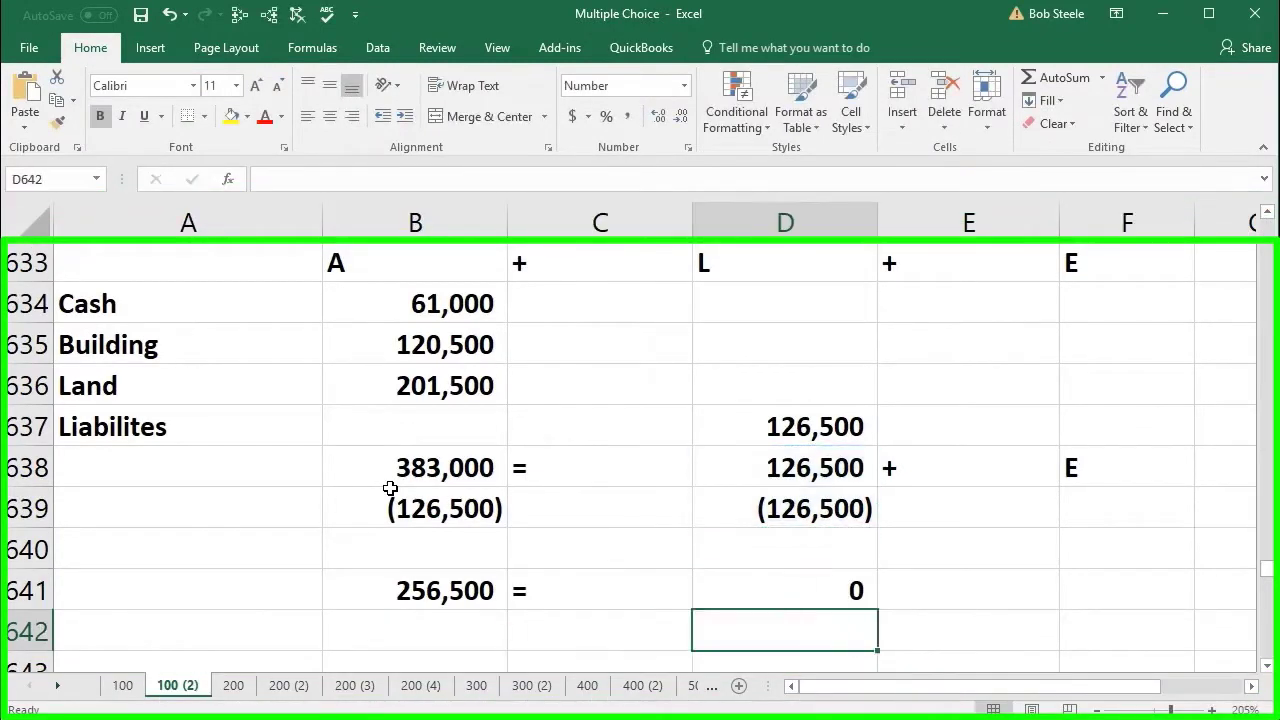
Complete the equation in row 641 with + in E641 and E in F641.
key(Up)
key(Right)
text(+)
key(Tab)
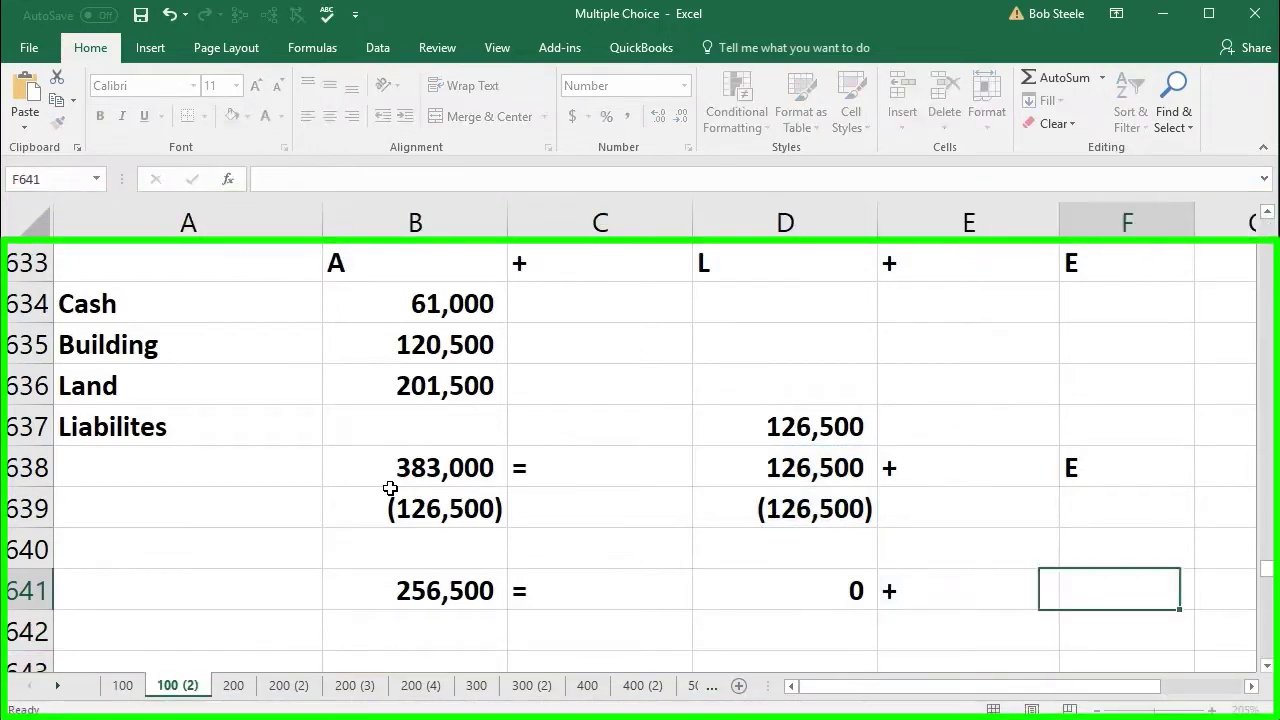
text(E)
key(Return)
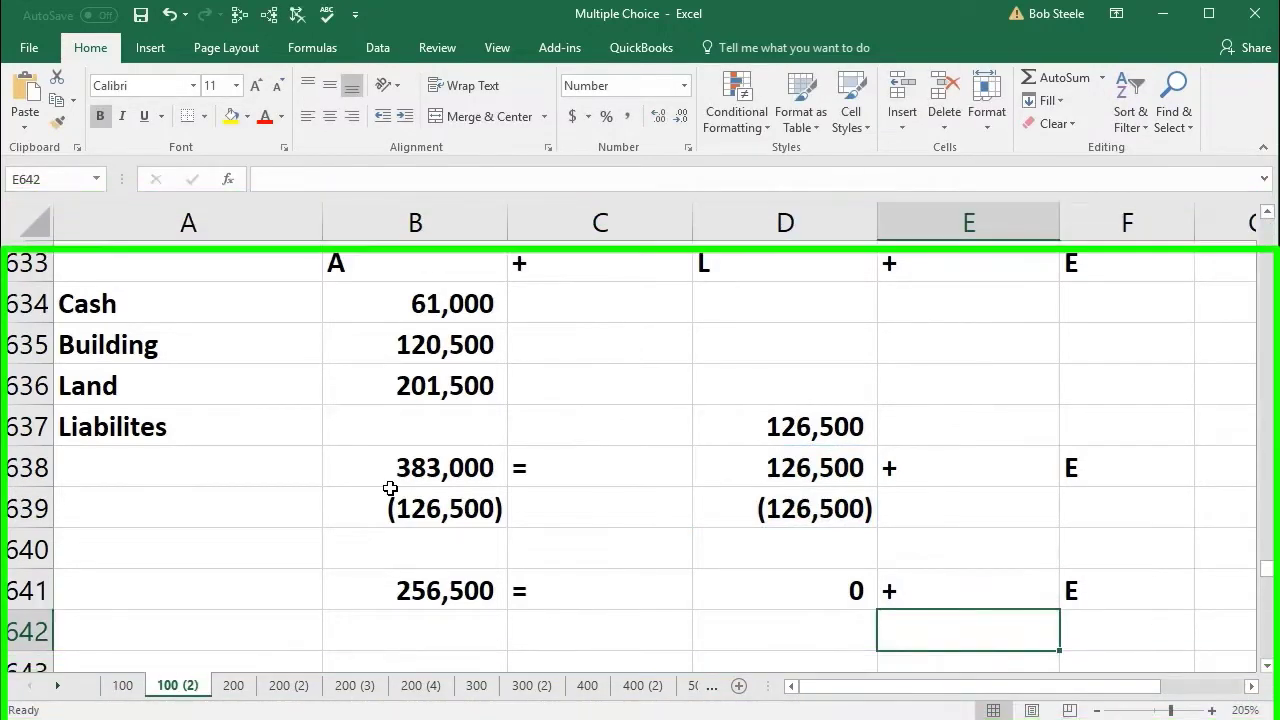
Start the solved equation in row 643 with E in B643 and = in C643.
key(Down)
key(Down)
key(Up)
key(Left)
key(Left)
key(Left)
text(E)
key(Tab)
text(=)
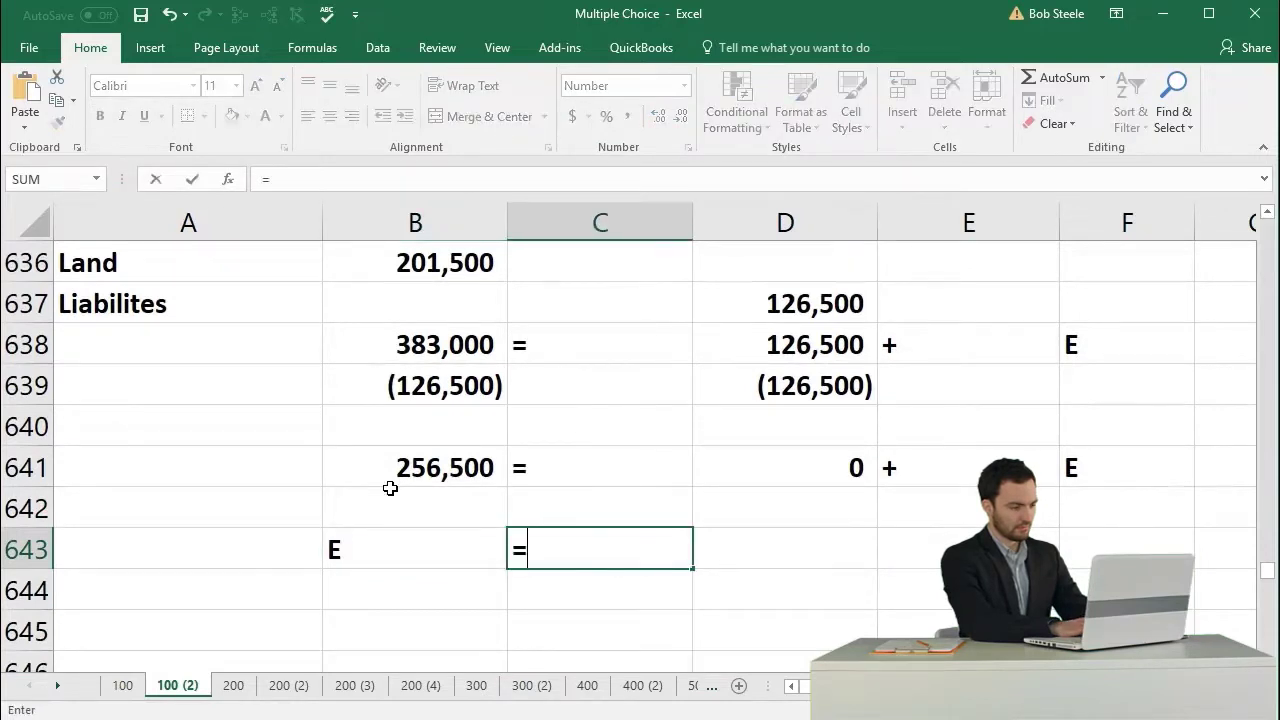
Bring the equity amount into D643 with a reference to B641.
key(Tab)
text(+)
key(Left)
key(Left)
key(Up)
key(Up)
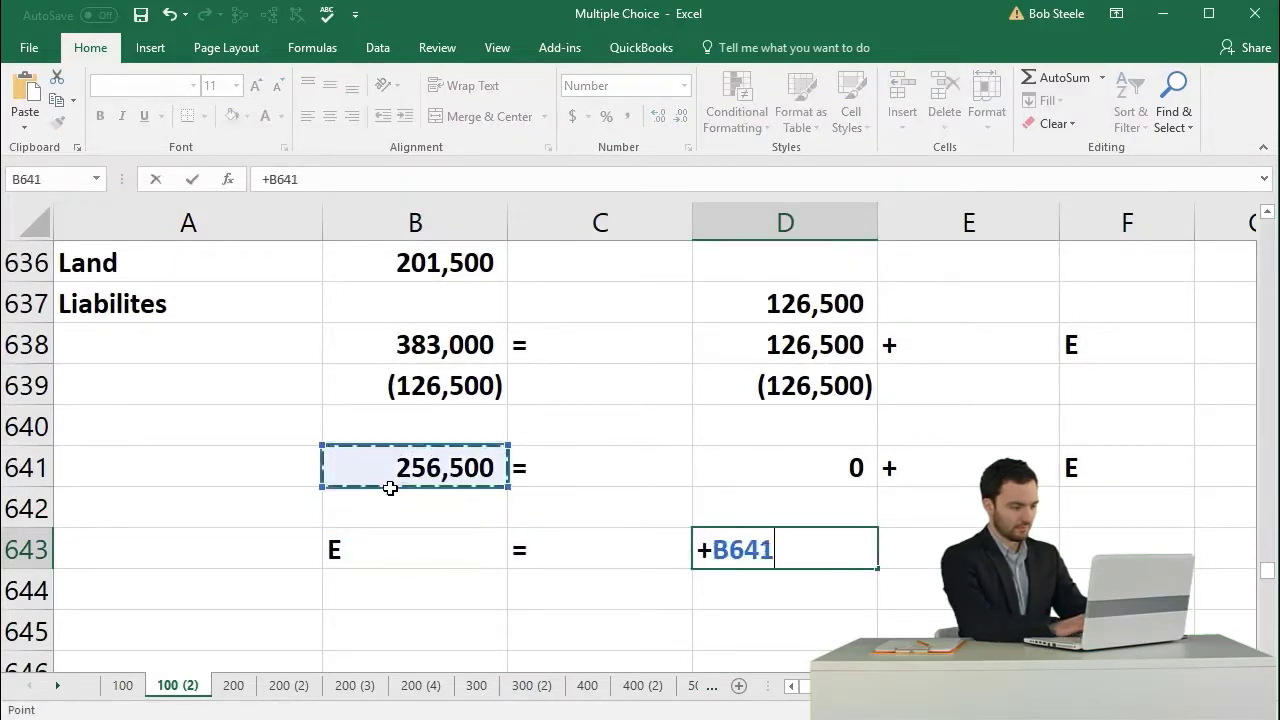
key(Return)
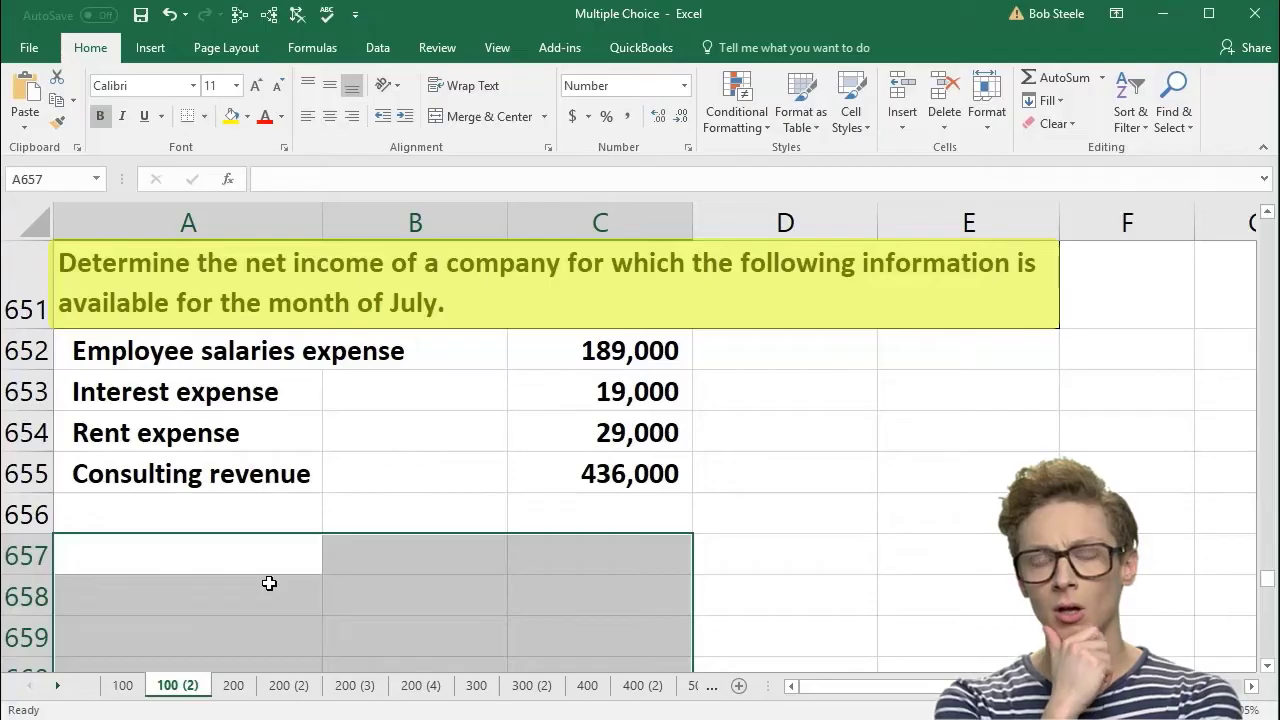
Label A657 as Rev and bring the consulting revenue into C657 with a reference to C655.
click(269, 583)
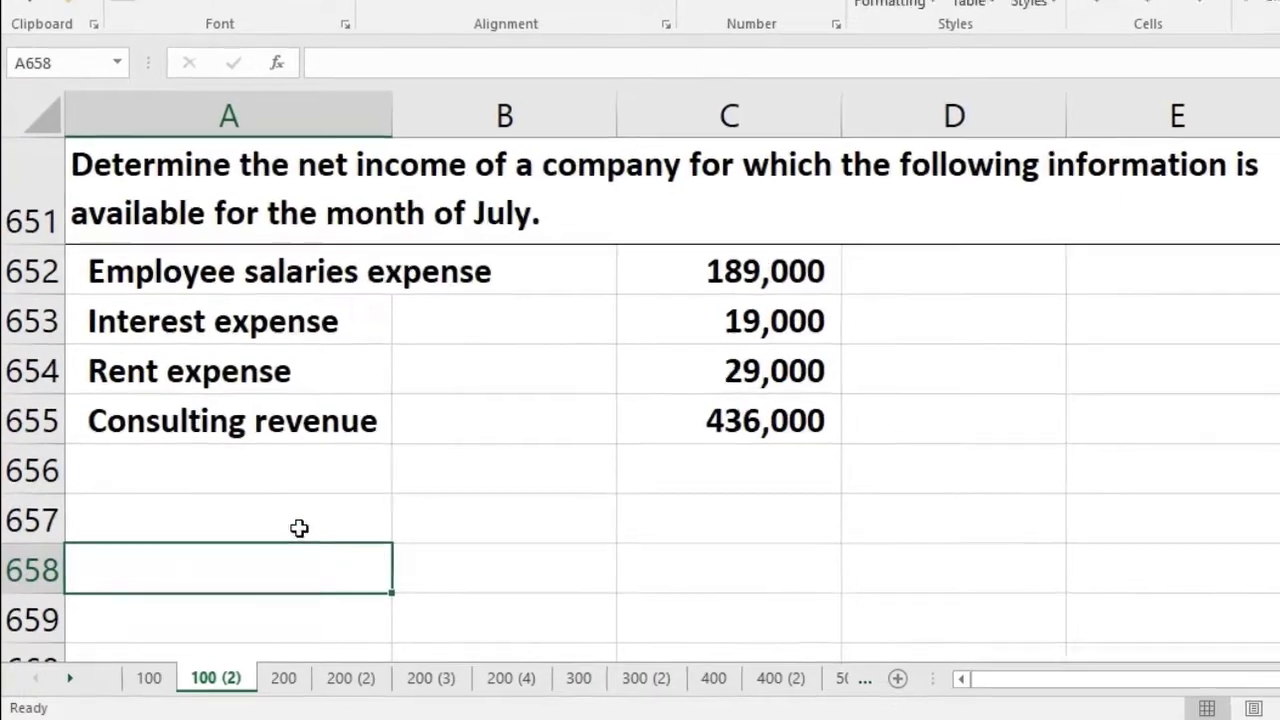
click(300, 528)
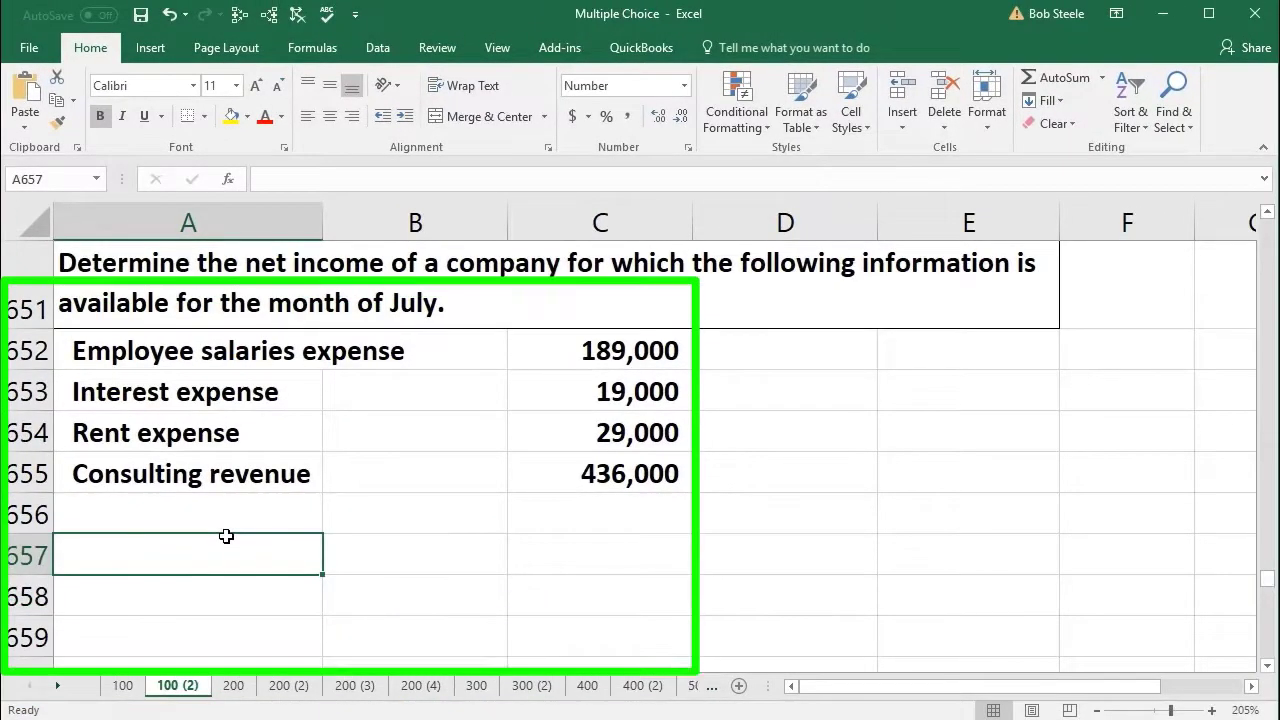
text(Re)
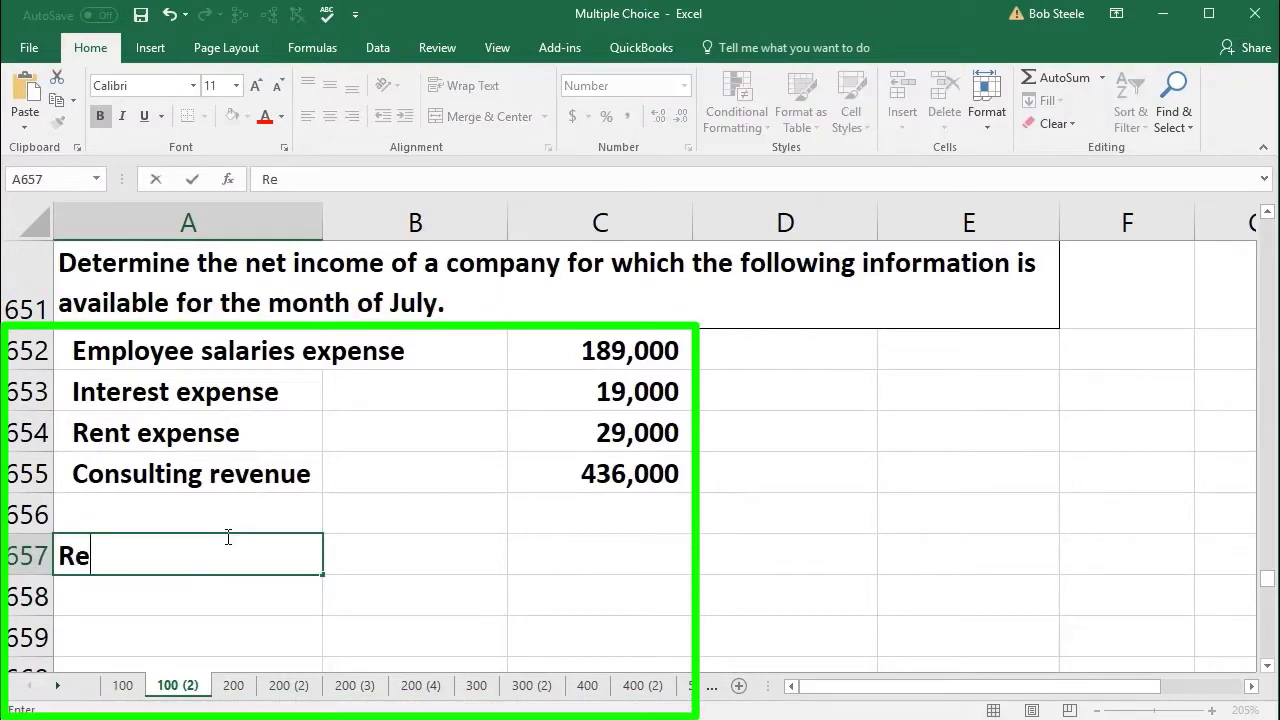
key(Tab)
key(Tab)
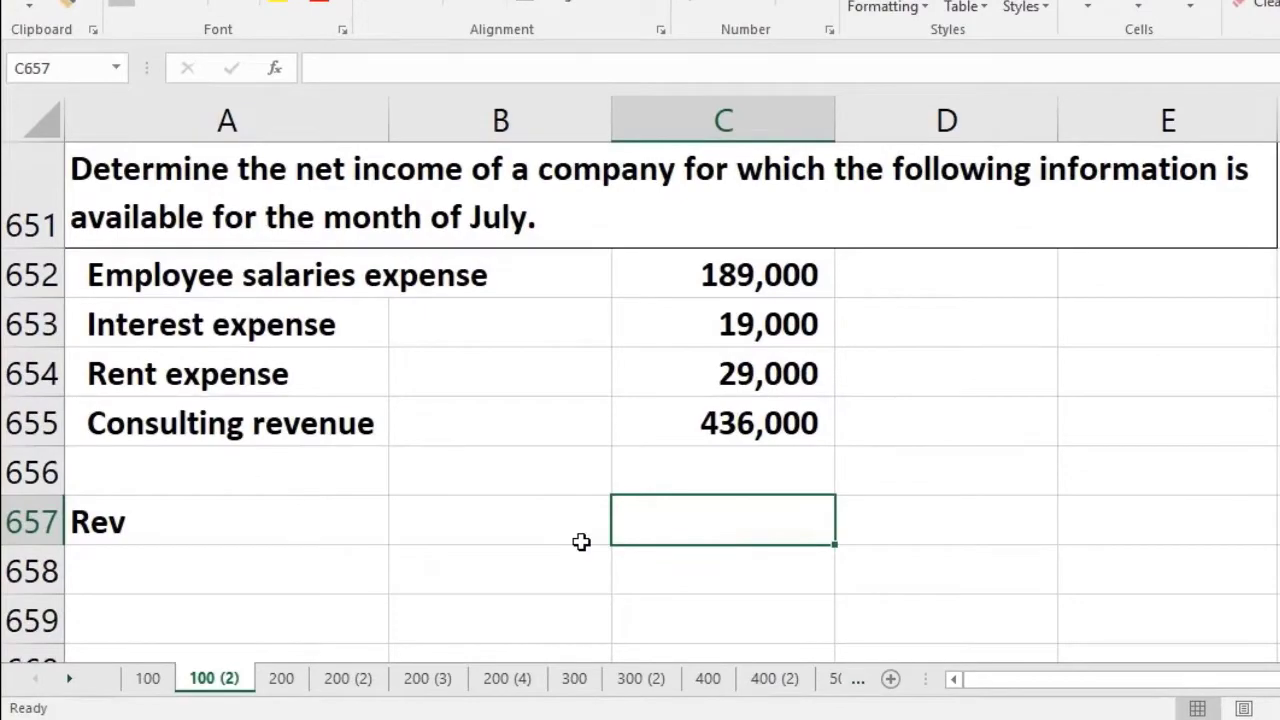
text(+)
key(Up)
key(Up)
key(Return)
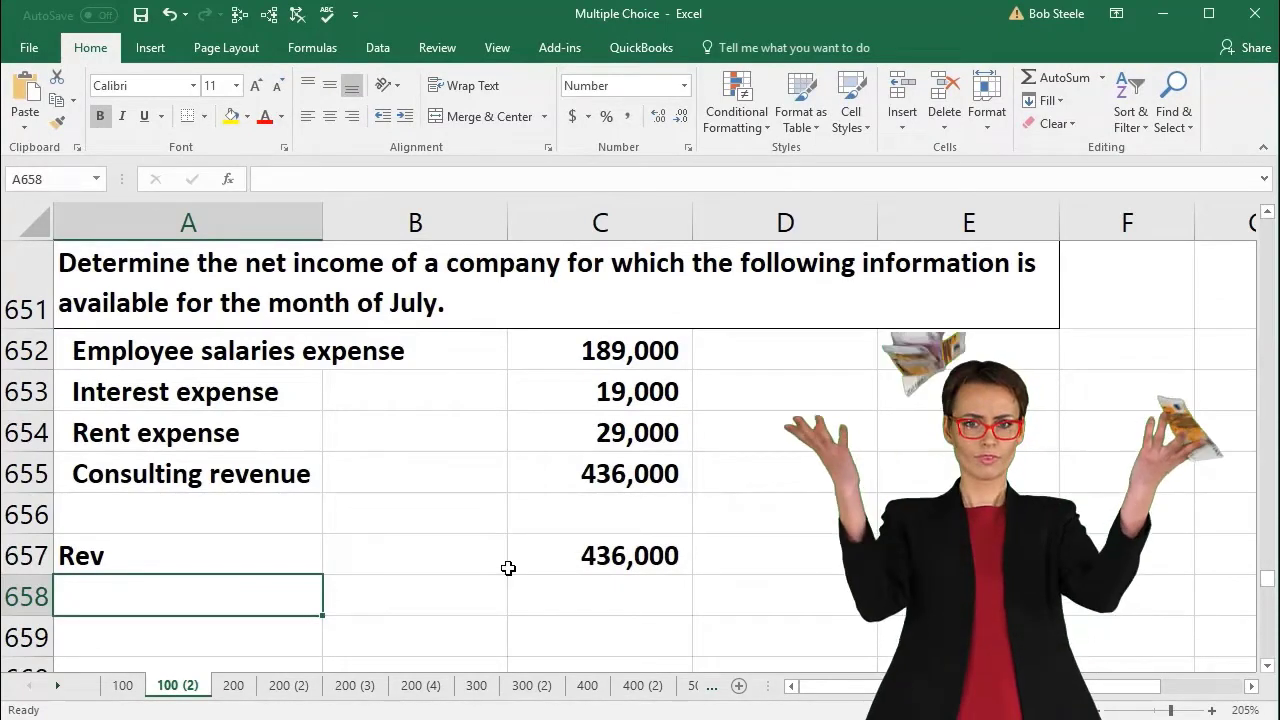
Add the heading Exp: in A658 and pull the employee salaries expense label into A659 with a reference to A652.
text(Exp:)
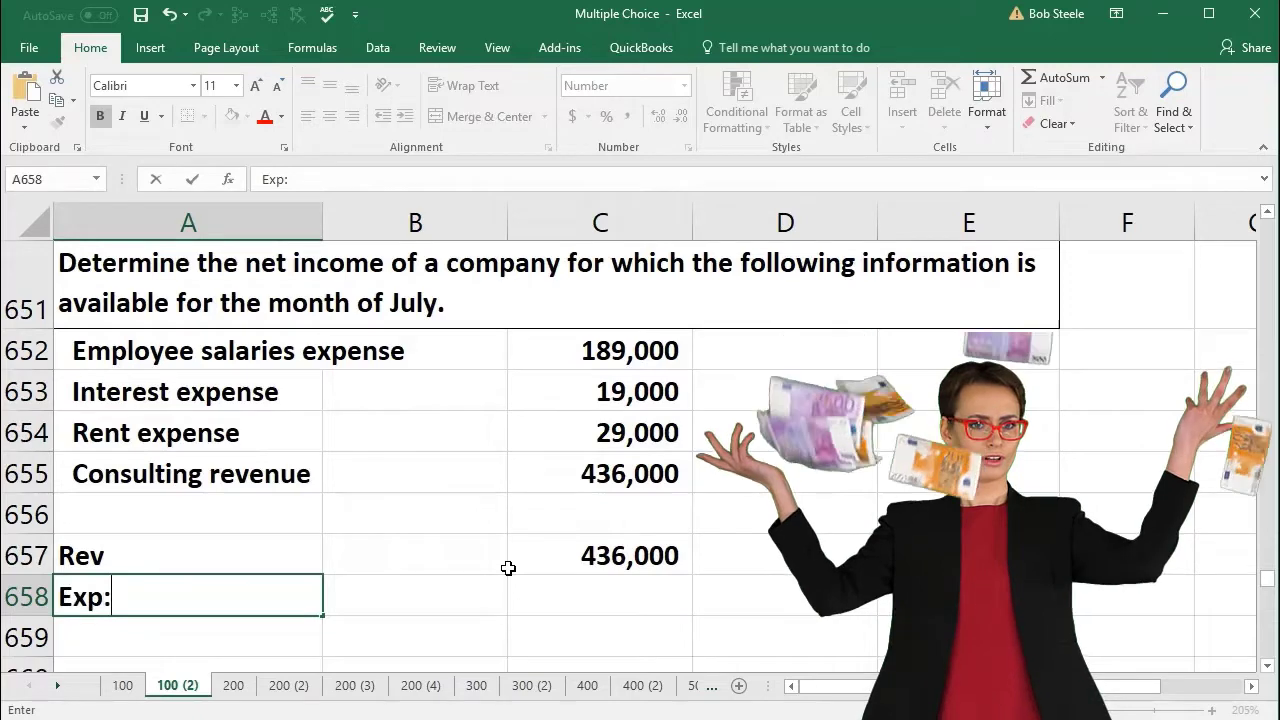
key(Return)
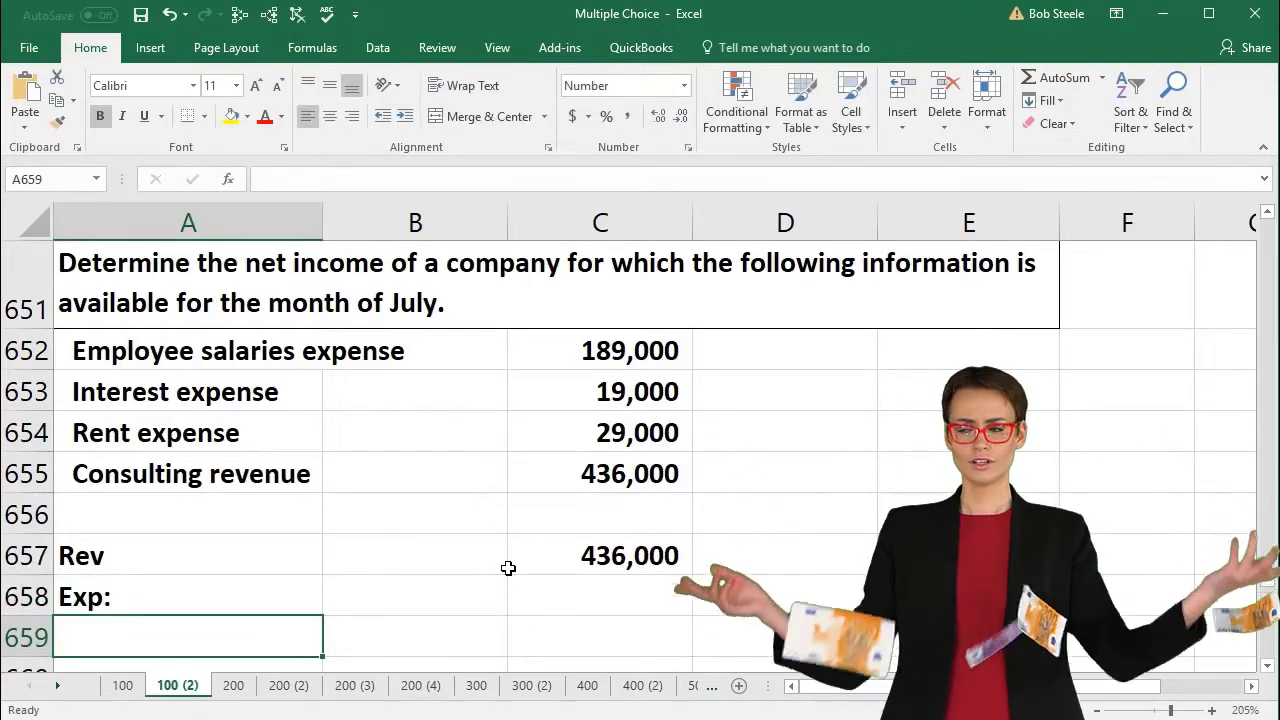
text(+)
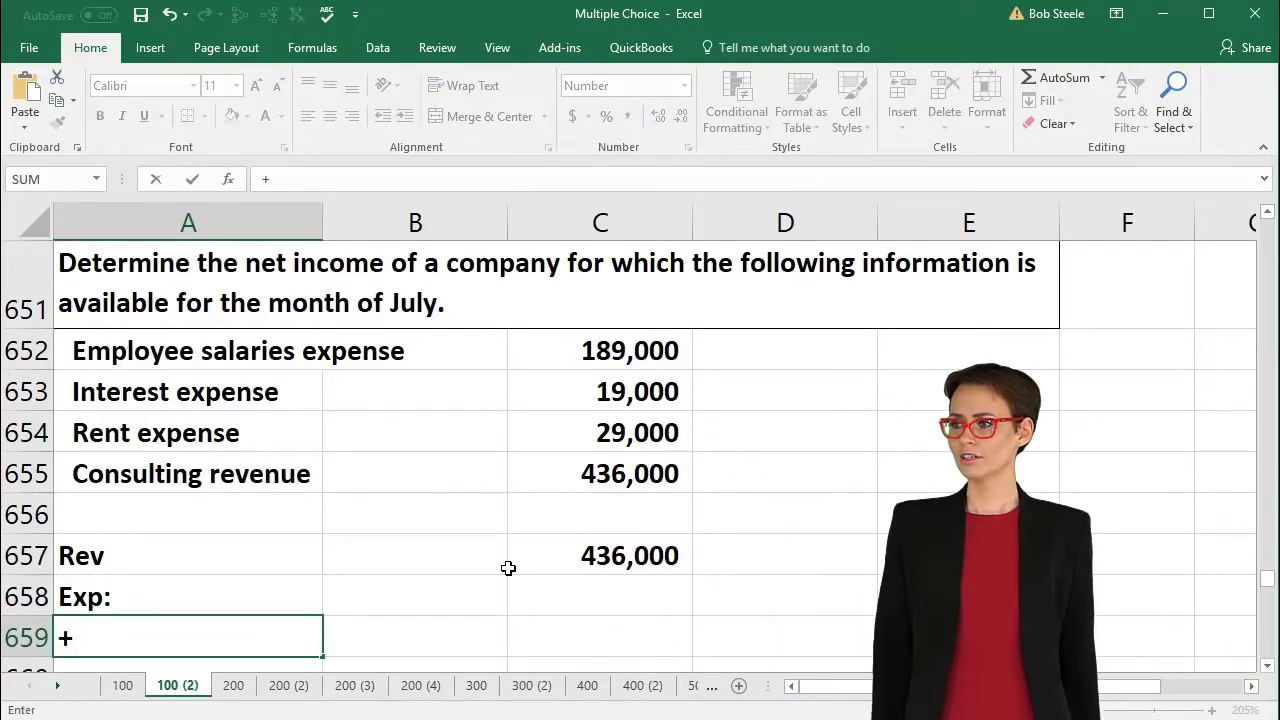
key(Up)
key(Up)
key(Up)
key(Up)
key(Up)
key(Up)
key(Up)
key(Return)
Pull the interest expense label into A660 with a reference to A653.
text(+)
key(Up)
key(Up)
key(Up)
key(Up)
key(Up)
key(Up)
key(Up)
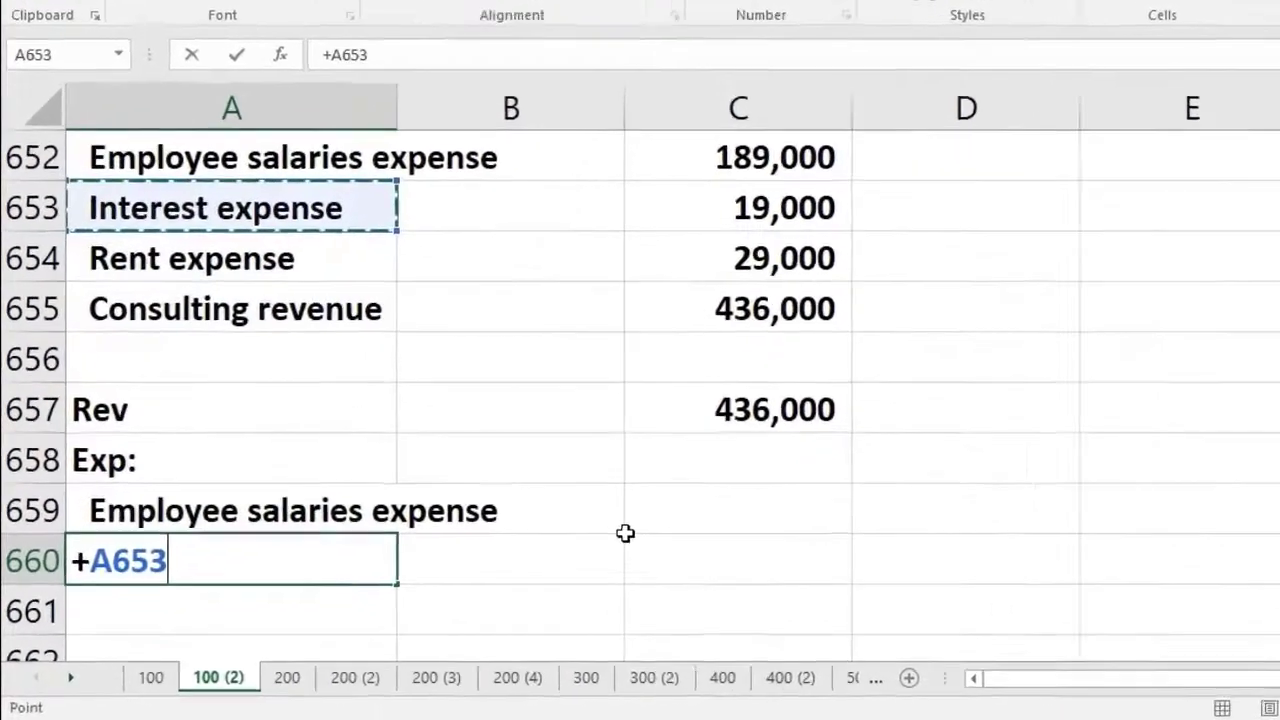
key(Return)
Pull the rent expense label into A661 with a reference to A654.
text(+)
key(Up)
key(Up)
key(Up)
key(Up)
key(Up)
key(Up)
key(Up)
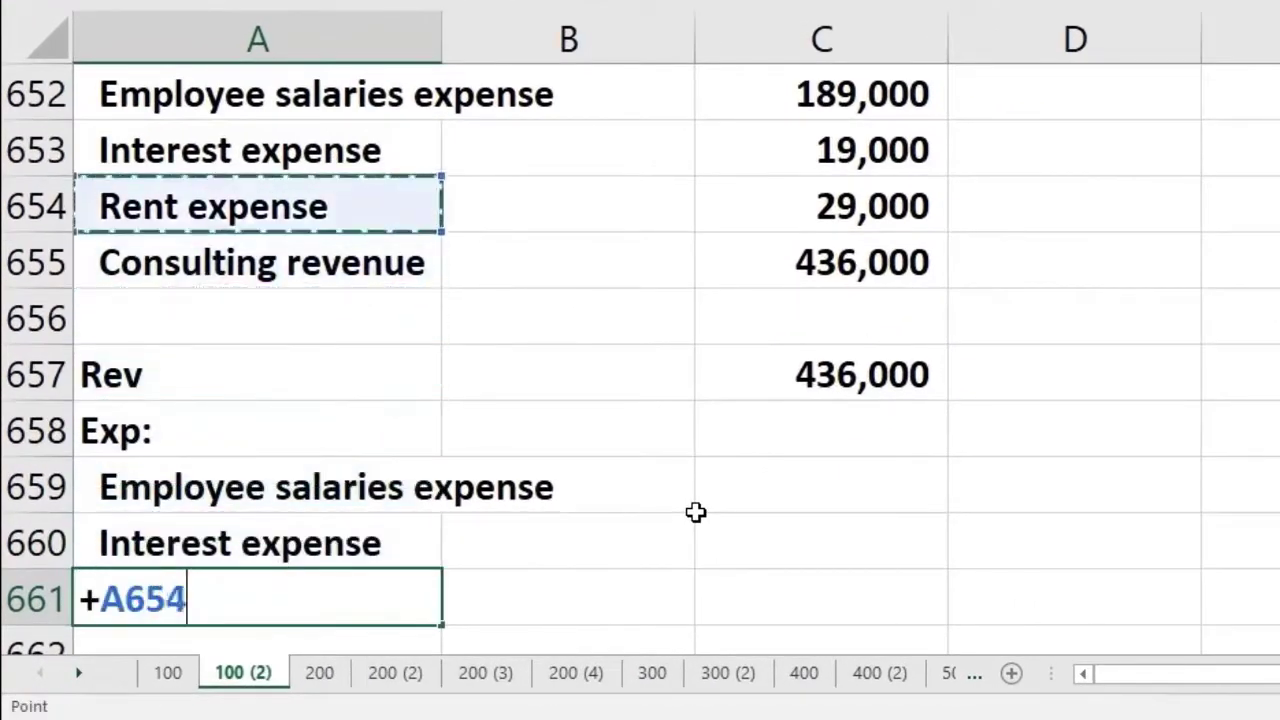
key(Return)
Bring the employee salaries expense amount into B659 with a reference to C652.
drag(320, 440, 274, 528)
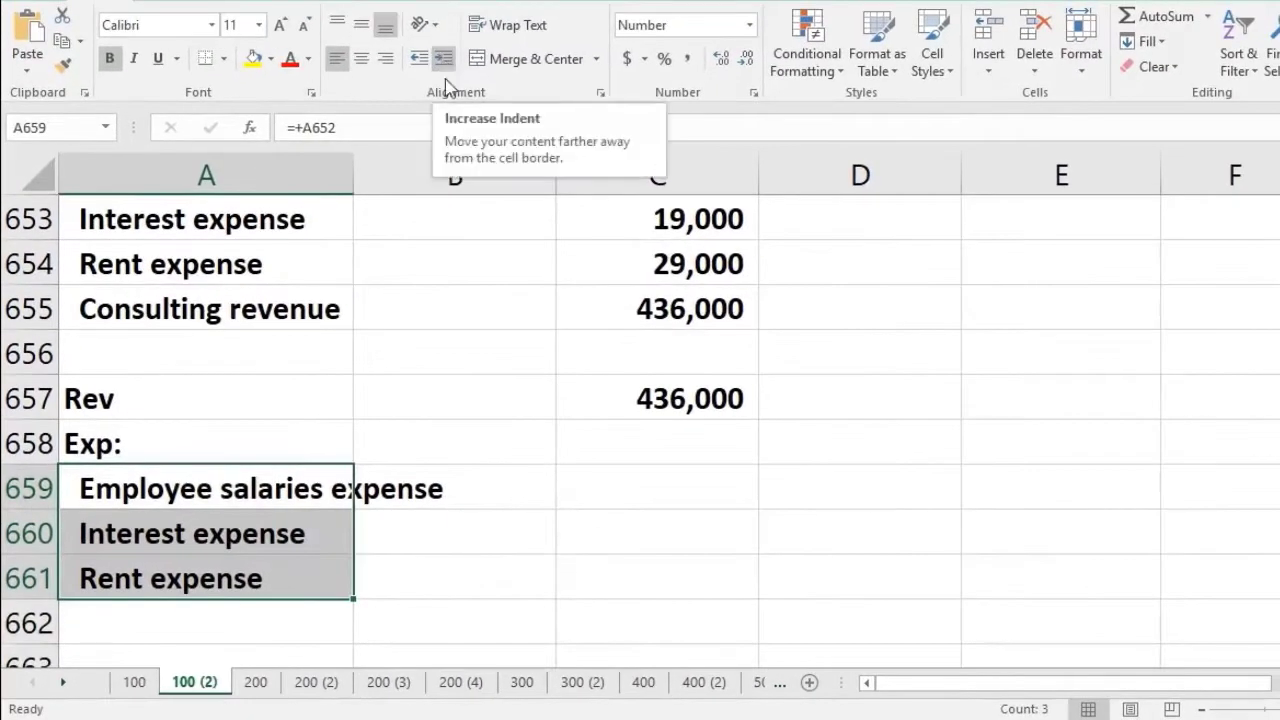
click(491, 413)
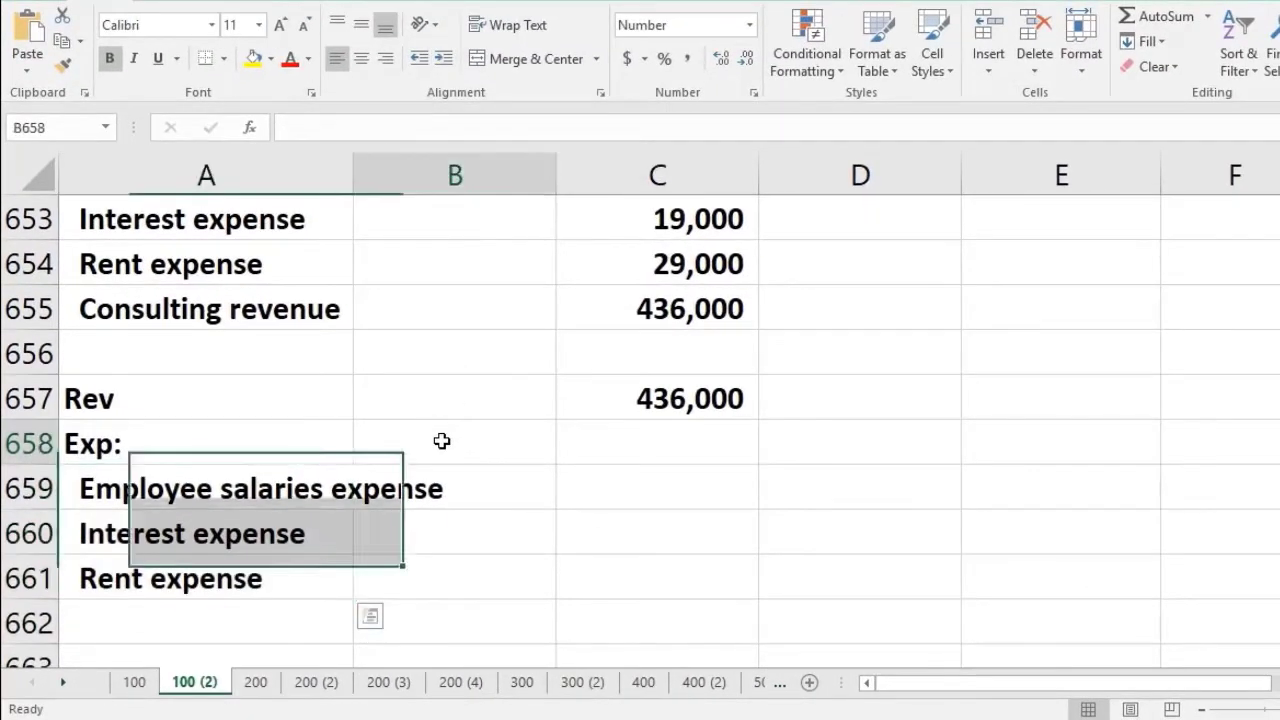
click(495, 494)
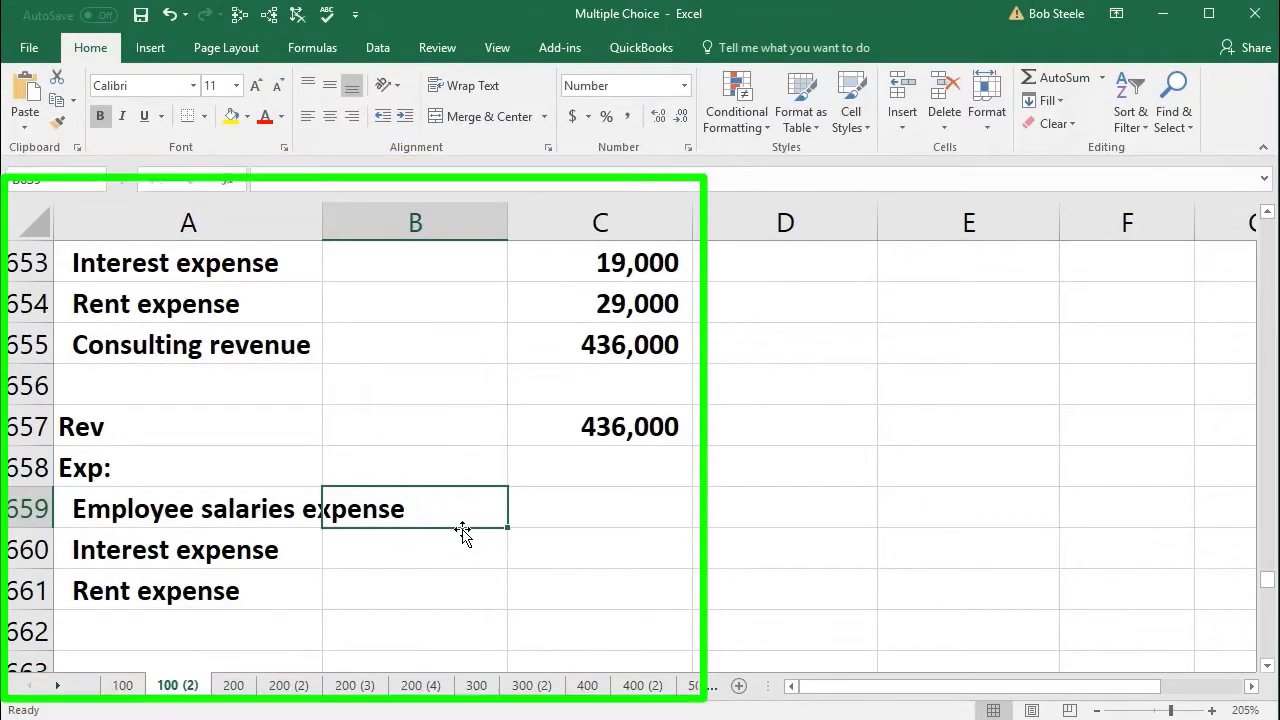
scroll(460, 532, down, 1)
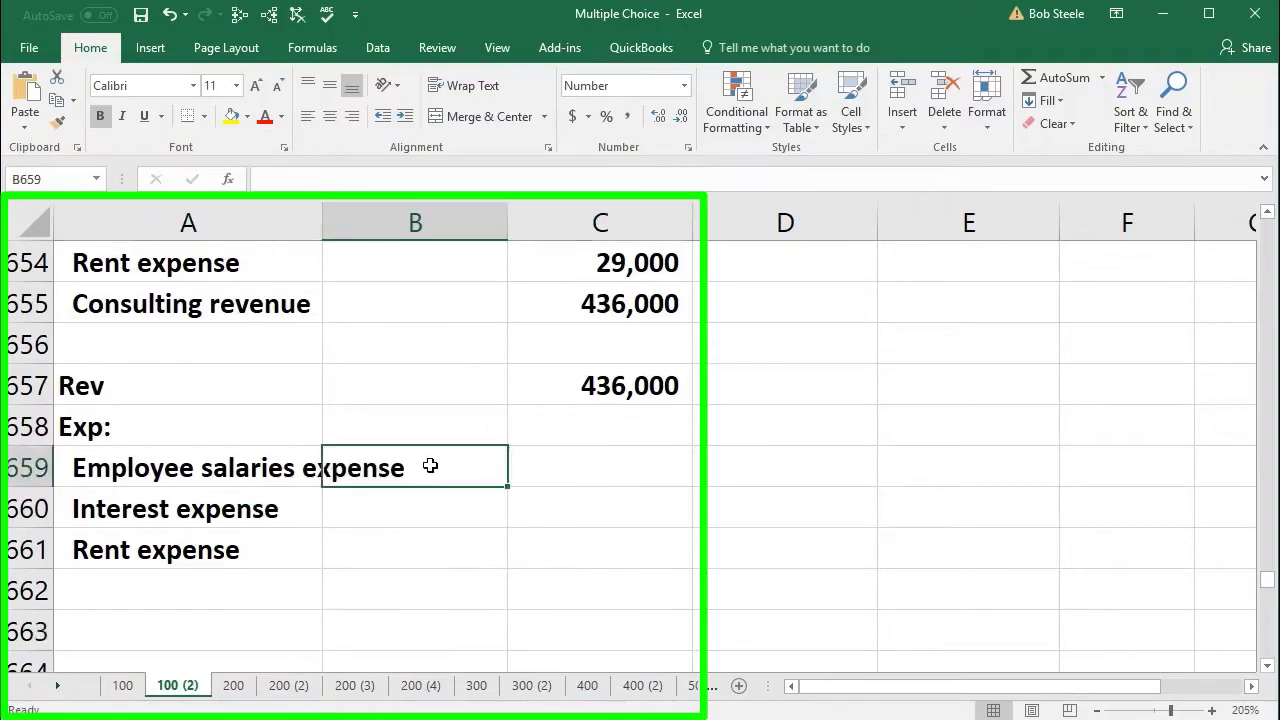
scroll(434, 506, up, 1)
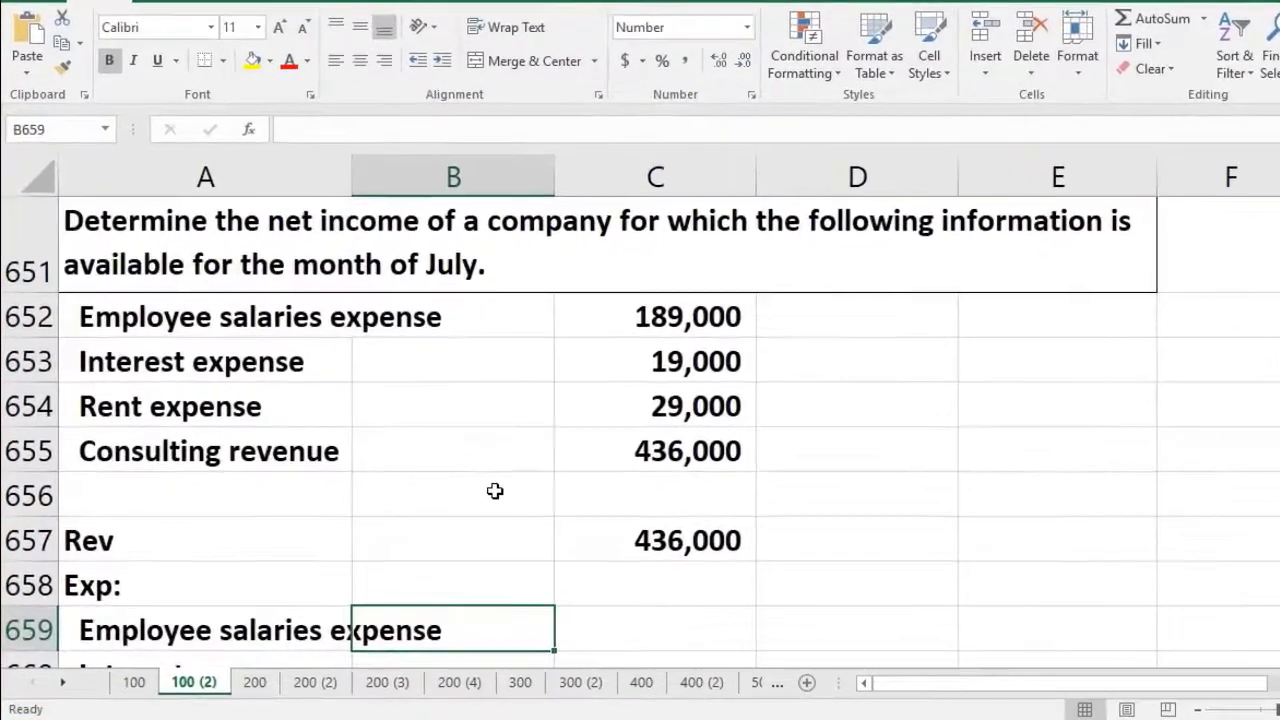
text(=)
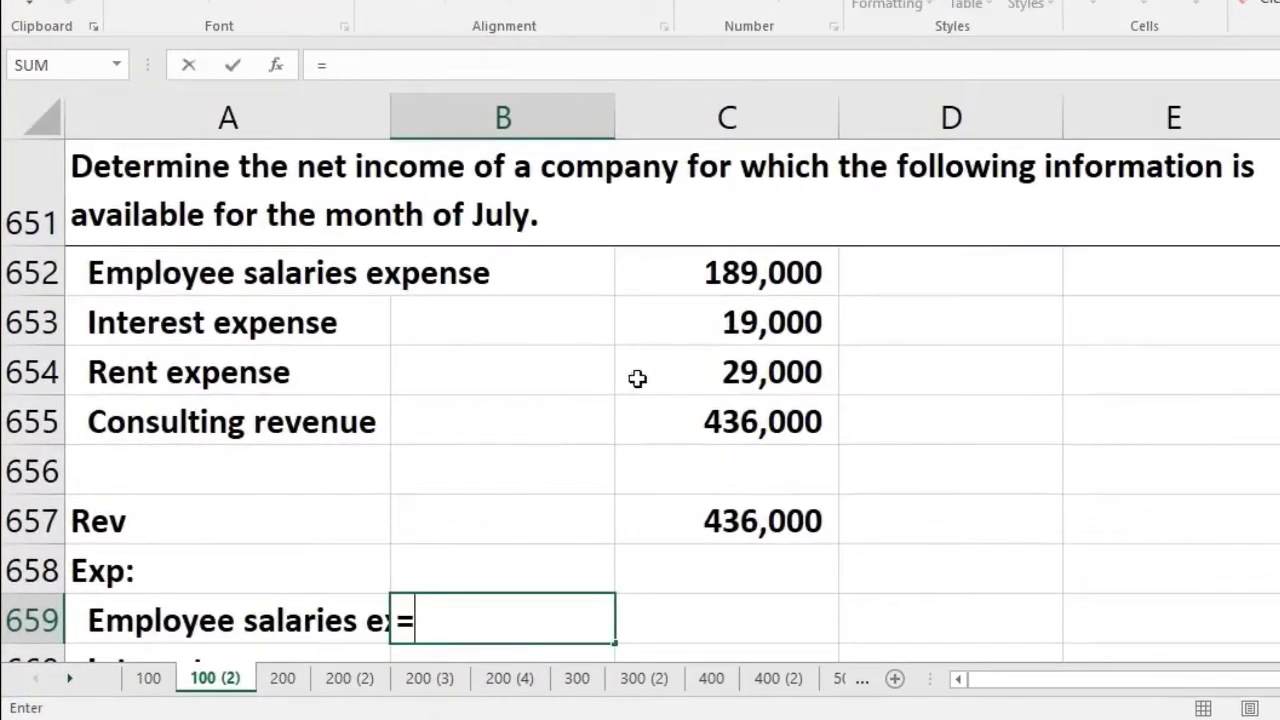
click(710, 283)
key(Return)
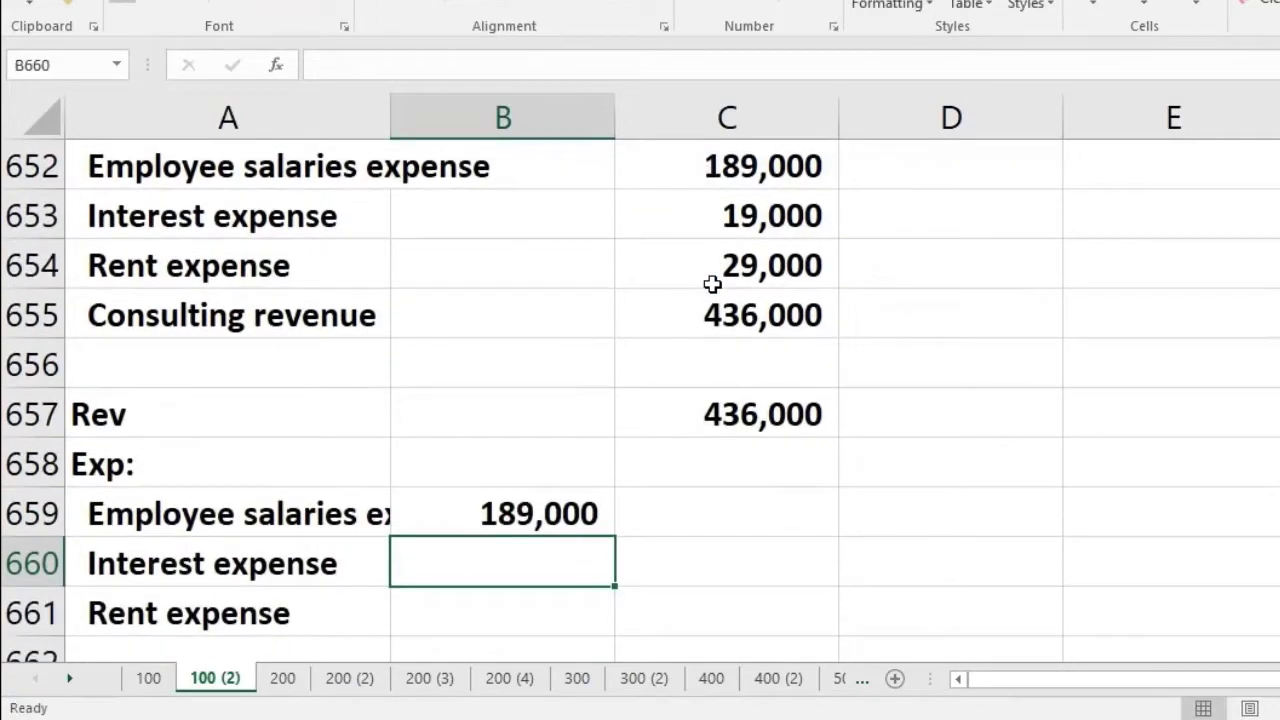
Bring the interest and rent expense amounts into B660 and B661 with references to C653 and C654.
text(=)
click(735, 216)
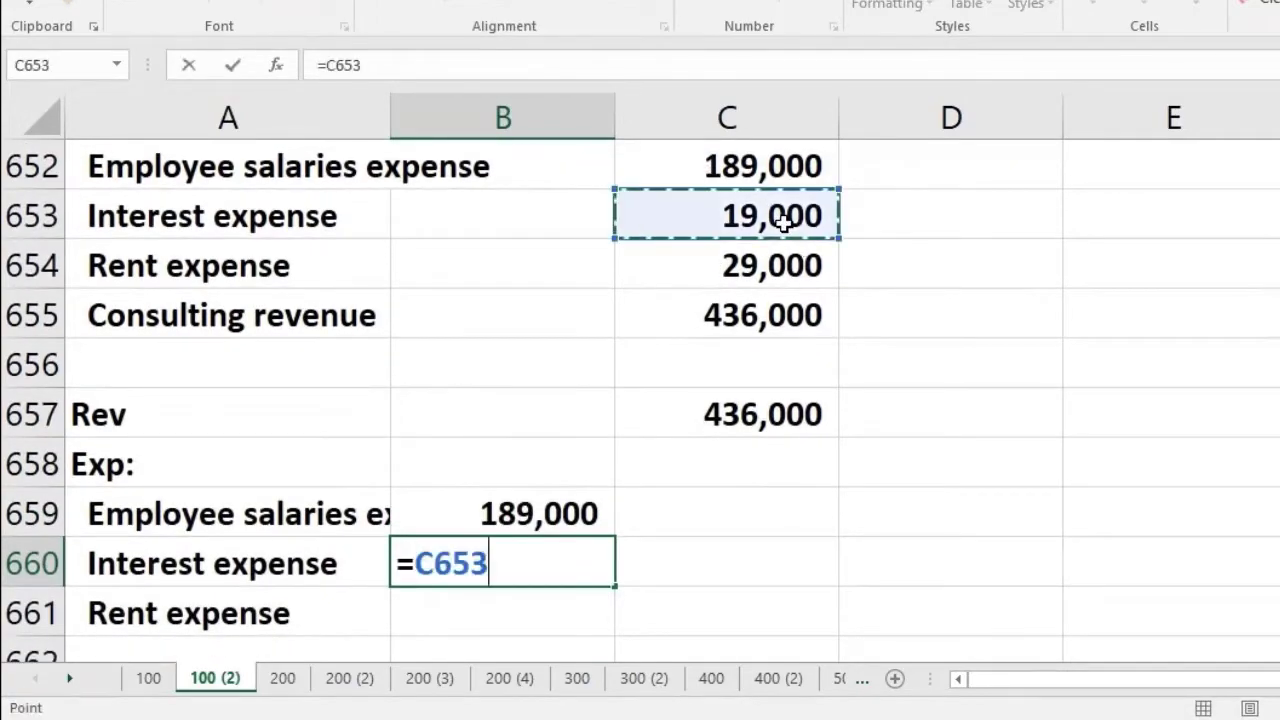
key(Return)
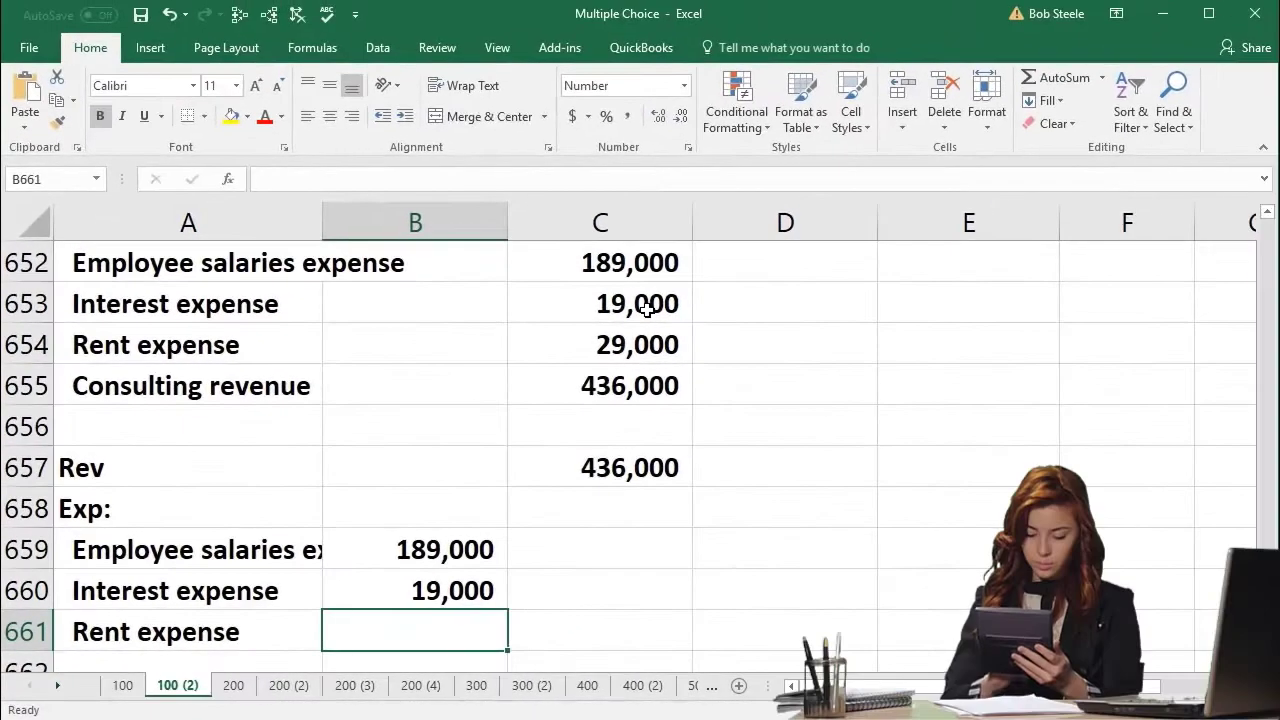
text(=)
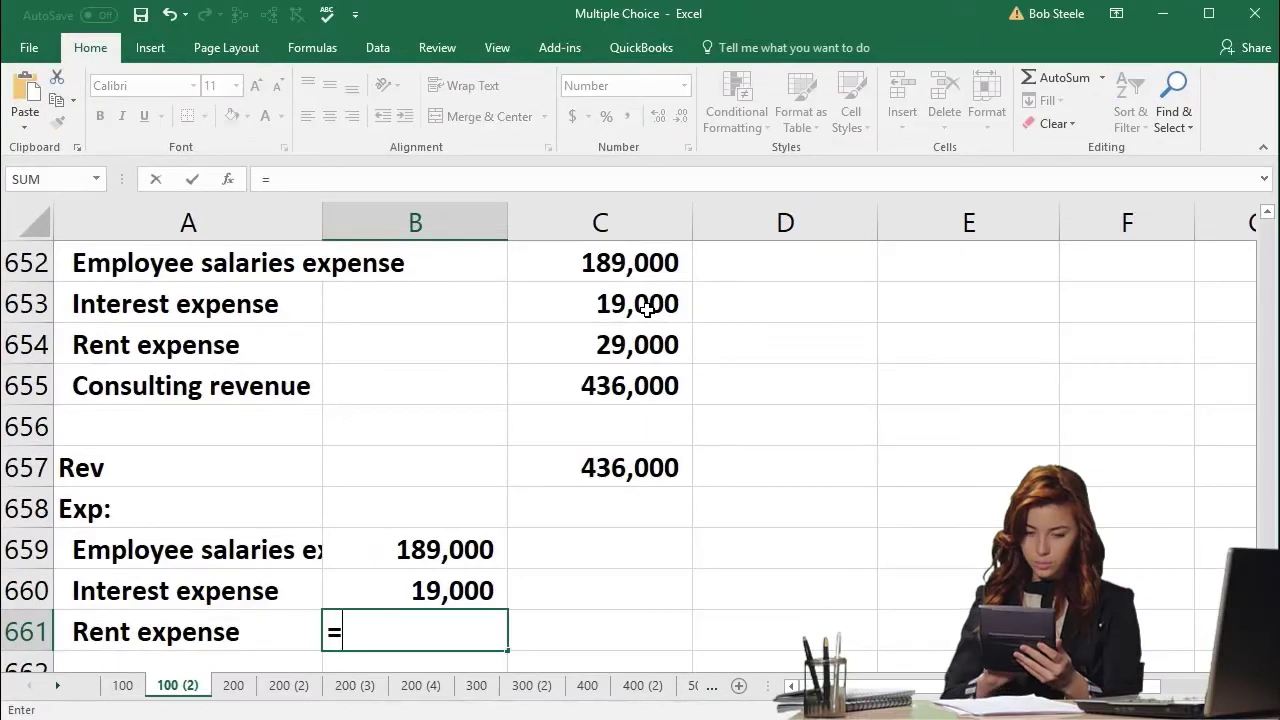
click(634, 344)
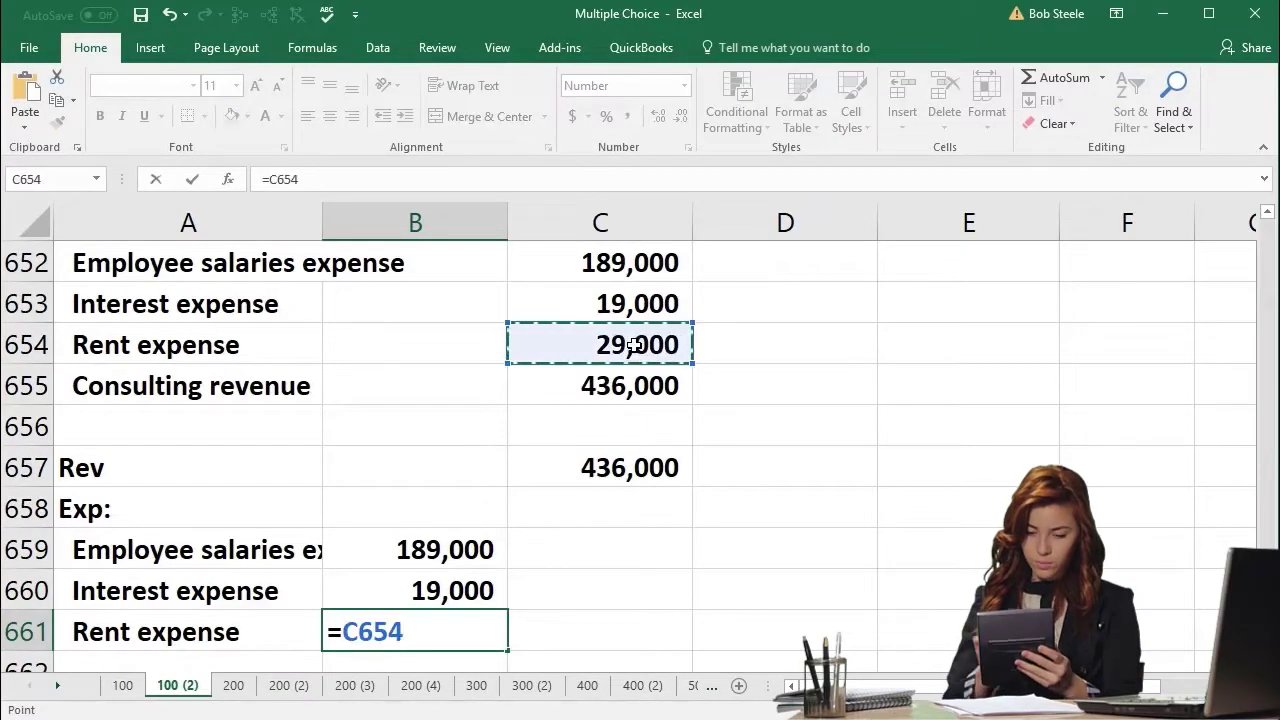
key(Return)
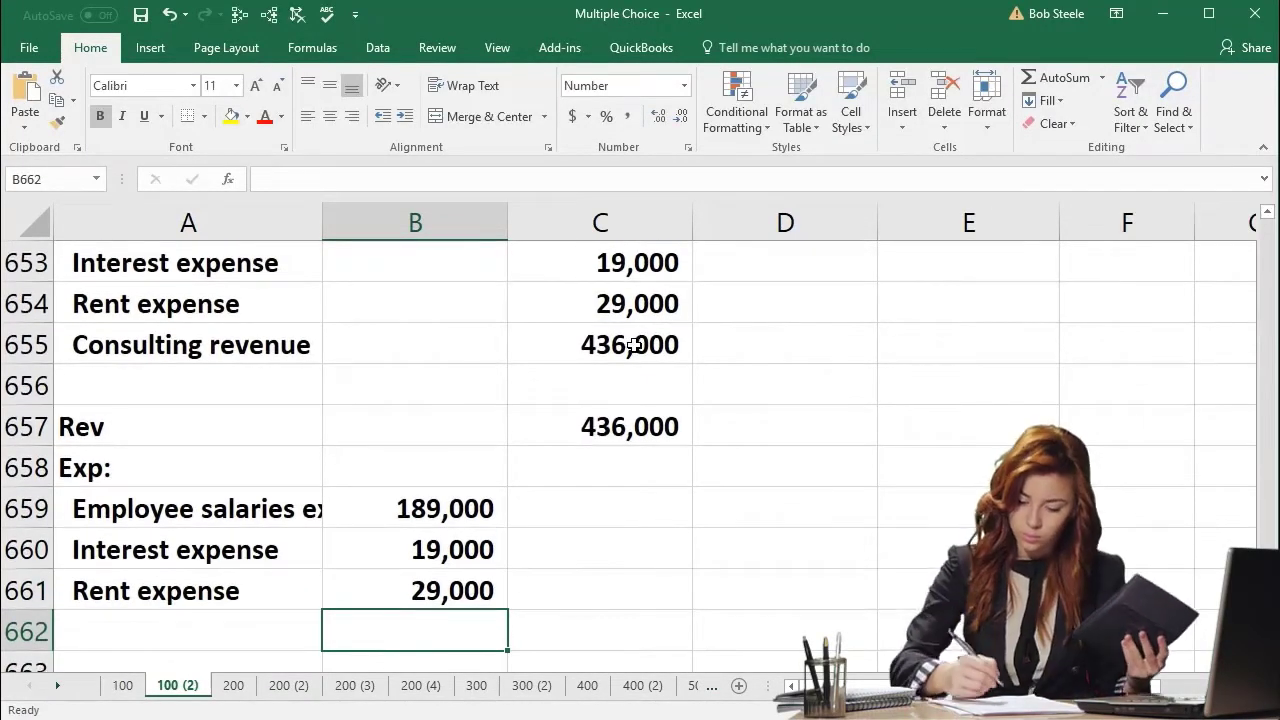
Add the label Total Exp in A662 and sum the expense amounts B659:B661 in C662.
key(Left)
text(Tota)
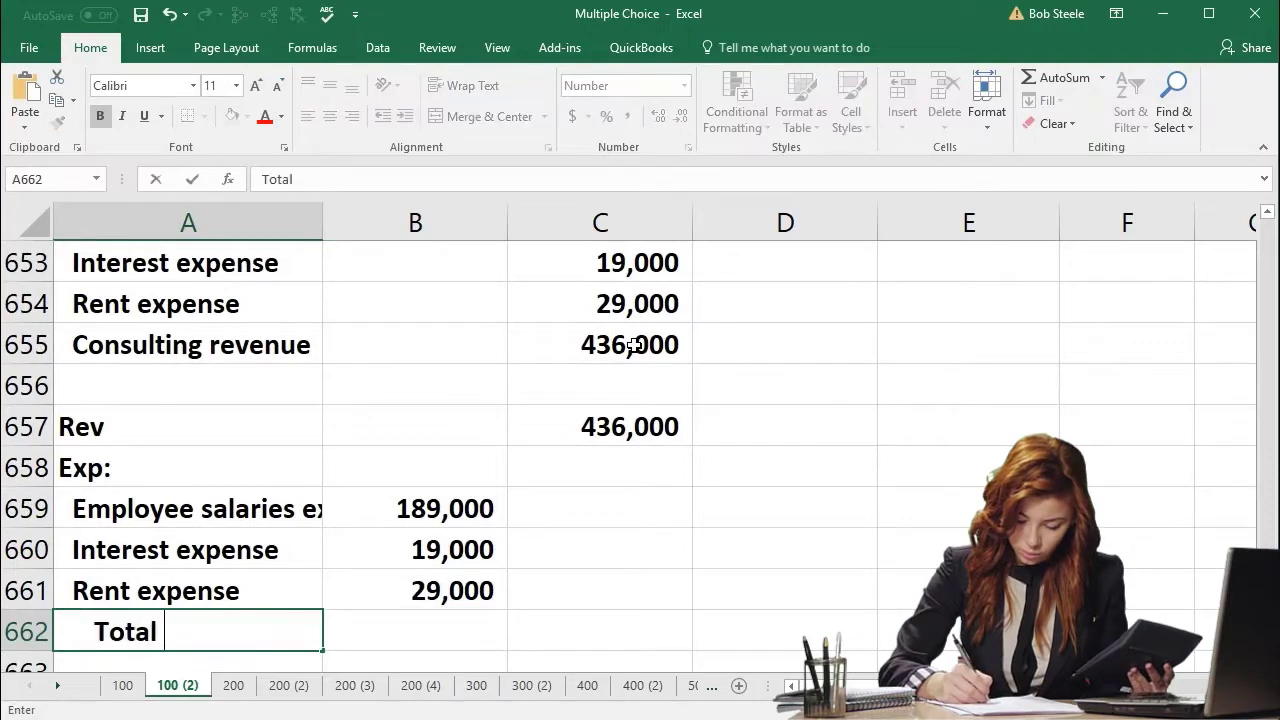
key(Right)
key(Right)
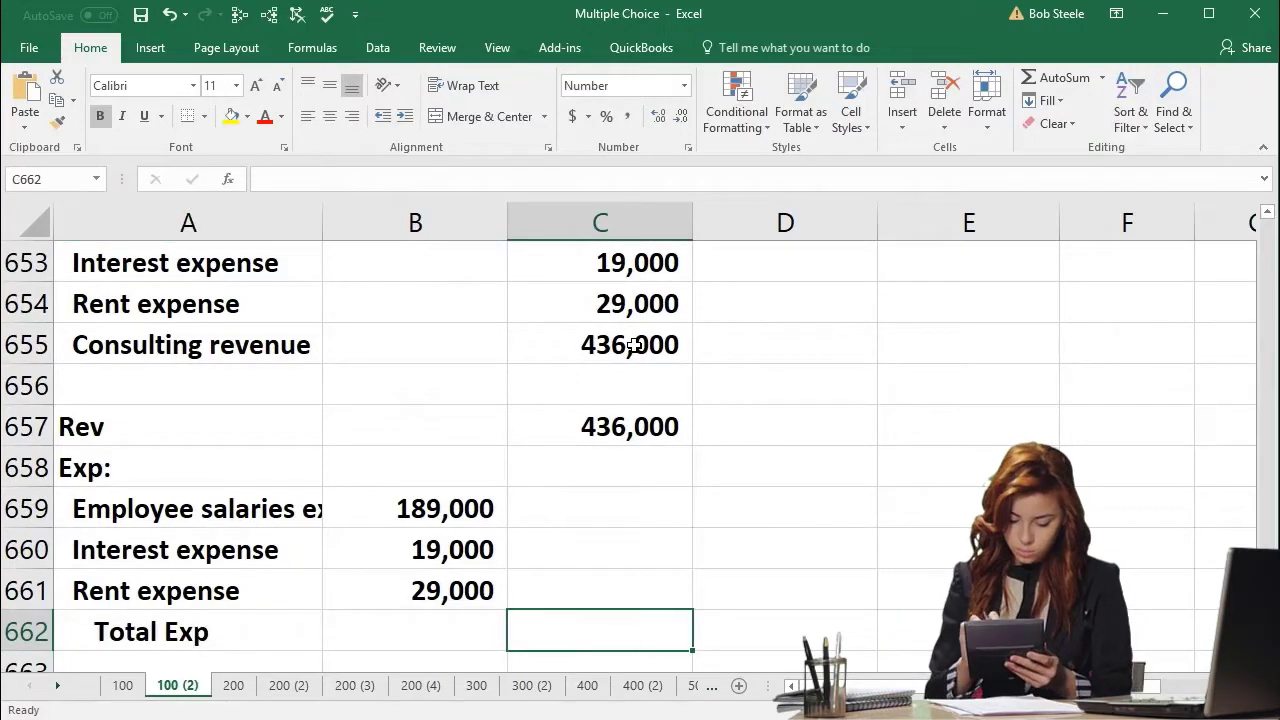
text(=sum()
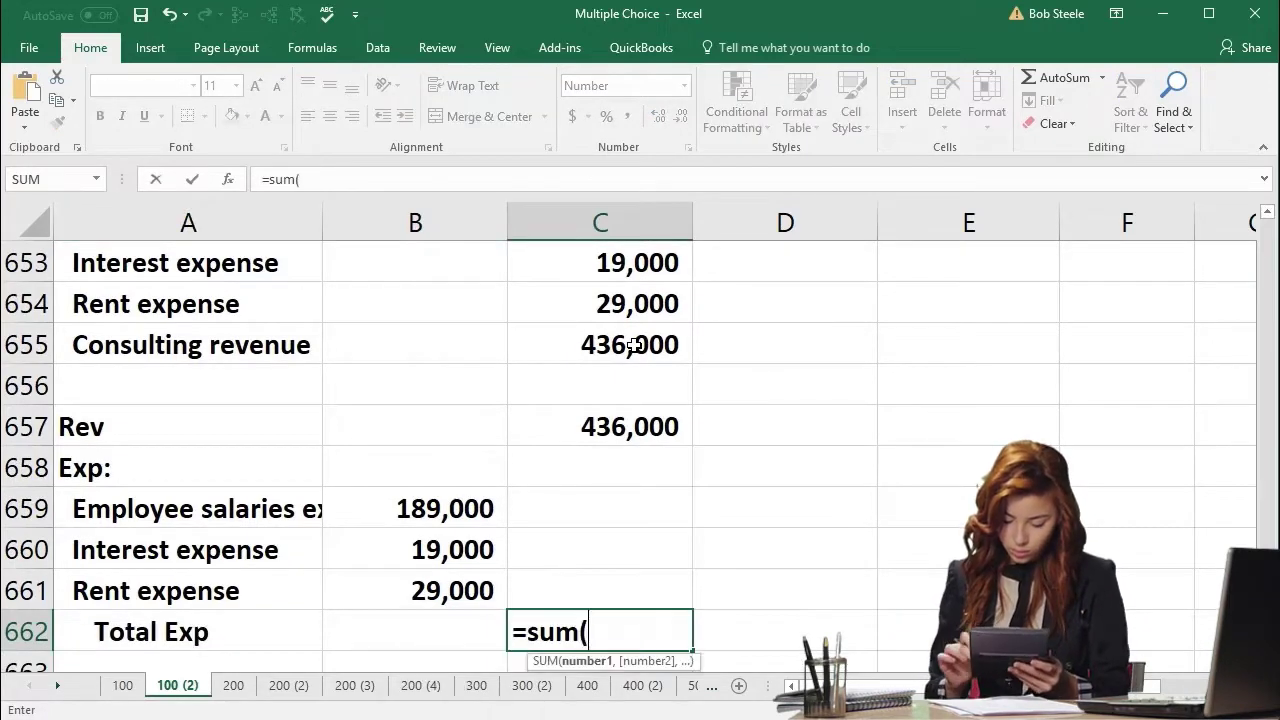
key(Left)
key(Up)
key(shift+Up)
key(shift+Up)
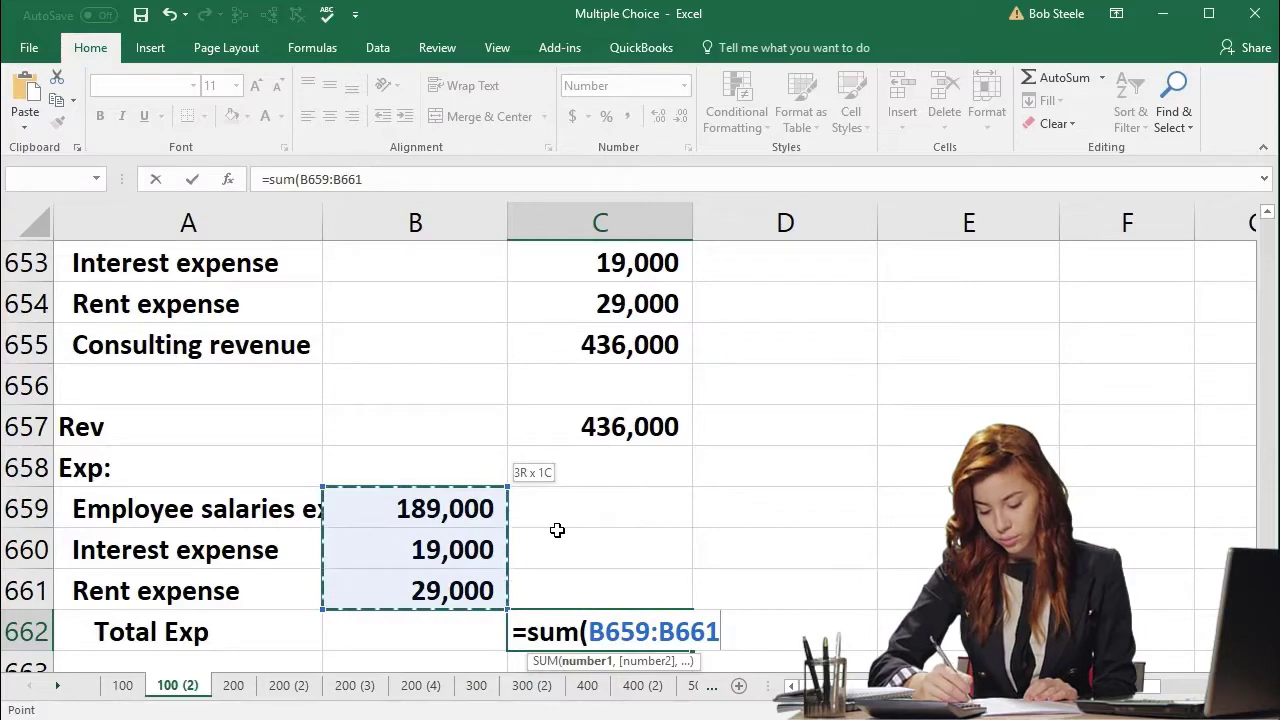
key(Return)
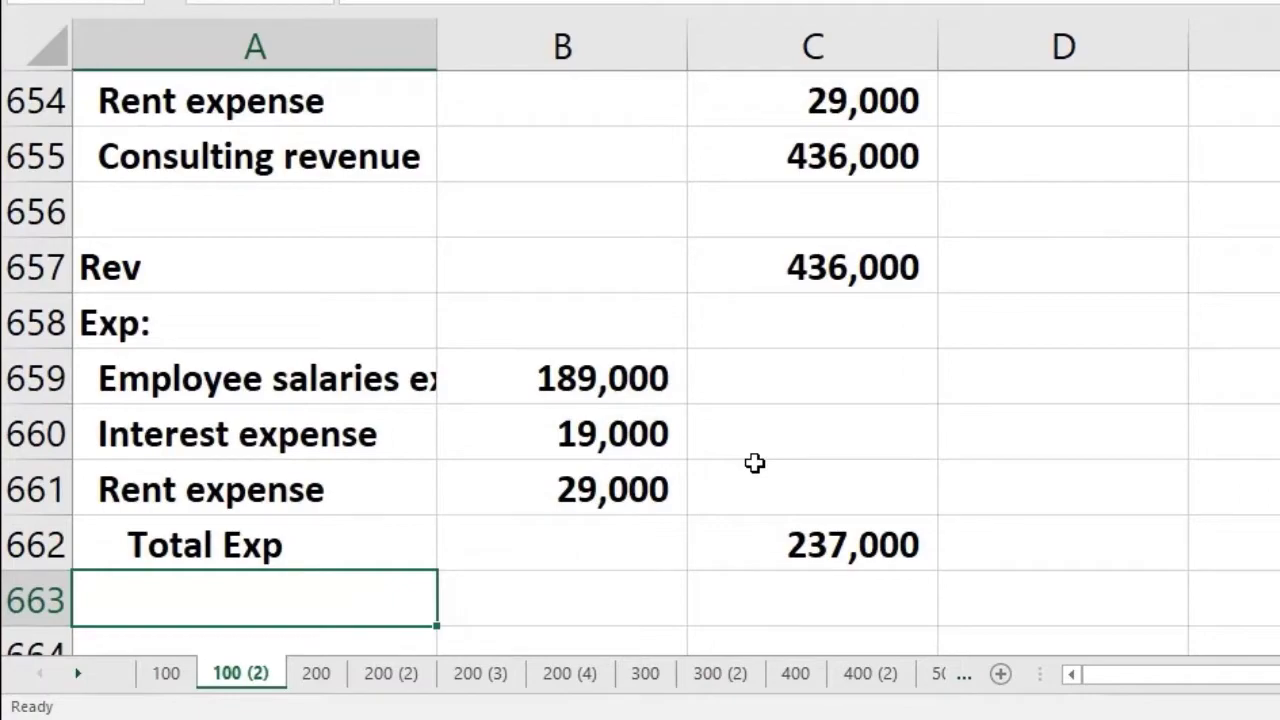
Add the label Net income in A663 and calculate it in C663 as C657 minus C662.
text(Net income)
key(Tab)
key(Tab)
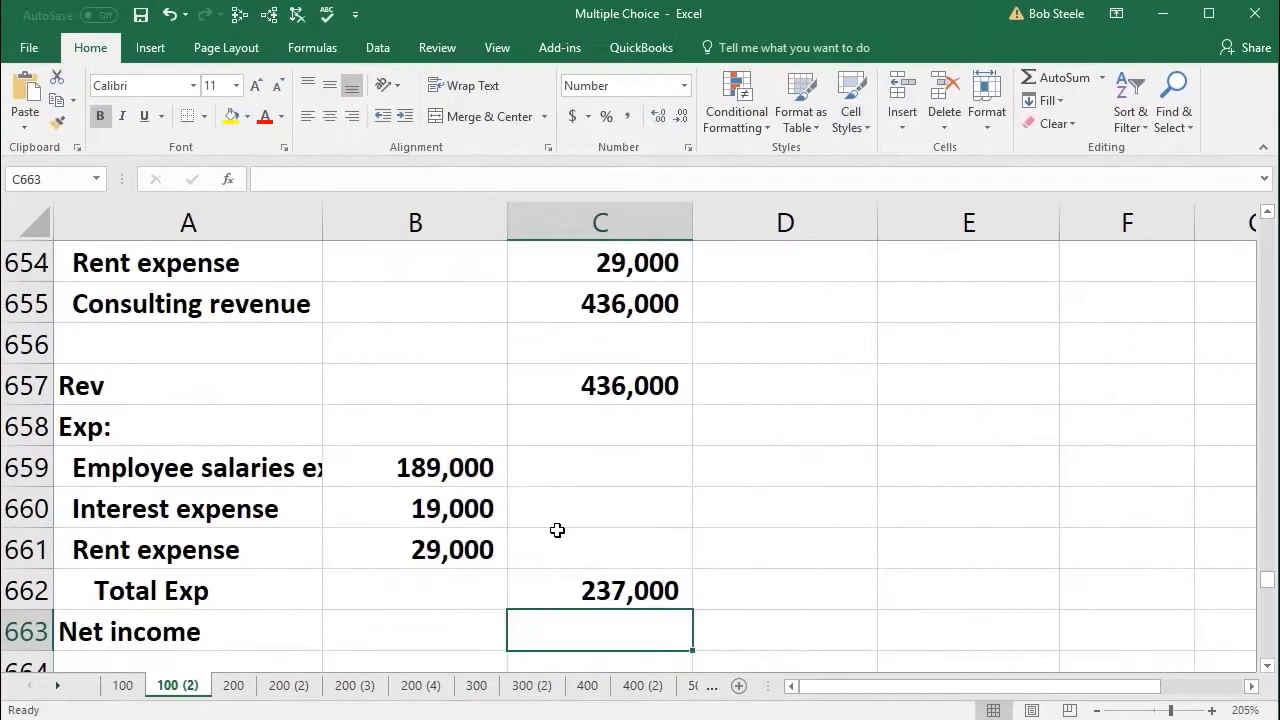
text(=)
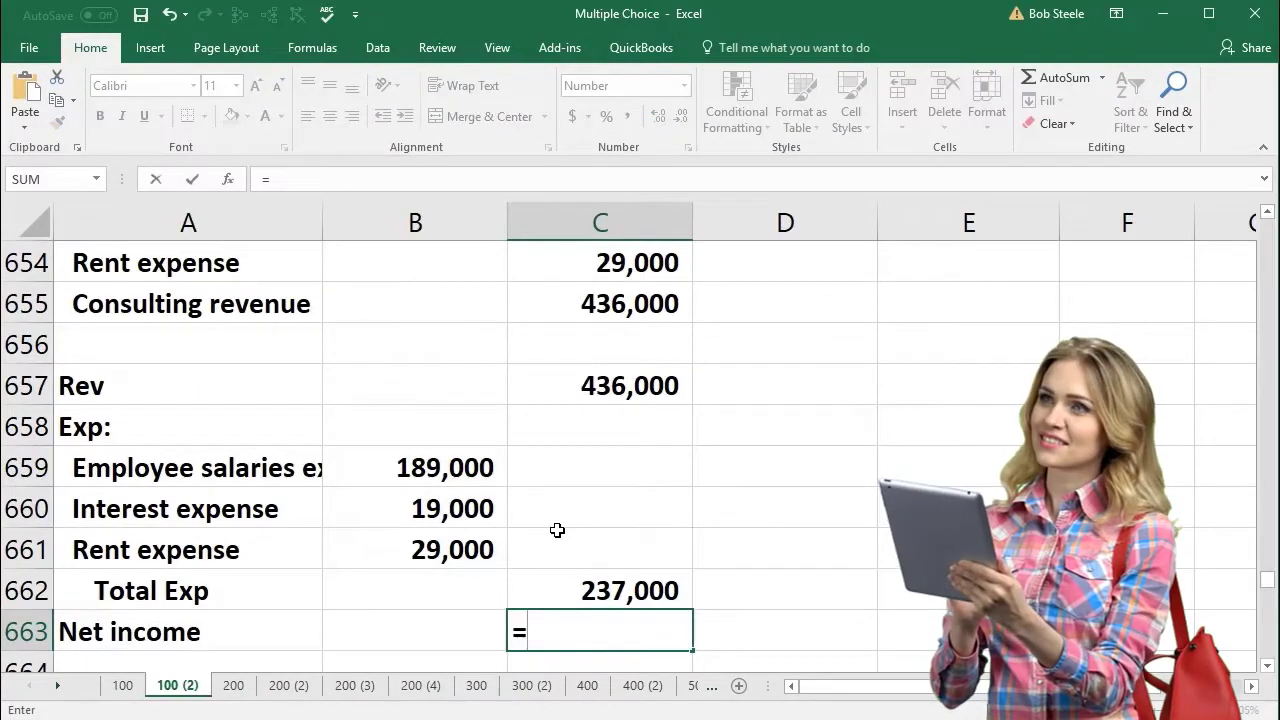
click(584, 383)
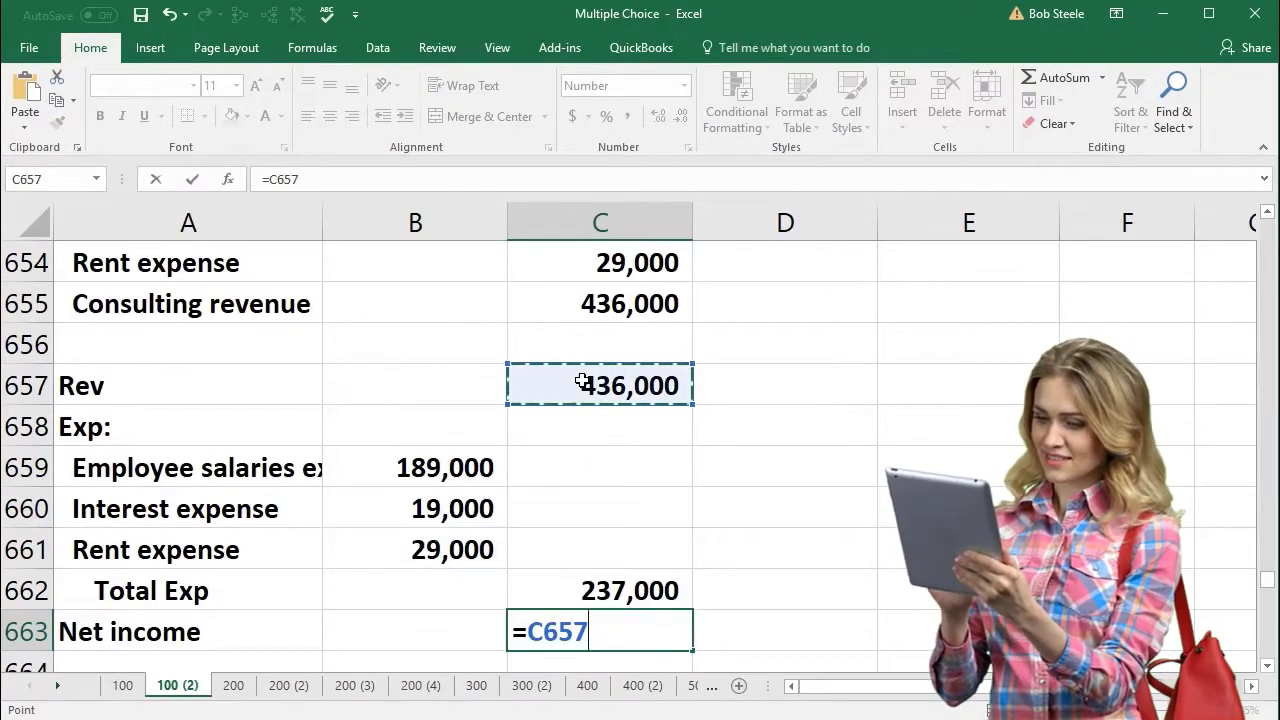
text(-)
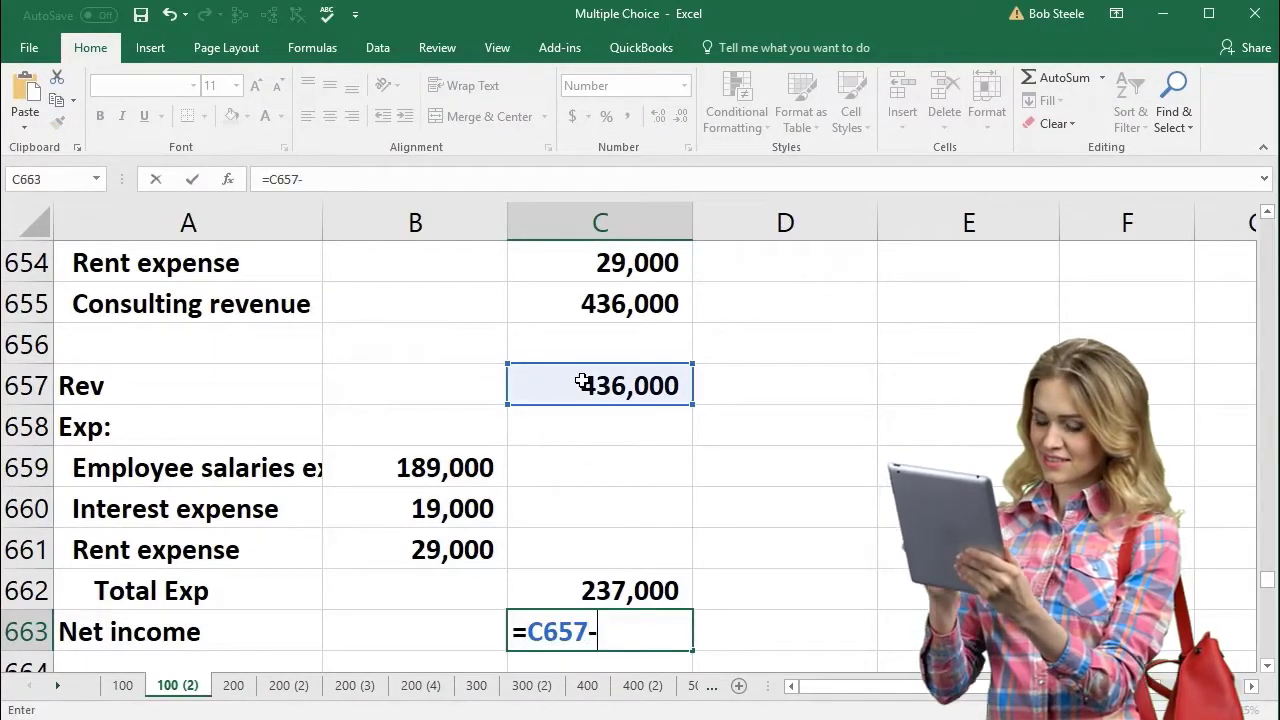
click(613, 578)
key(Return)
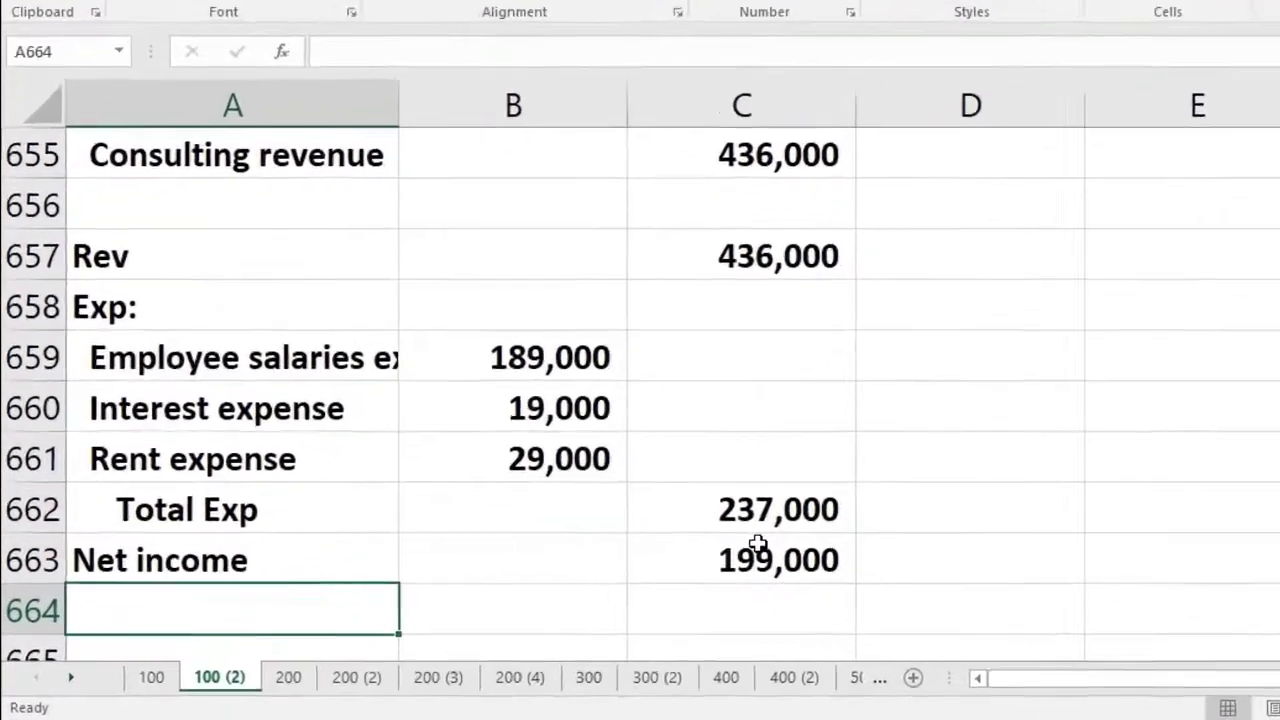
Review the July net income question and its given revenue and expense amounts in C652:C655.
scroll(825, 528, up, 2)
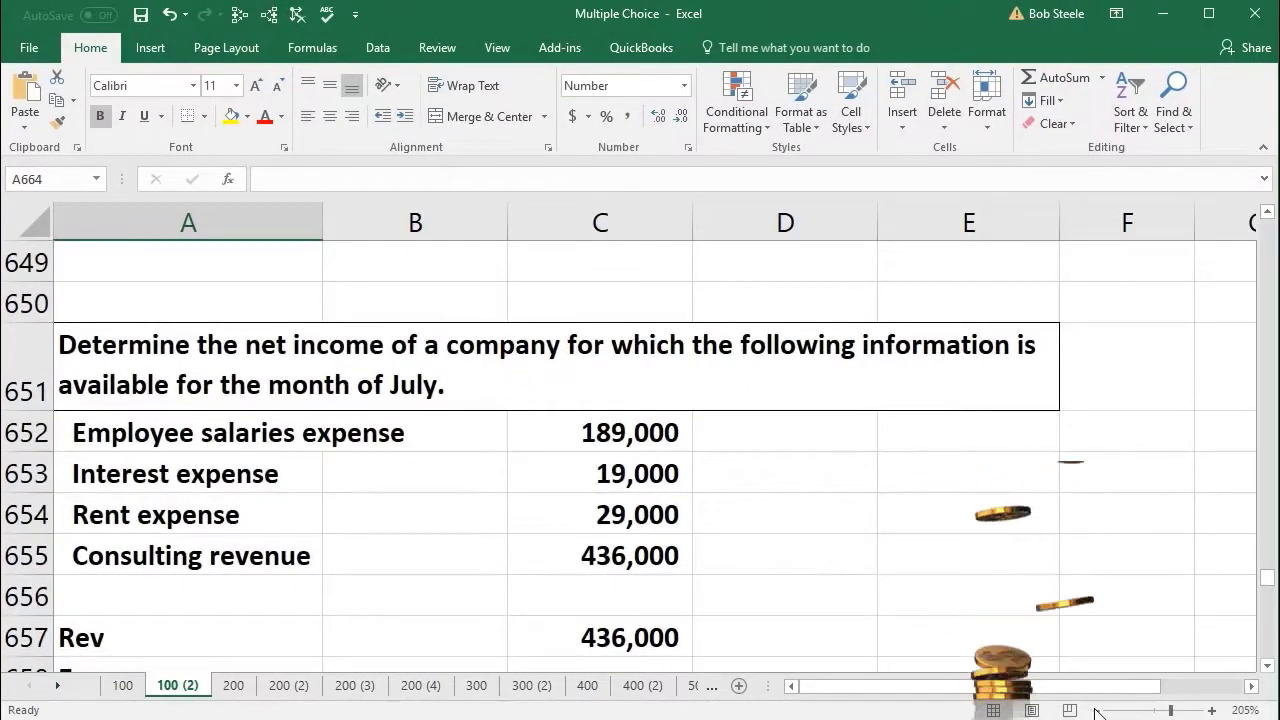
scroll(987, 610, down, 1)
scroll(884, 586, down, 1)
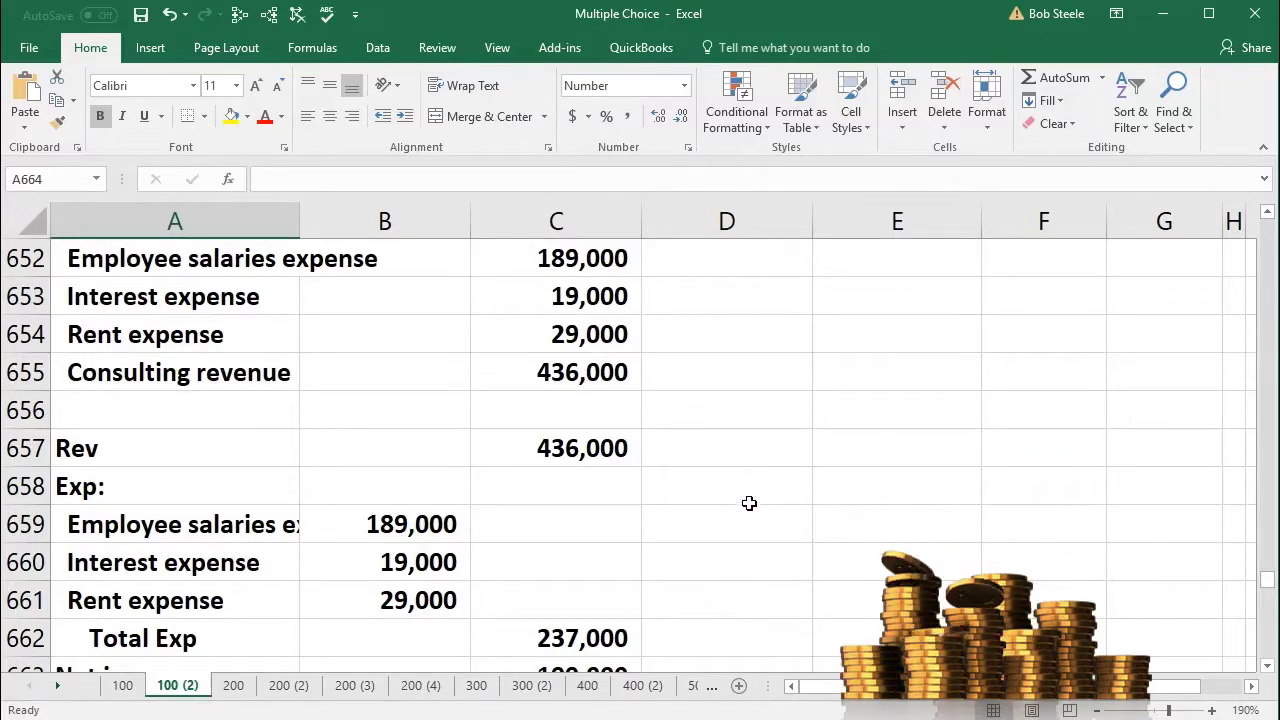
click(624, 372)
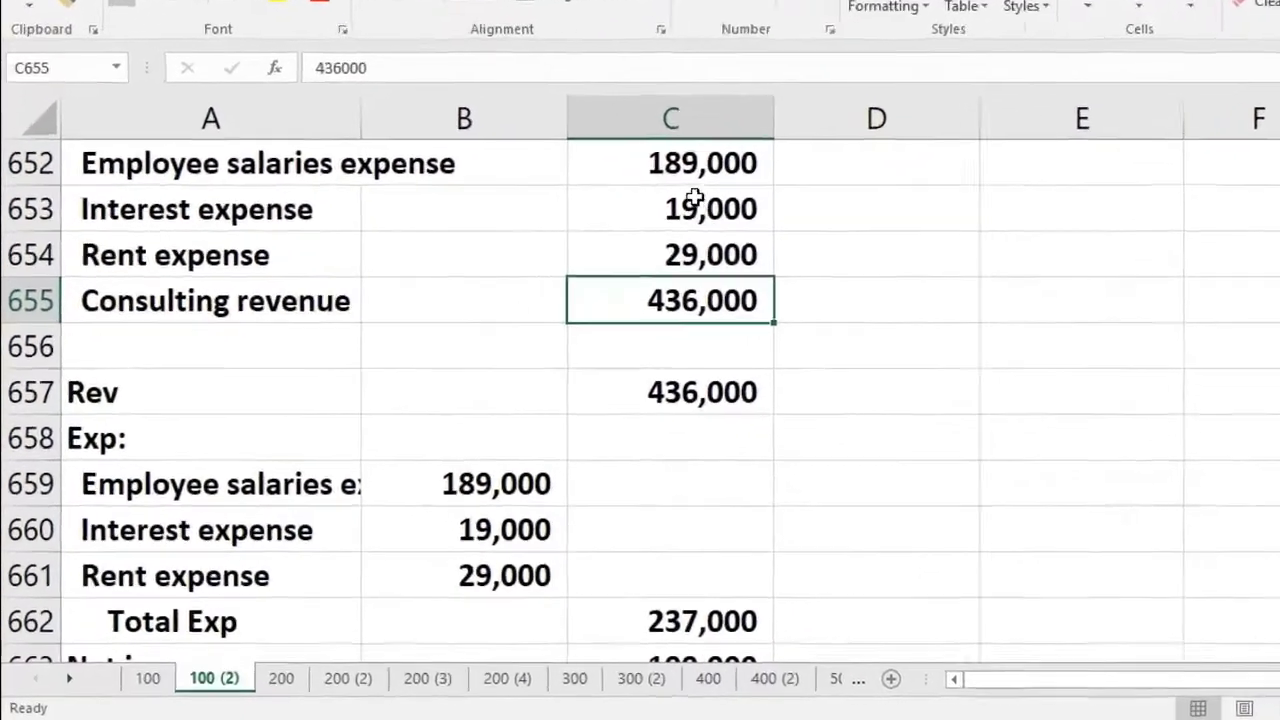
key(Up)
key(Up)
key(Up)
click(742, 170)
click(745, 208)
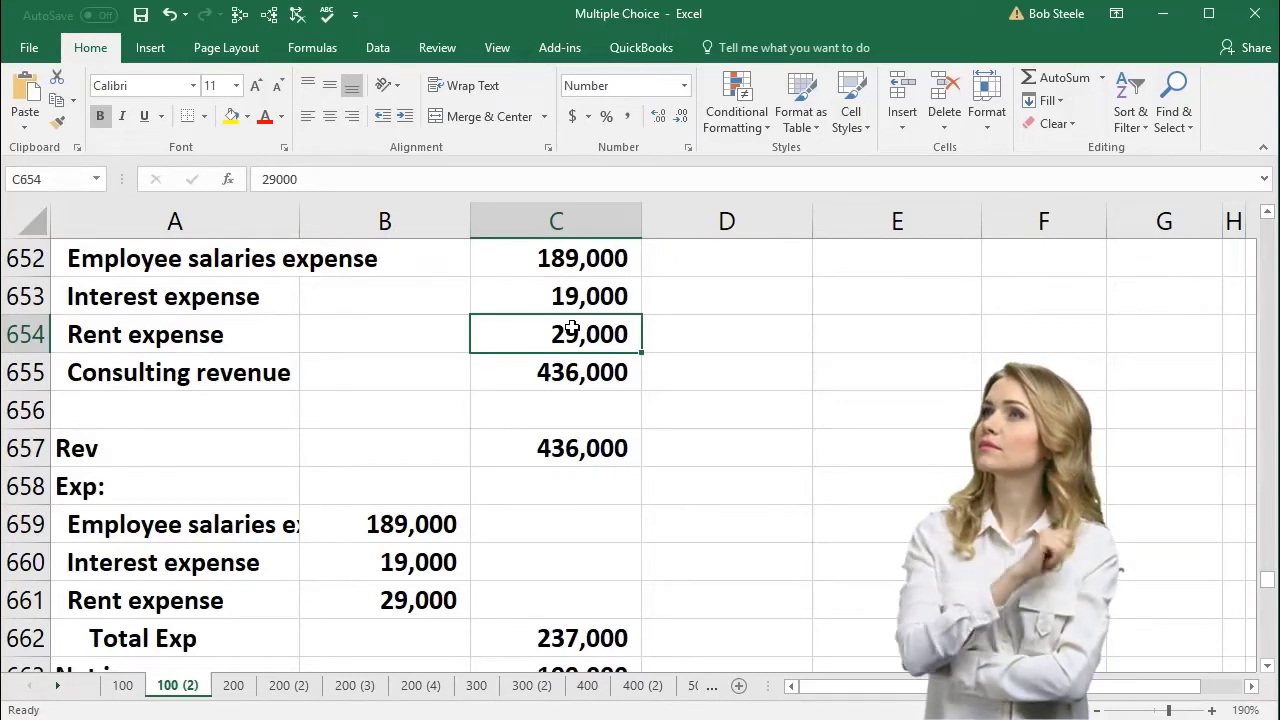
Check the net income calculation from revenue in C657 through the expenses and their total to the result in C663.
click(252, 453)
click(537, 447)
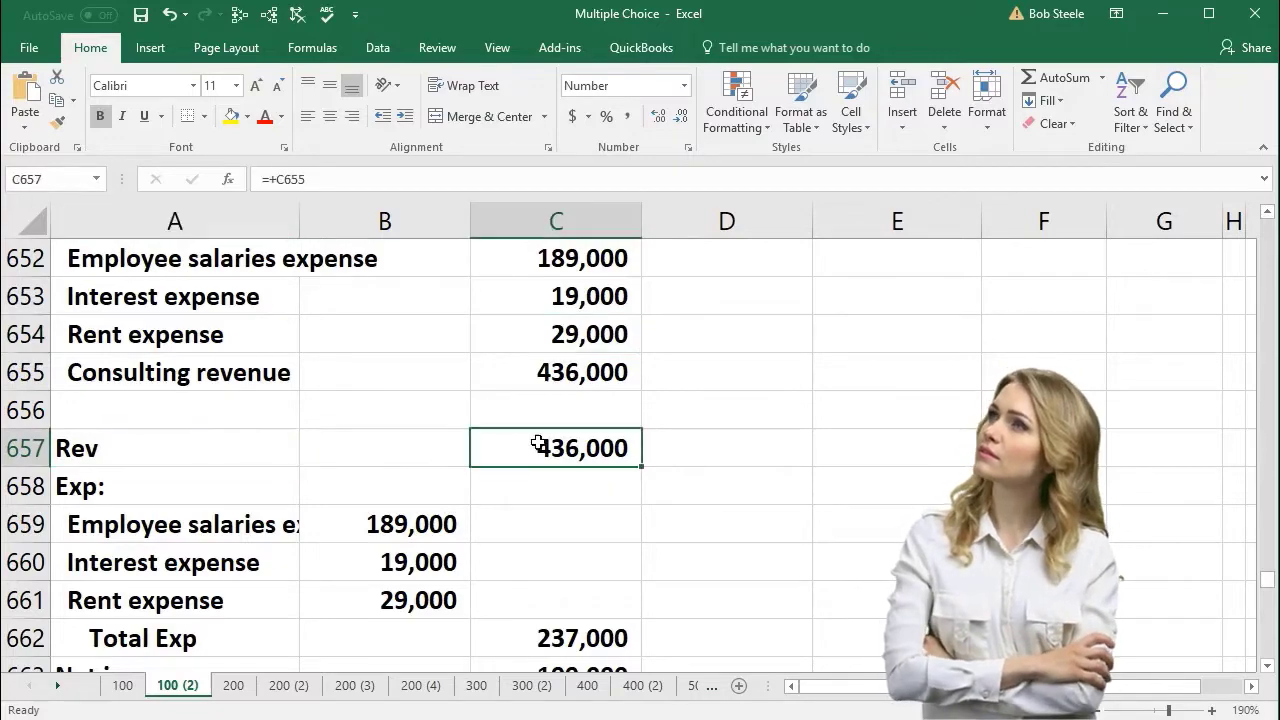
drag(424, 530, 400, 588)
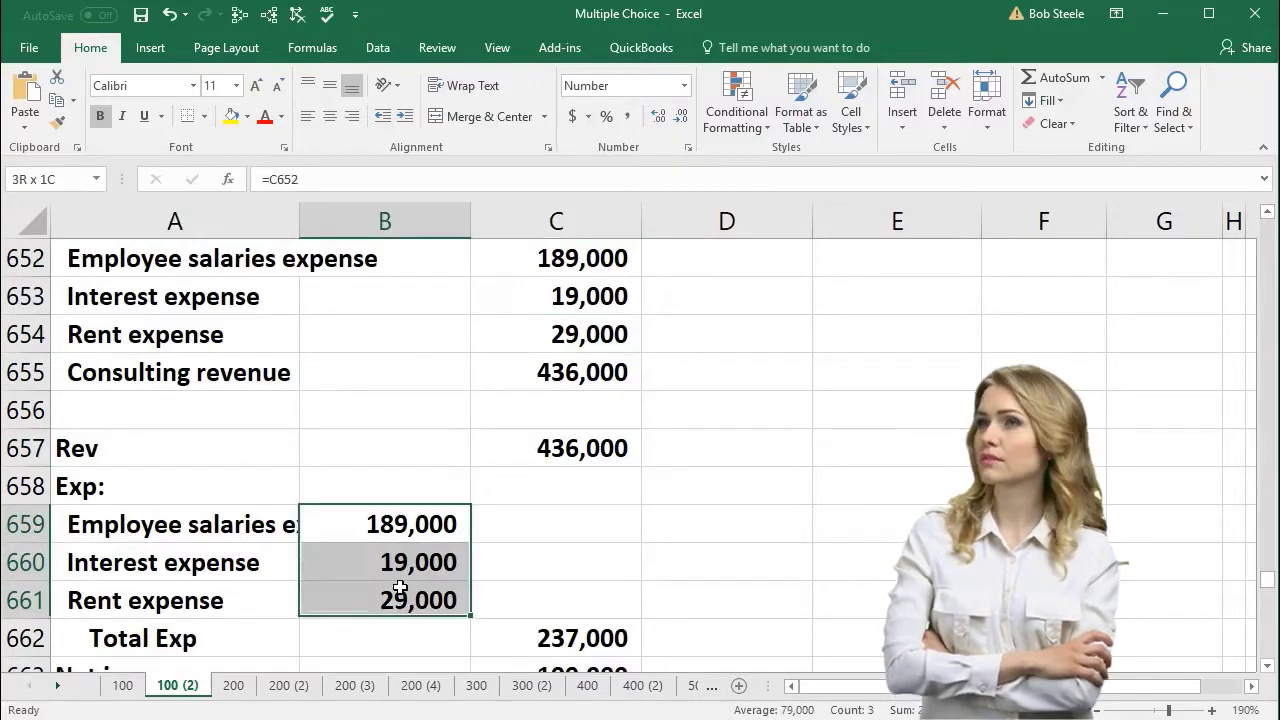
click(596, 628)
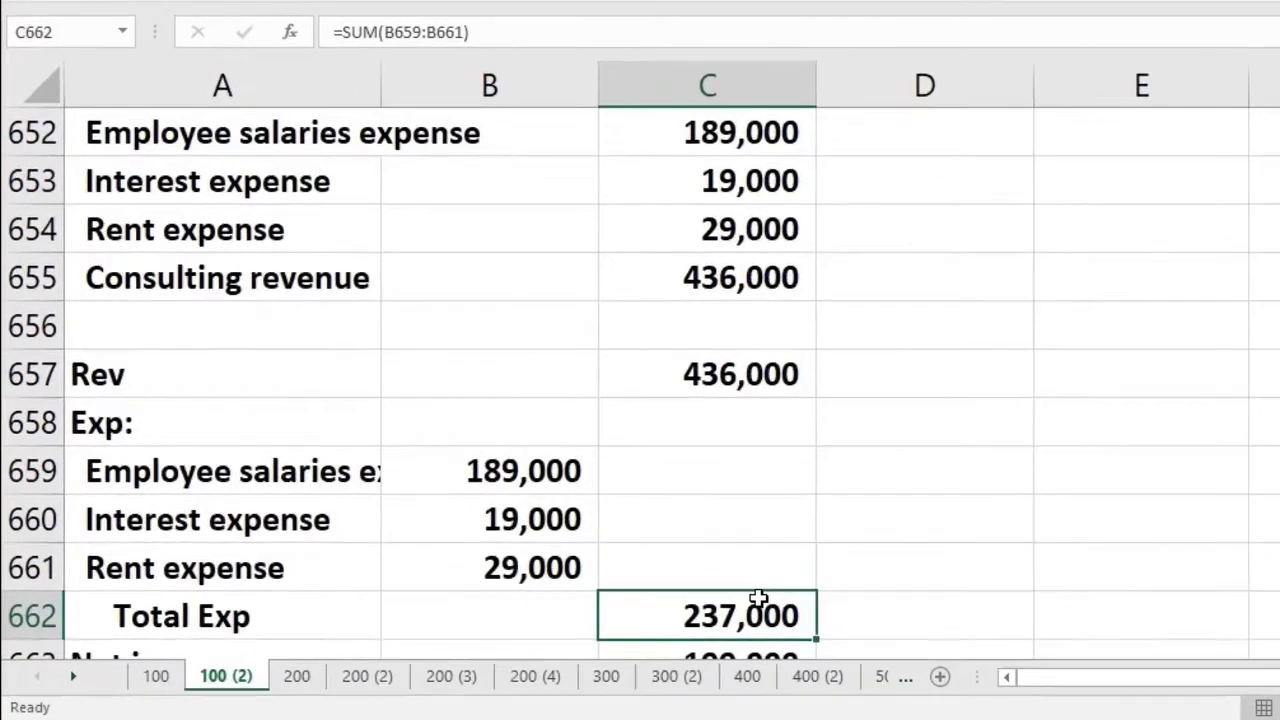
scroll(758, 597, down, 1)
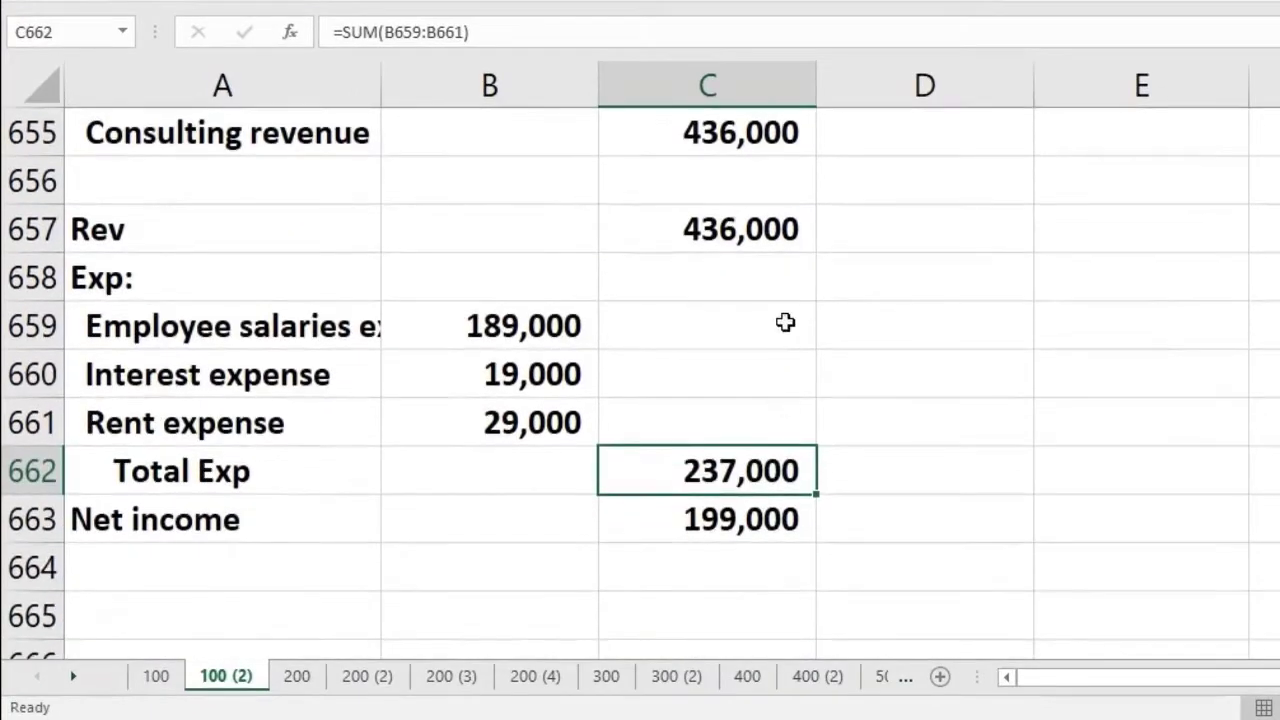
click(750, 227)
click(711, 477)
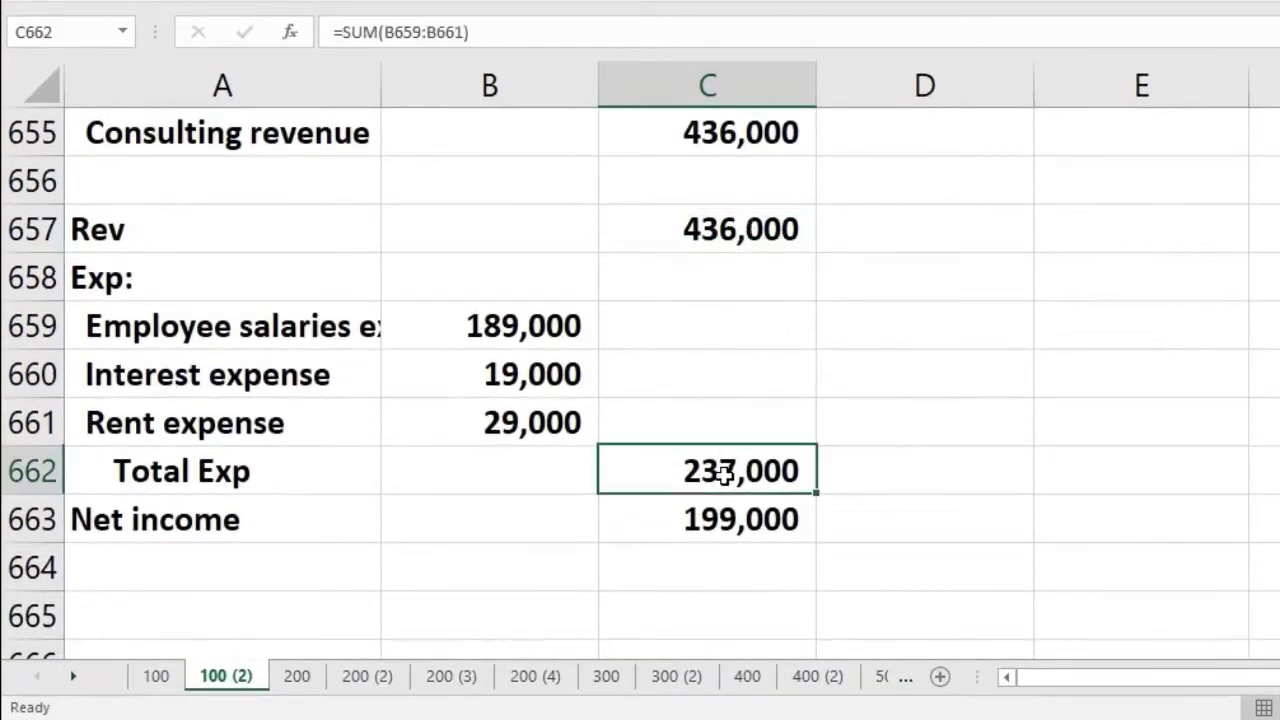
click(723, 514)
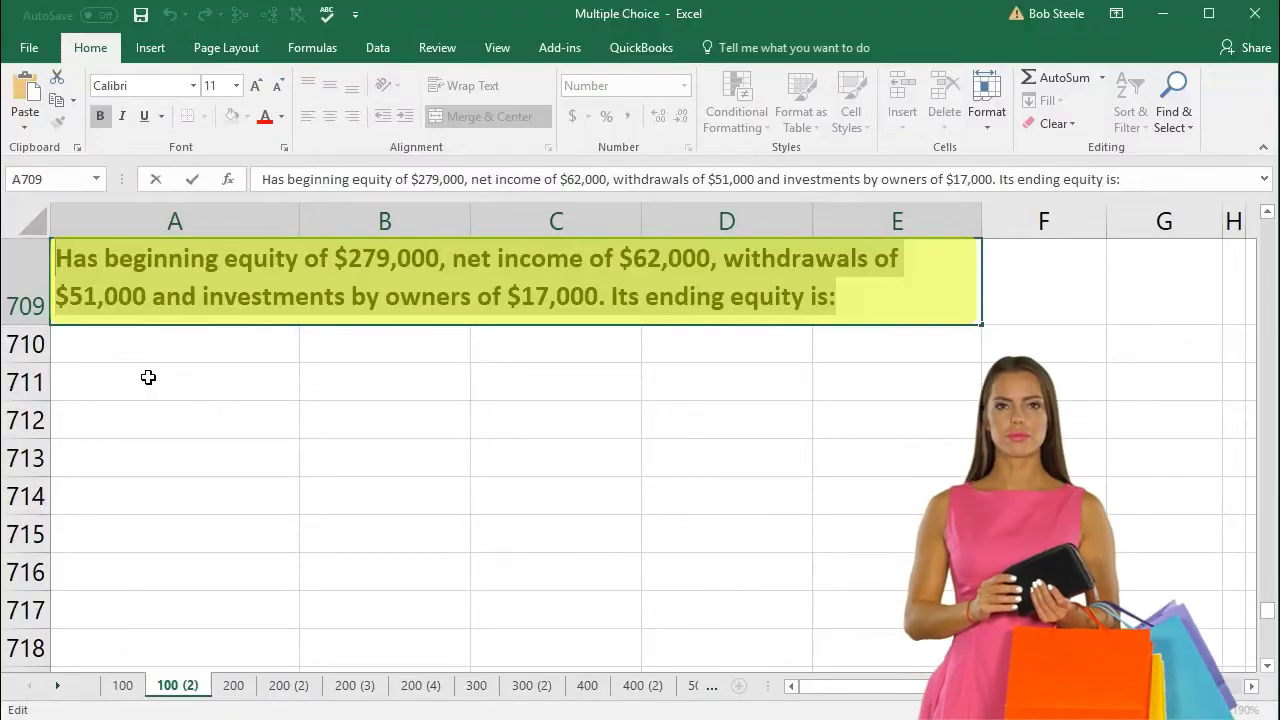
Below the ending equity question, enter the label B Equity in A711 and 279,000 in B711.
click(148, 377)
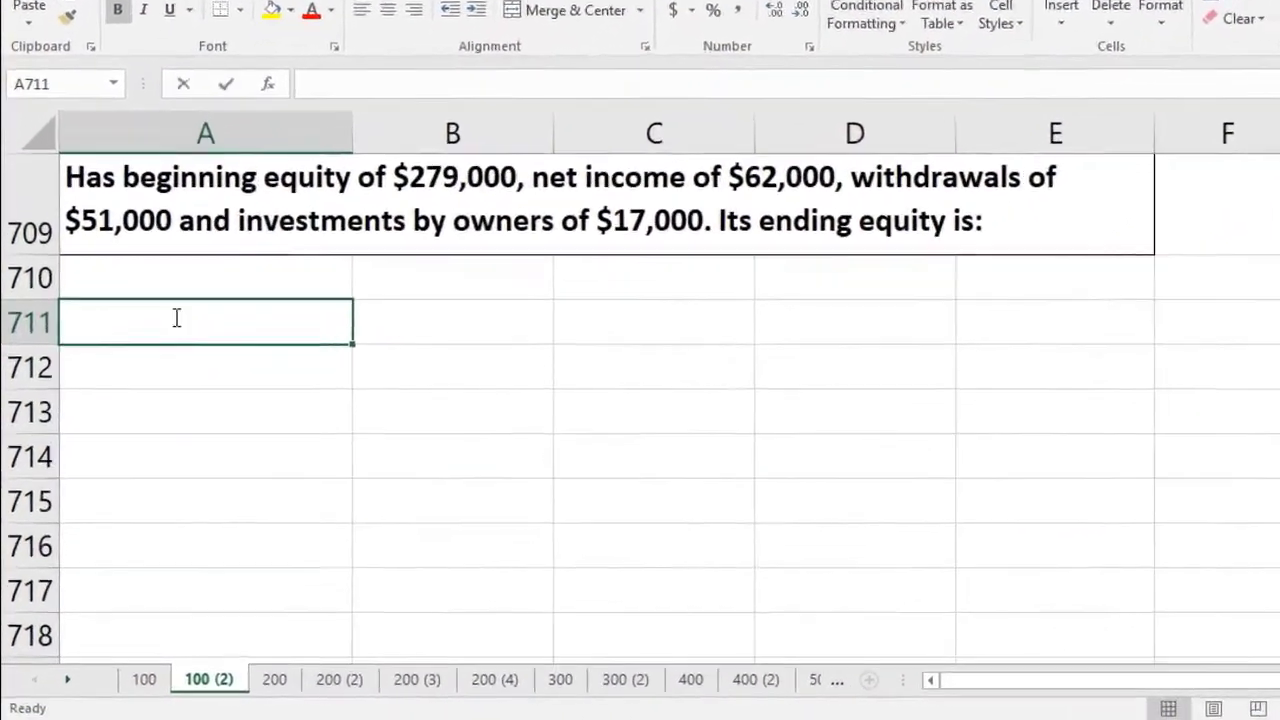
text(B Equity)
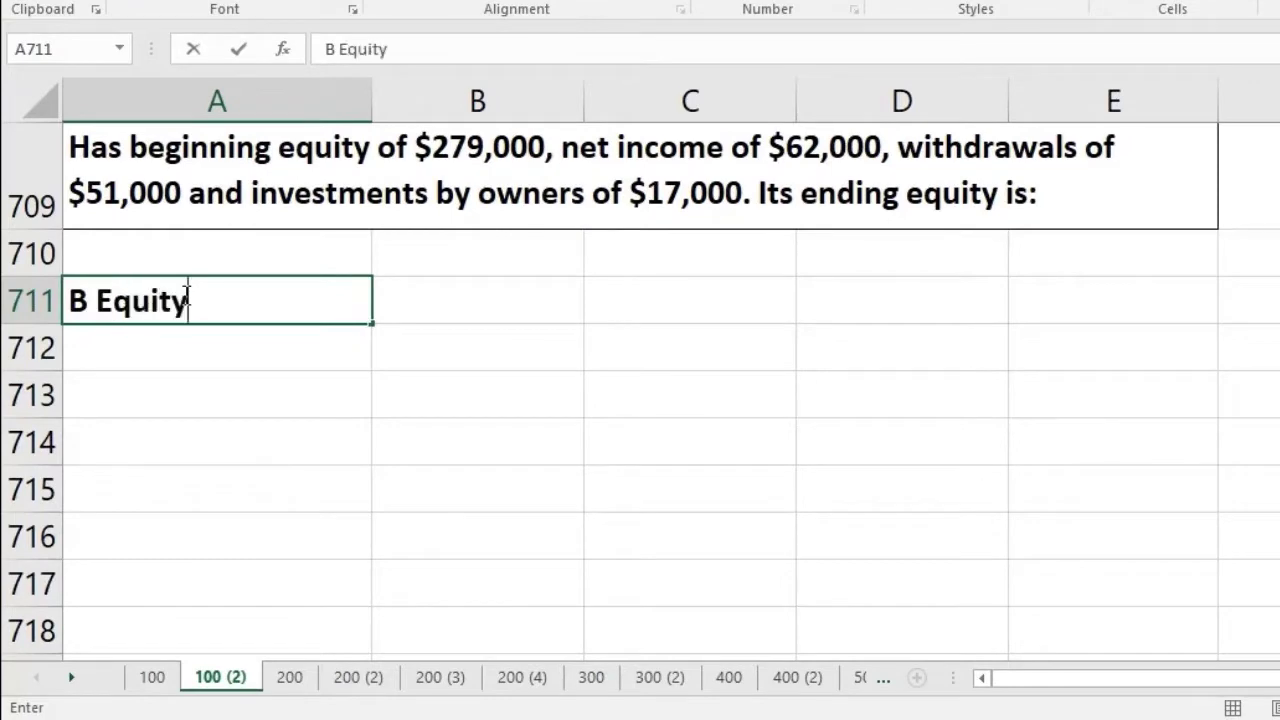
key(Tab)
text(279,000)
key(Return)
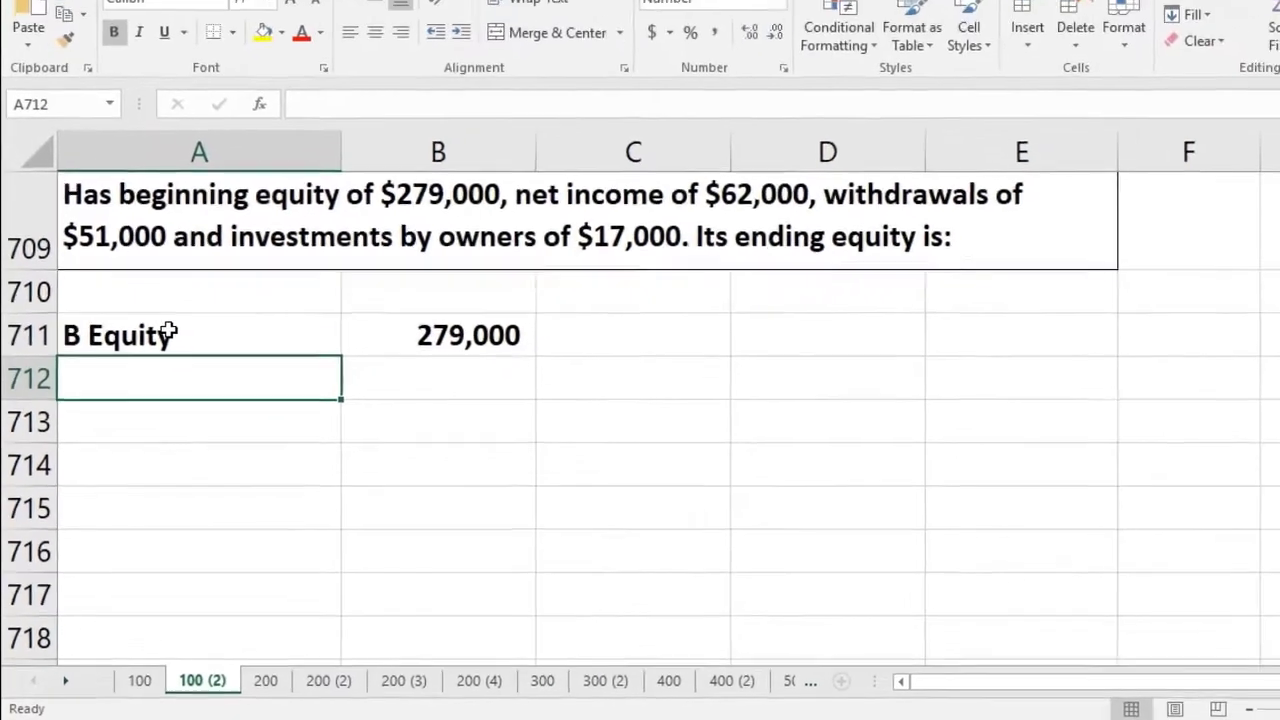
Enter the label NI in A712 and the net income of 62,000 in B712.
text(NI)
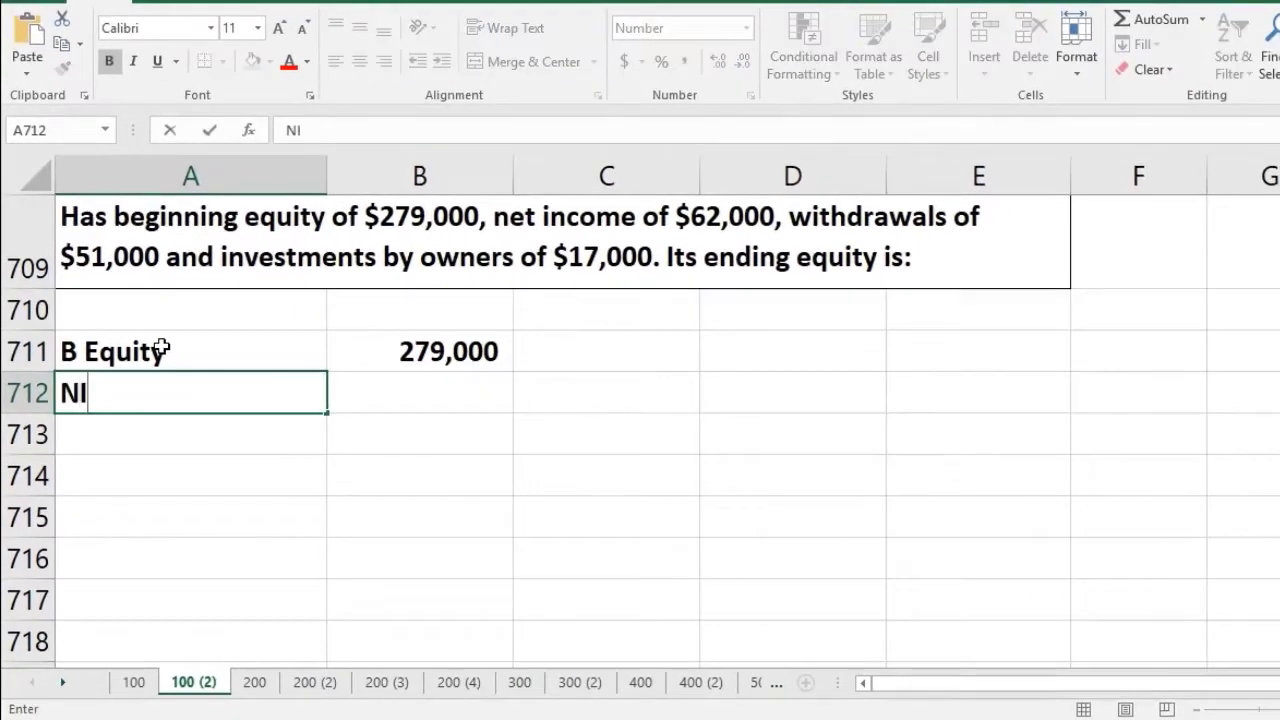
key(Tab)
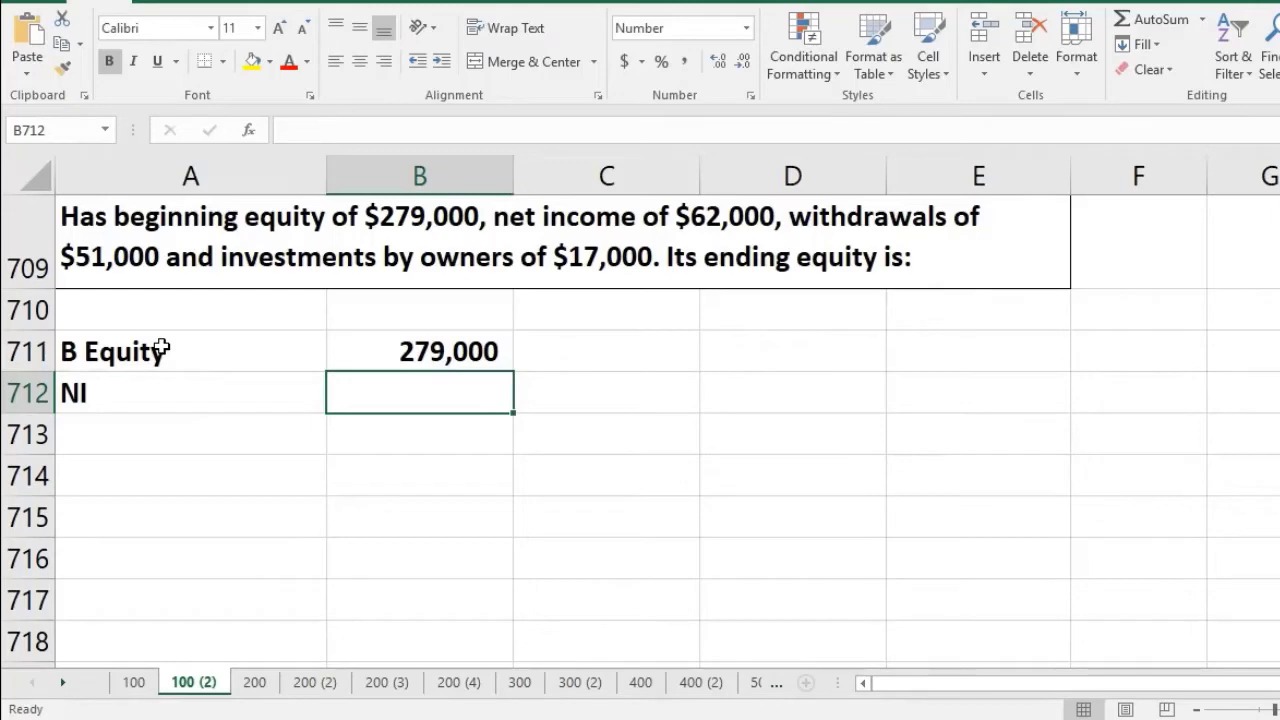
text(62000)
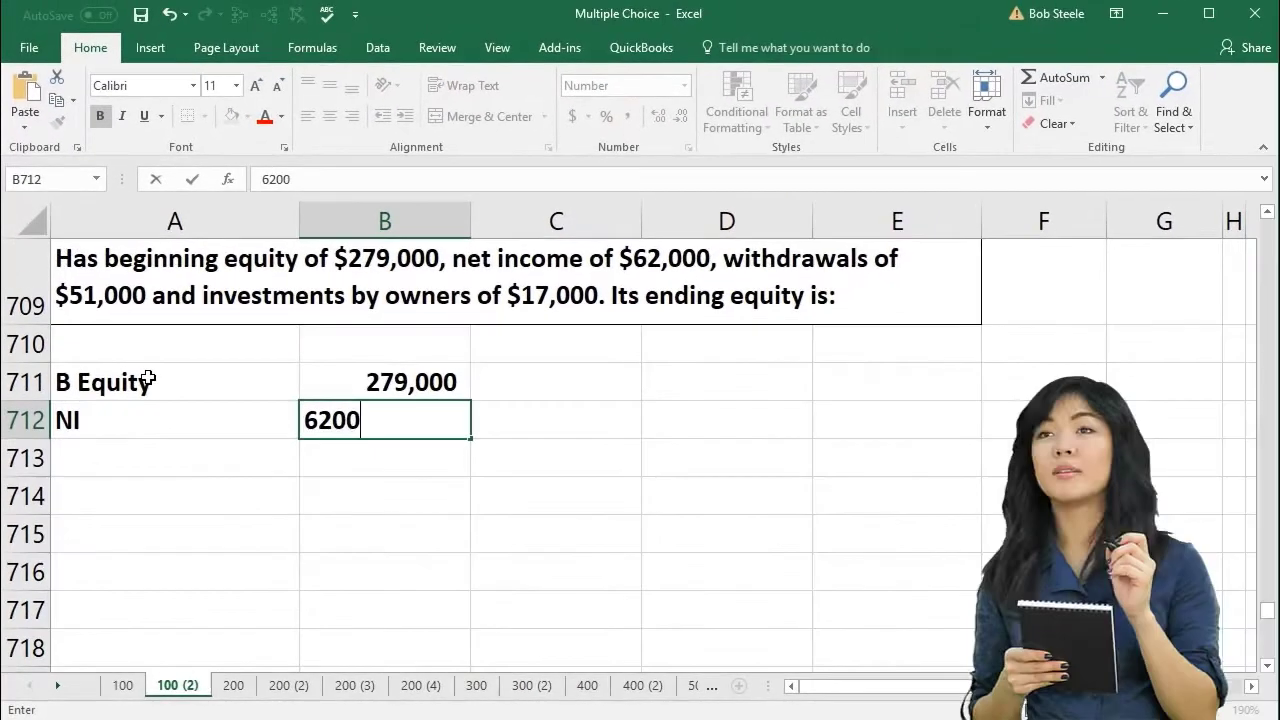
key(Return)
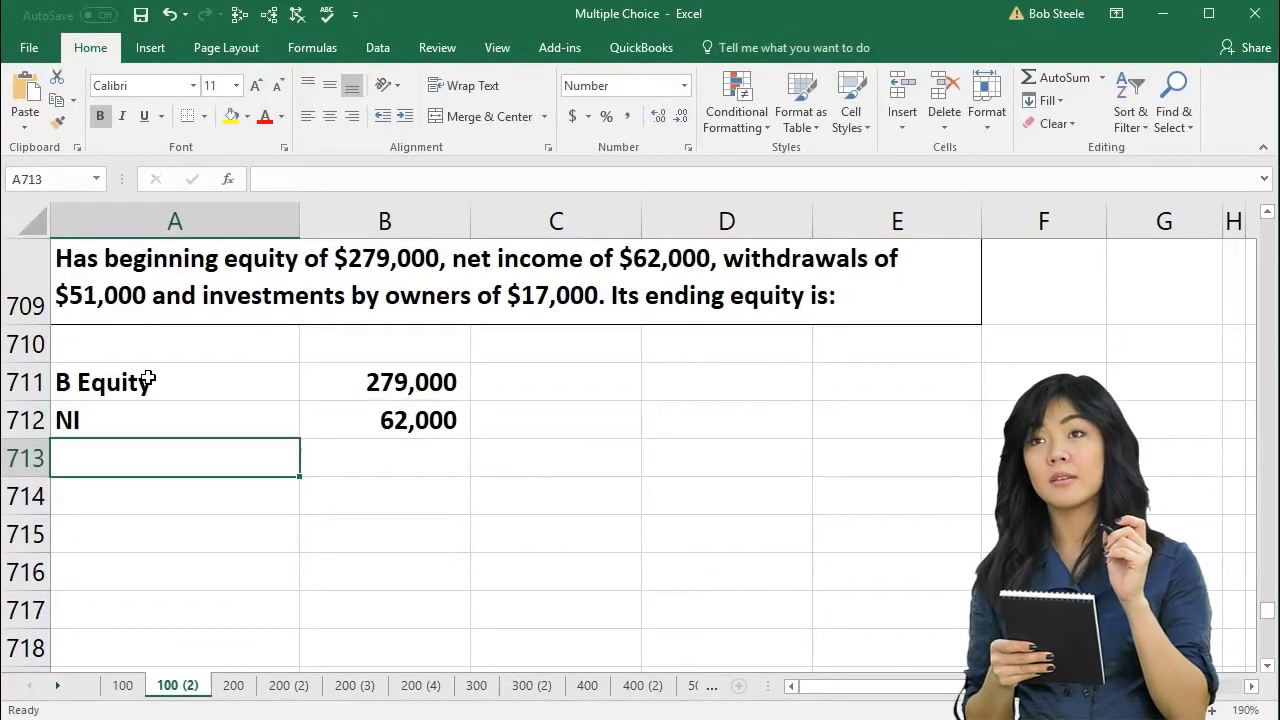
Enter the label Draw in A713 and the withdrawals as -51,000 in B713.
text(Draw)
key(Tab)
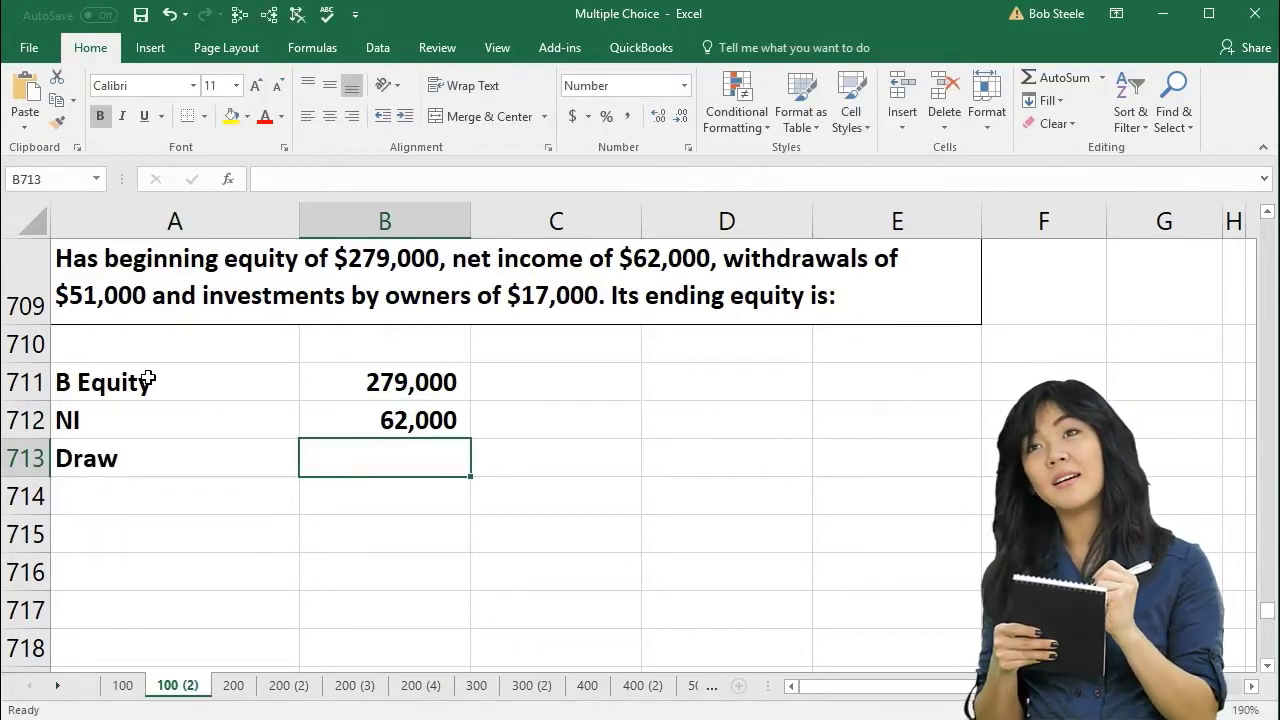
text(-)
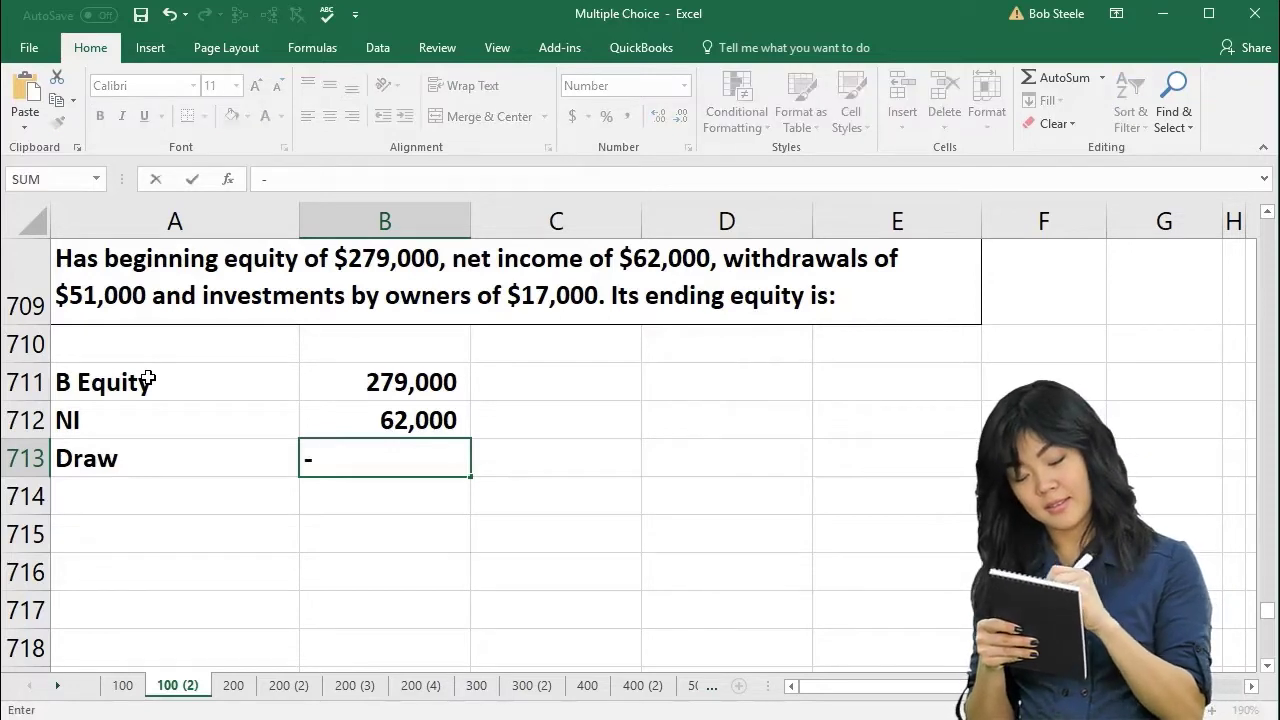
text(5100)
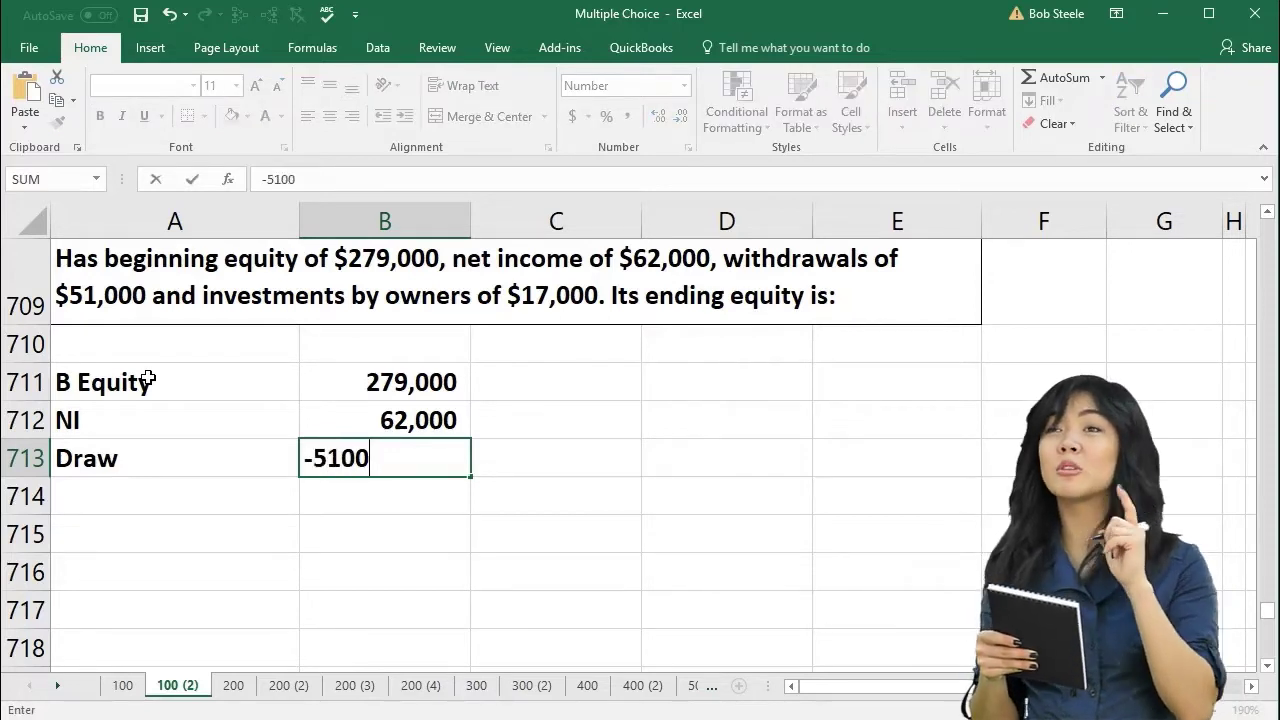
text(0)
key(Return)
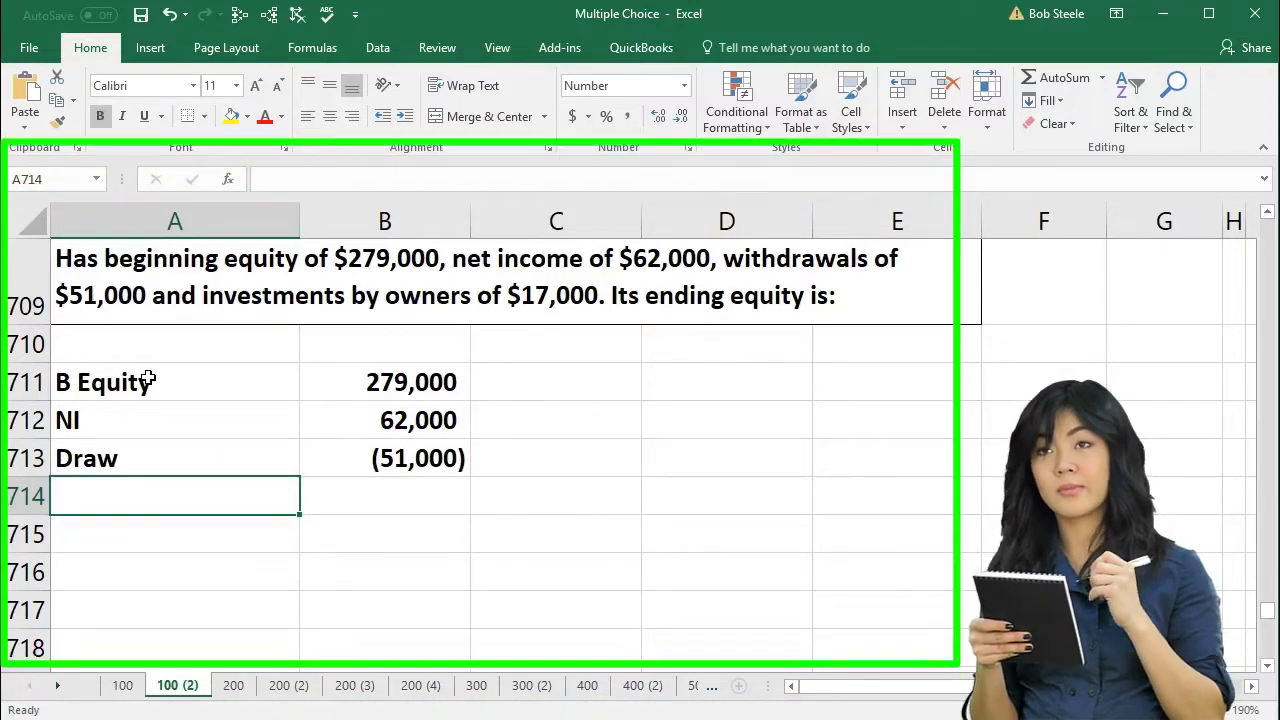
Enter the label Inv in A714 and the owner investments of 17,000 in B714.
text(Inv)
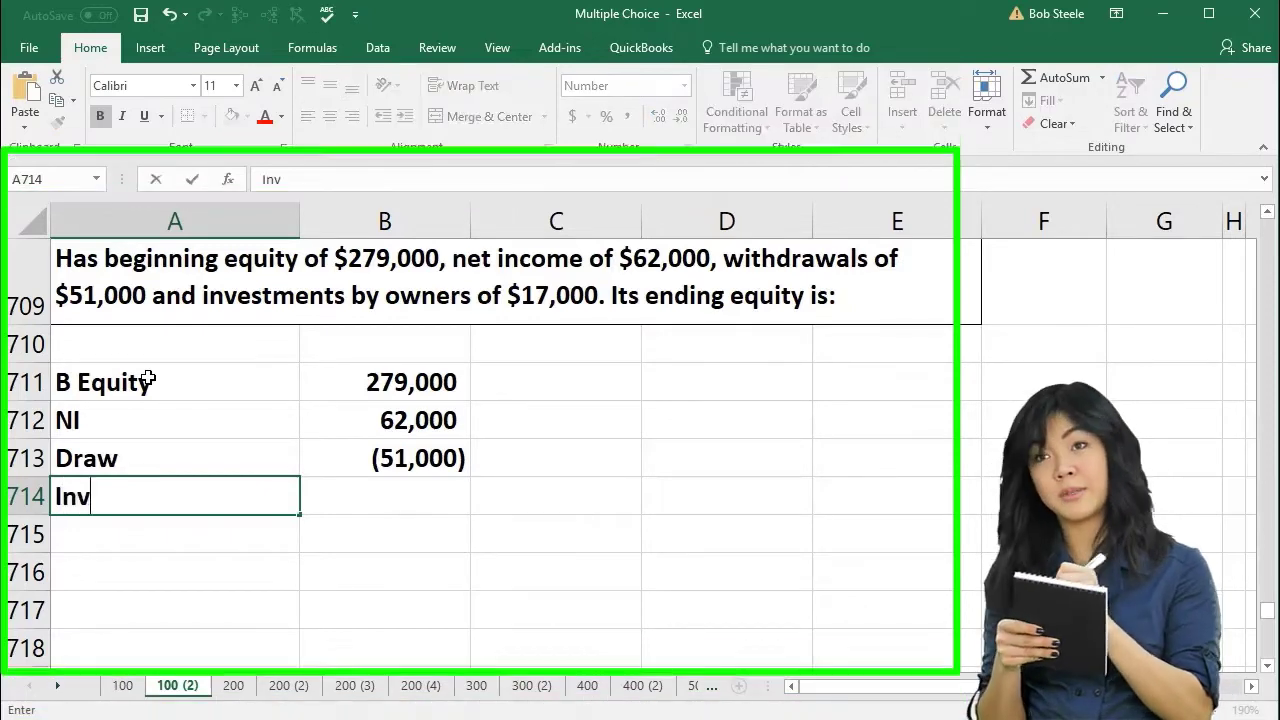
key(Tab)
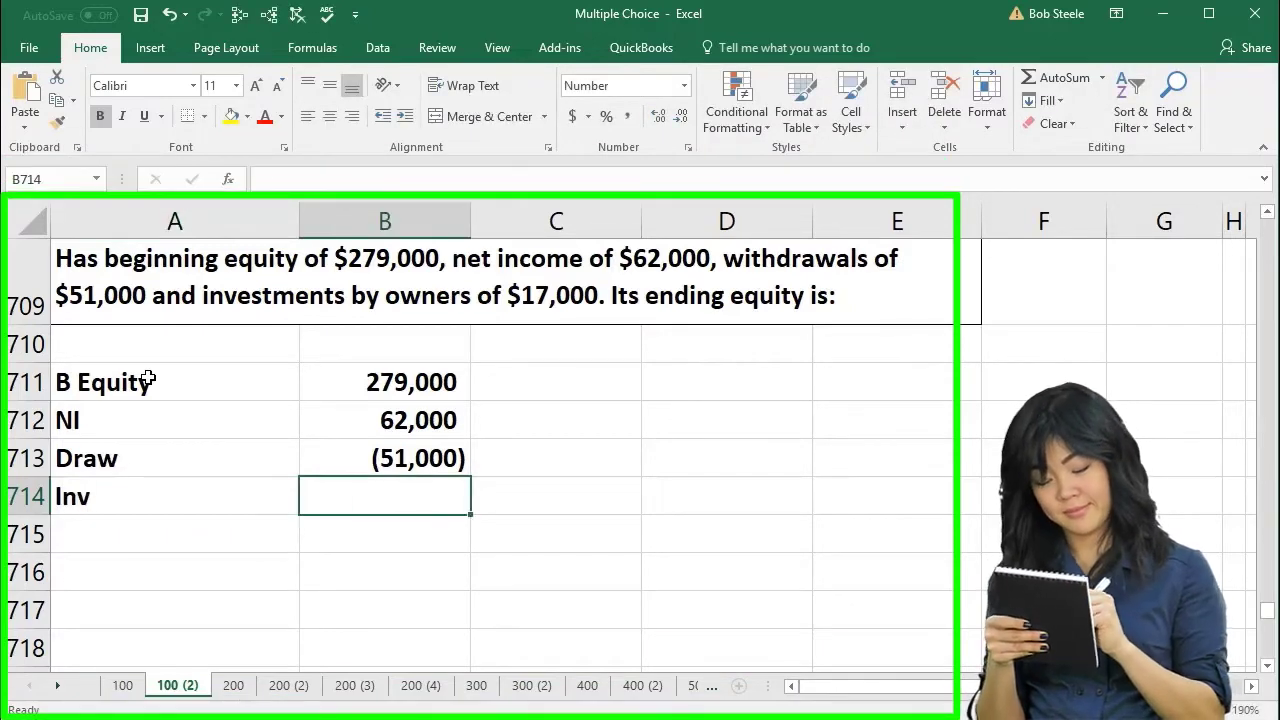
text(17000)
key(Return)
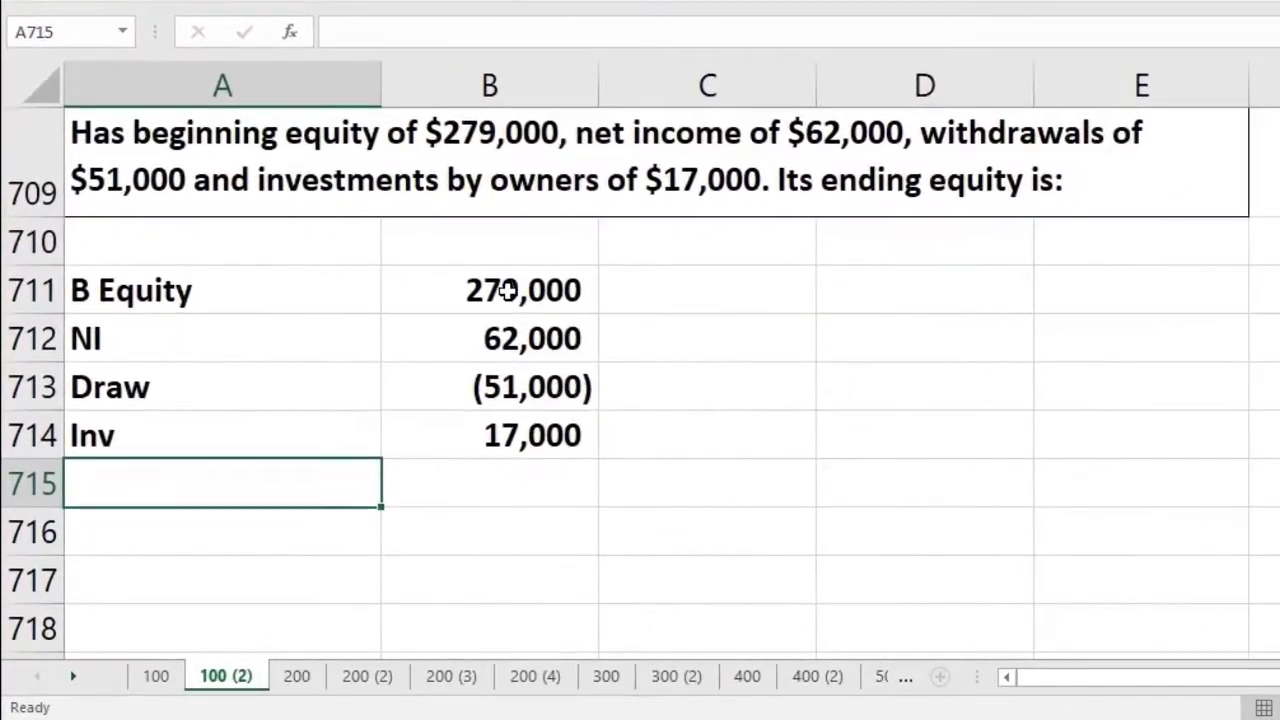
Add the label End Equity in A715 below the investment row.
click(446, 333)
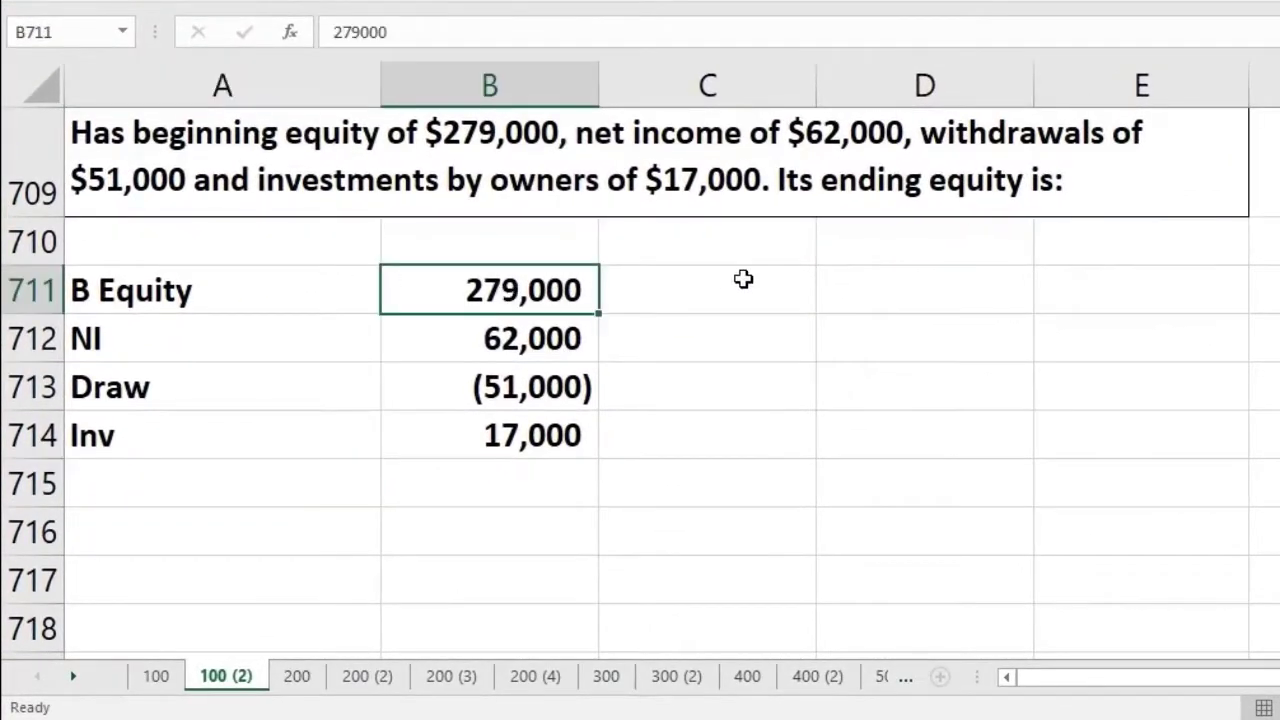
key(Down)
key(Down)
key(Down)
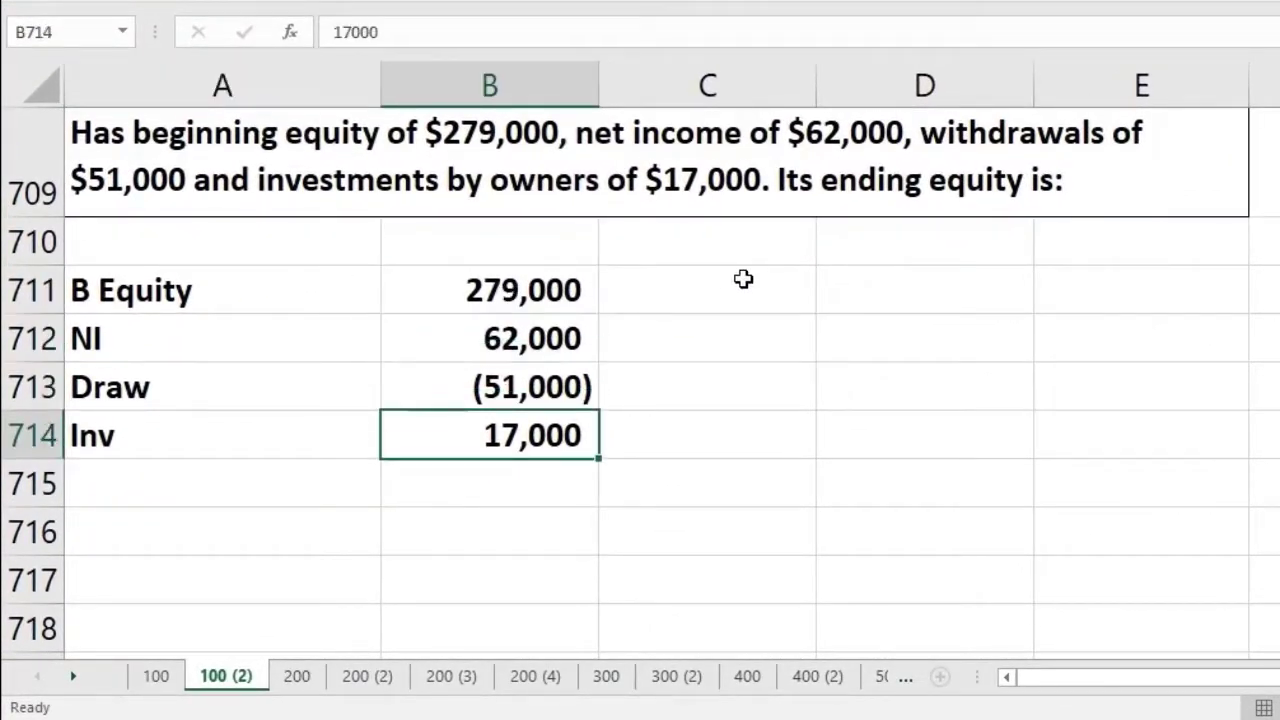
key(Down)
key(Left)
text(End E)
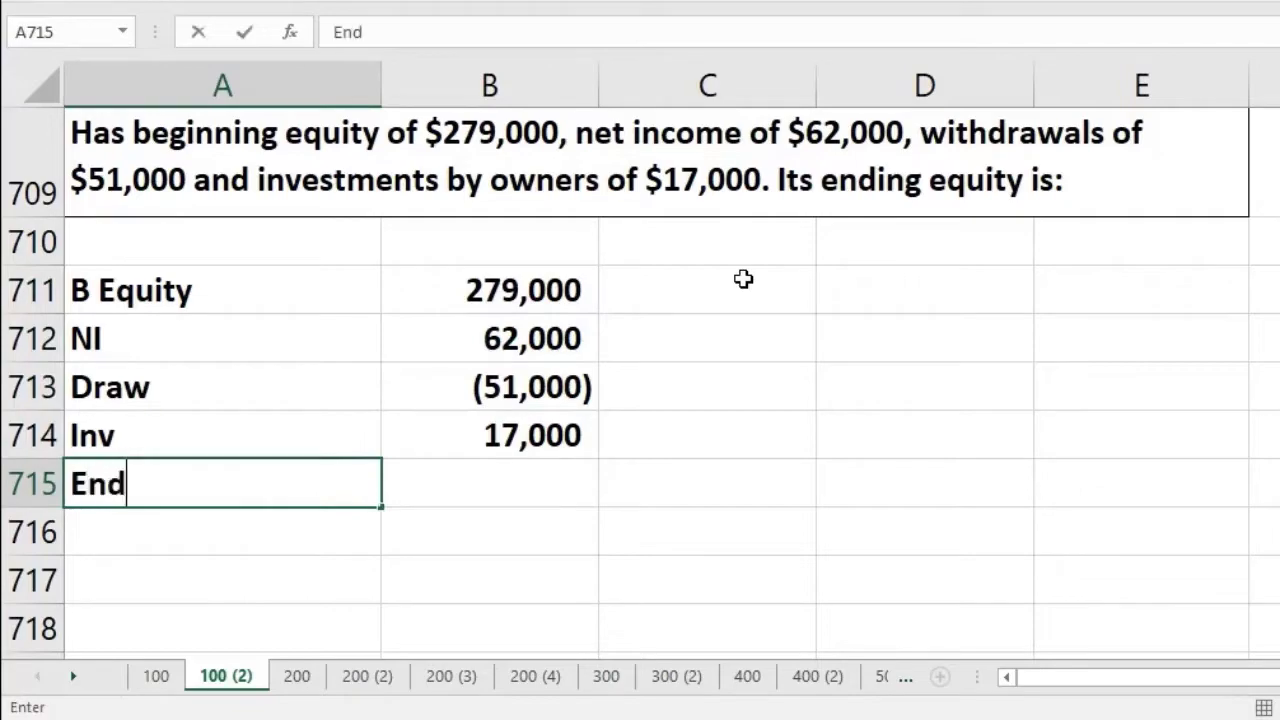
text(qui)
key(BackSpace)
text(uity)
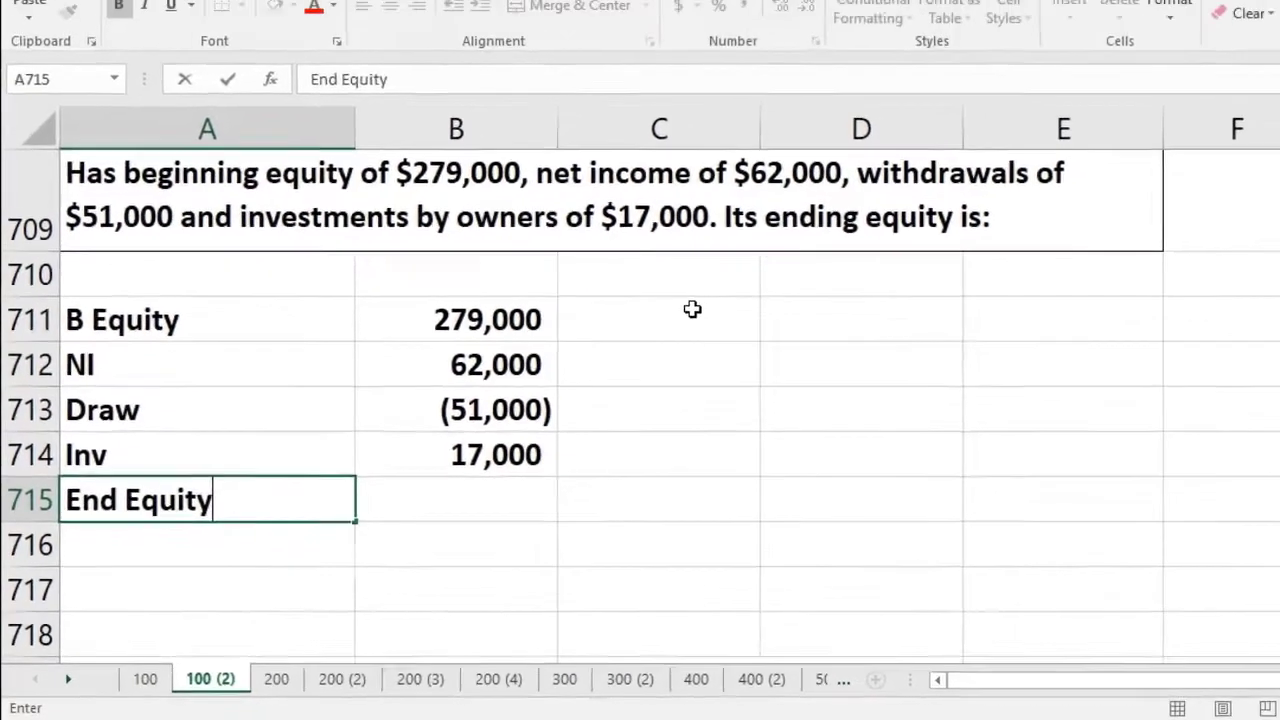
Calculate ending equity in B715 with a SUM formula over B711:B714.
key(Right)
text(=sum()
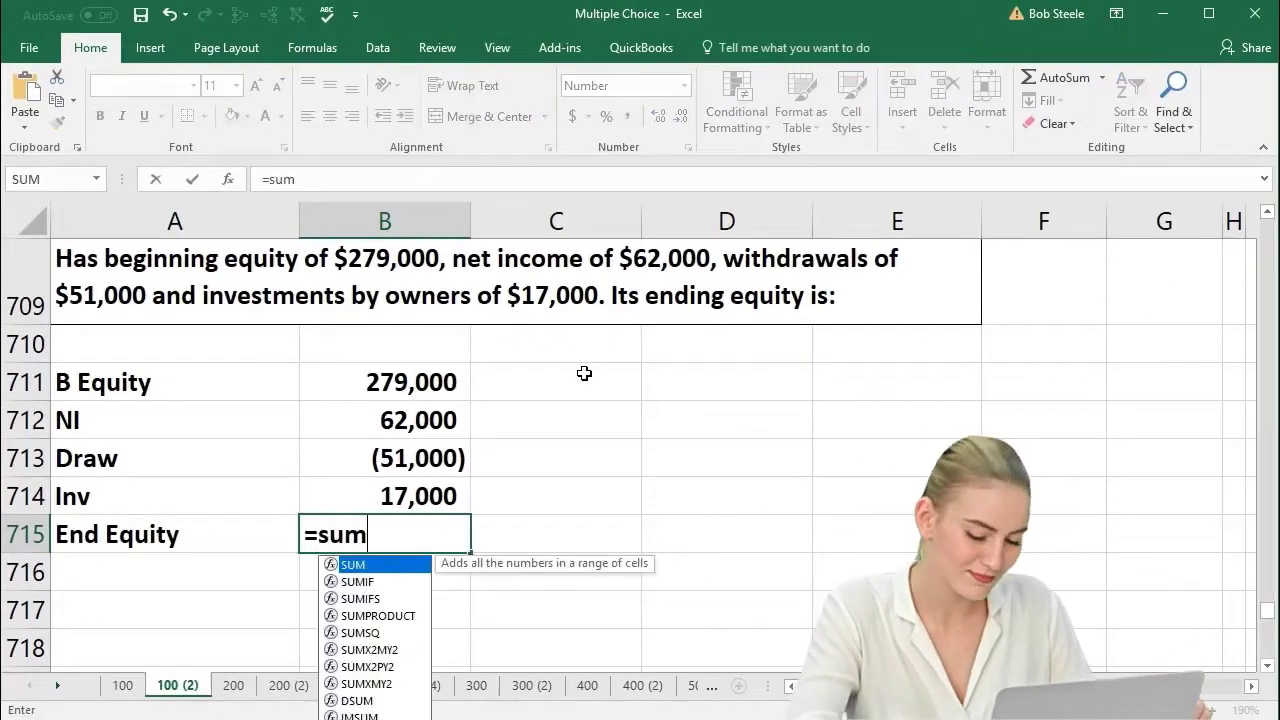
key(Up)
key(Up)
key(Up)
key(Up)
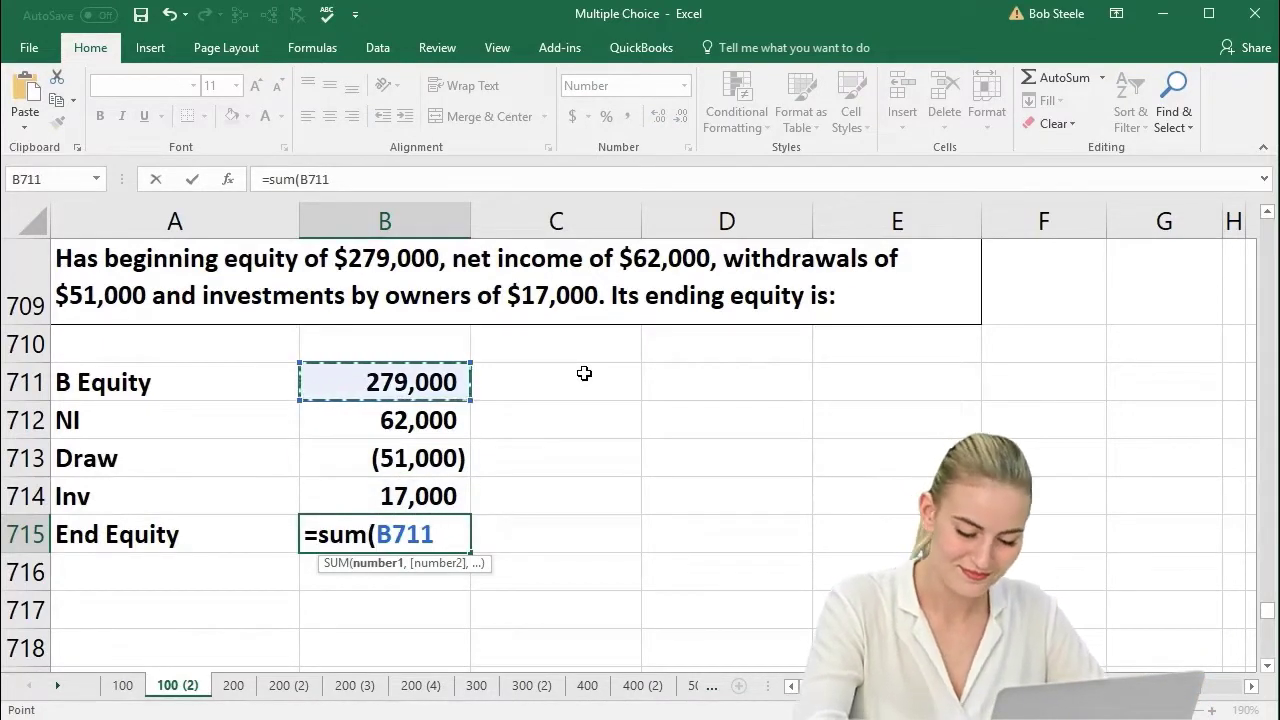
key(shift+Down)
key(shift+Down)
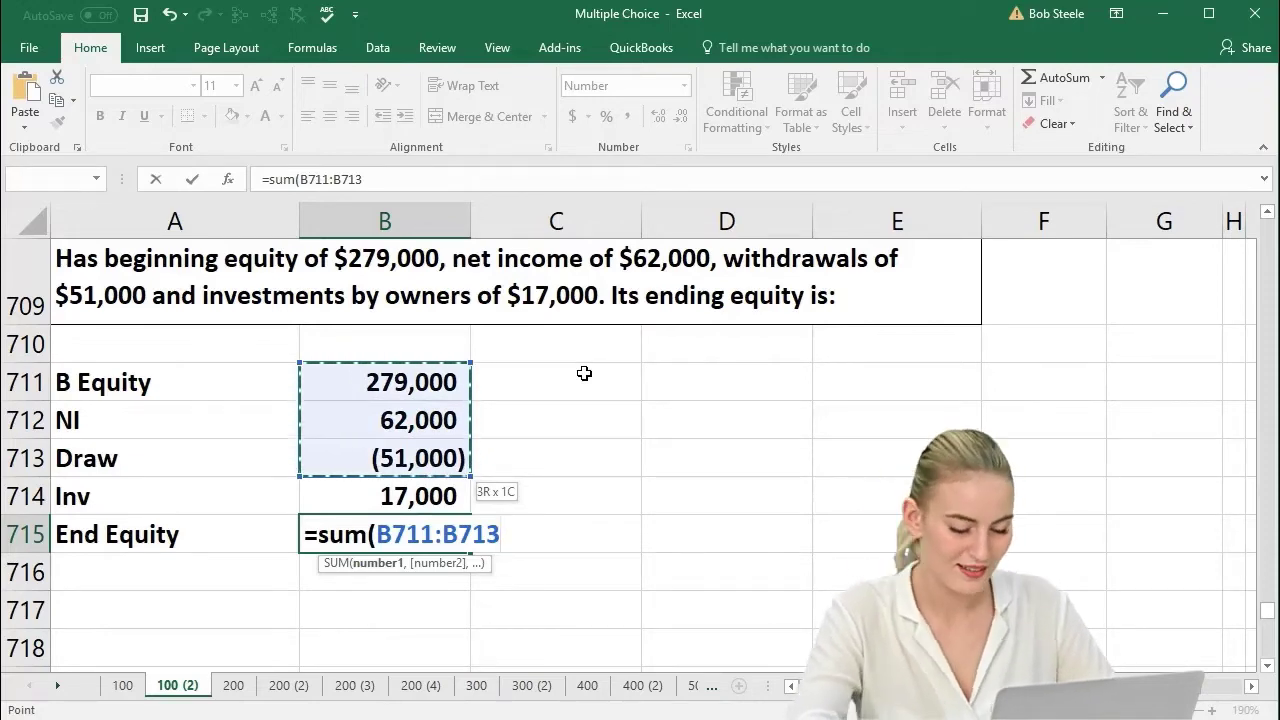
key(shift+Down)
key(Return)
key(Left)
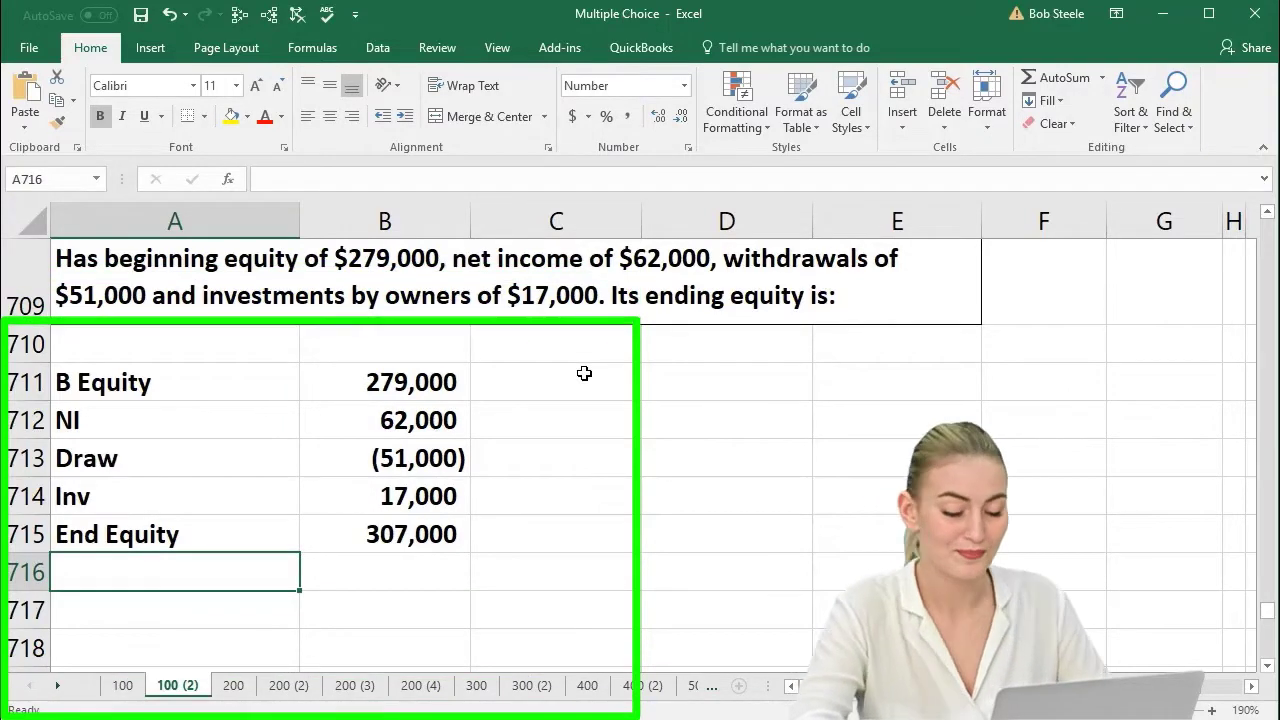
Review the ending equity calculation in rows 711 to 715, including beginning equity, net income, draw and investment.
click(266, 385)
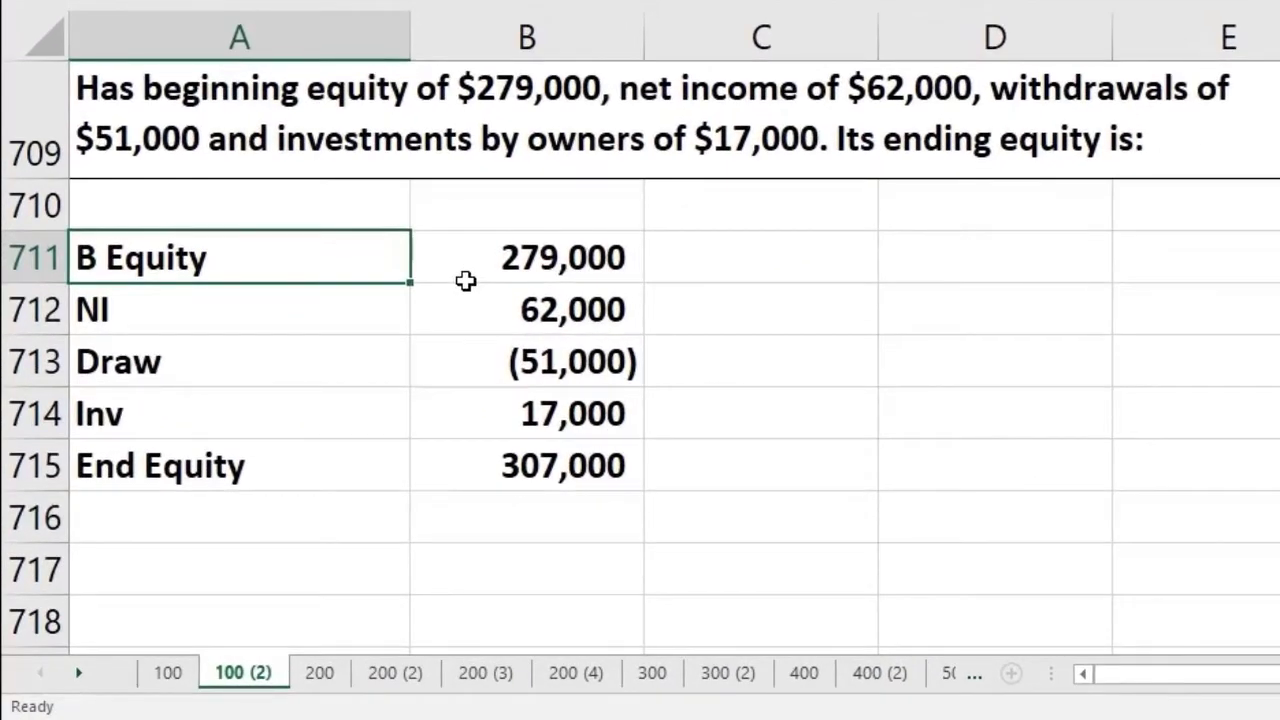
key(Down)
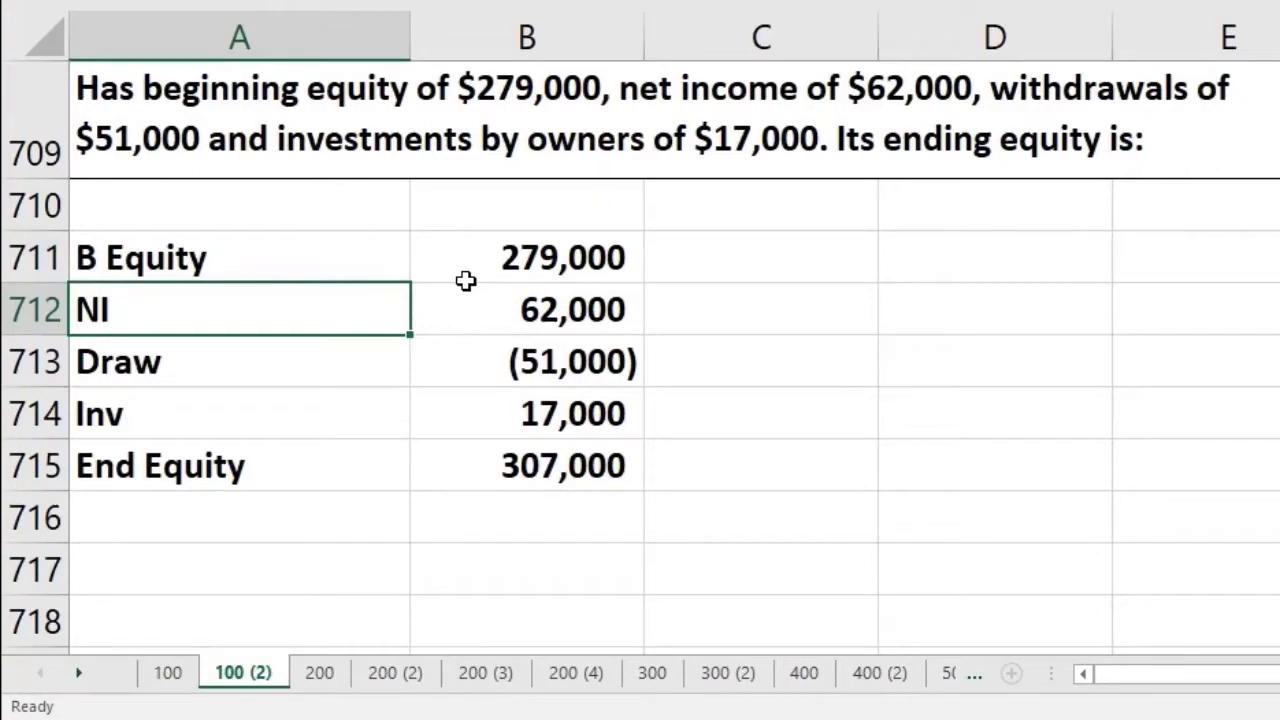
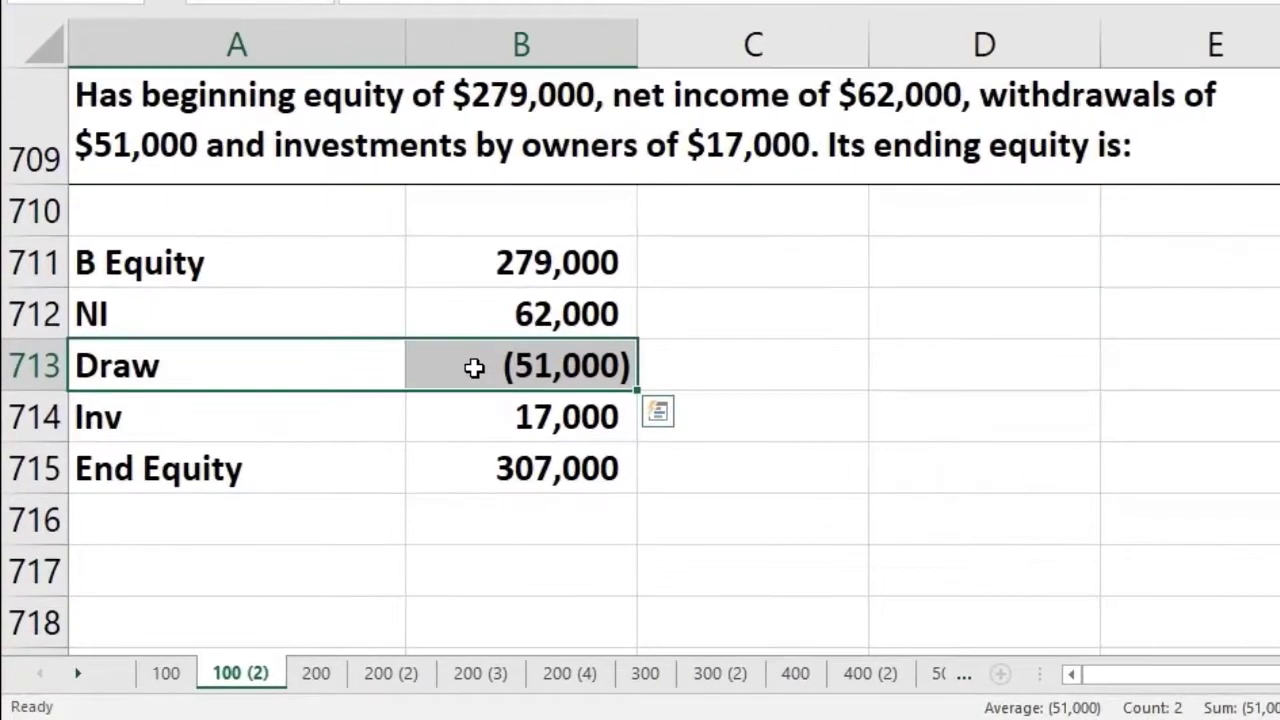
drag(346, 421, 447, 428)
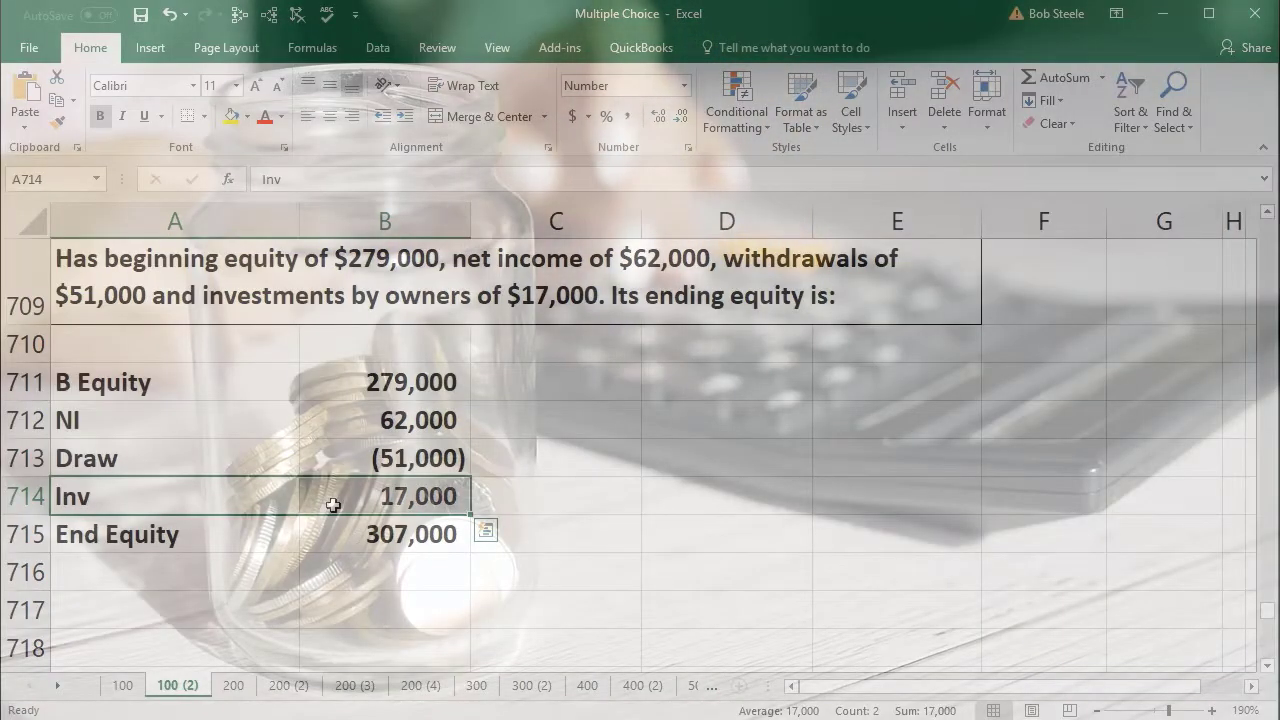
click(359, 419)
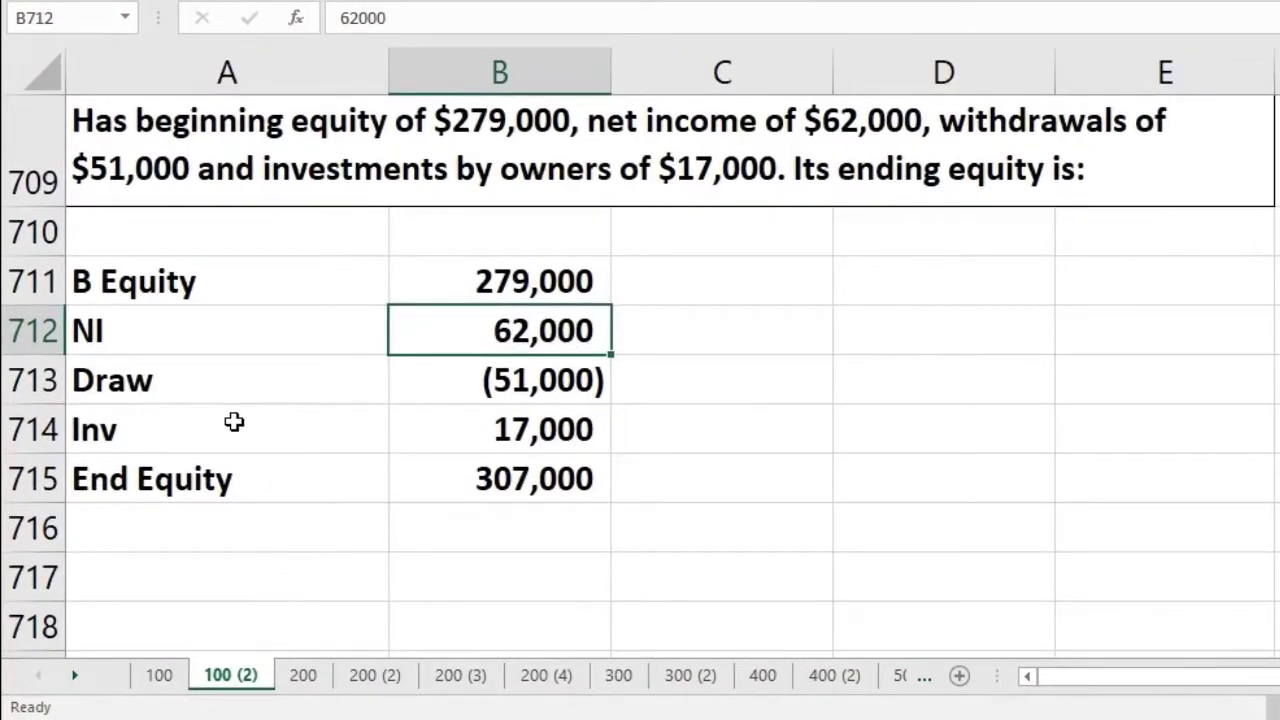
click(231, 384)
click(223, 437)
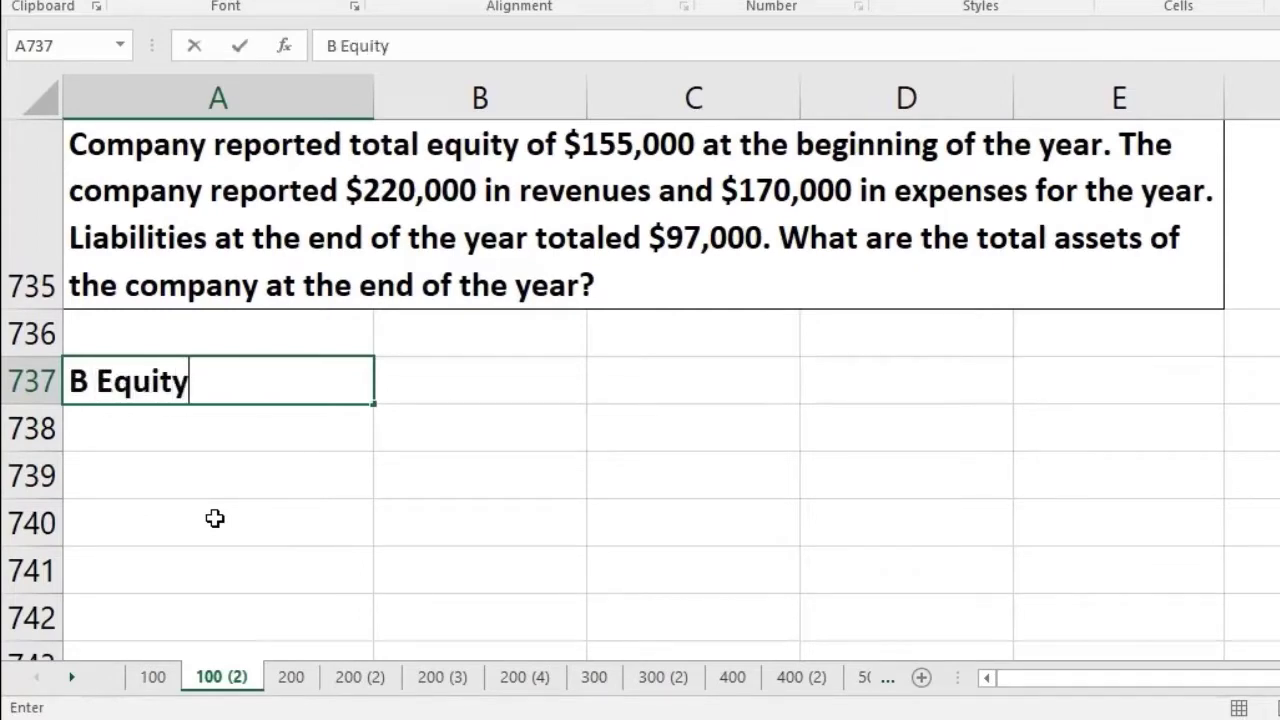
Below the year-end total assets question, enter the label B Equity in A737 and 155,000 in B737.
key(Tab)
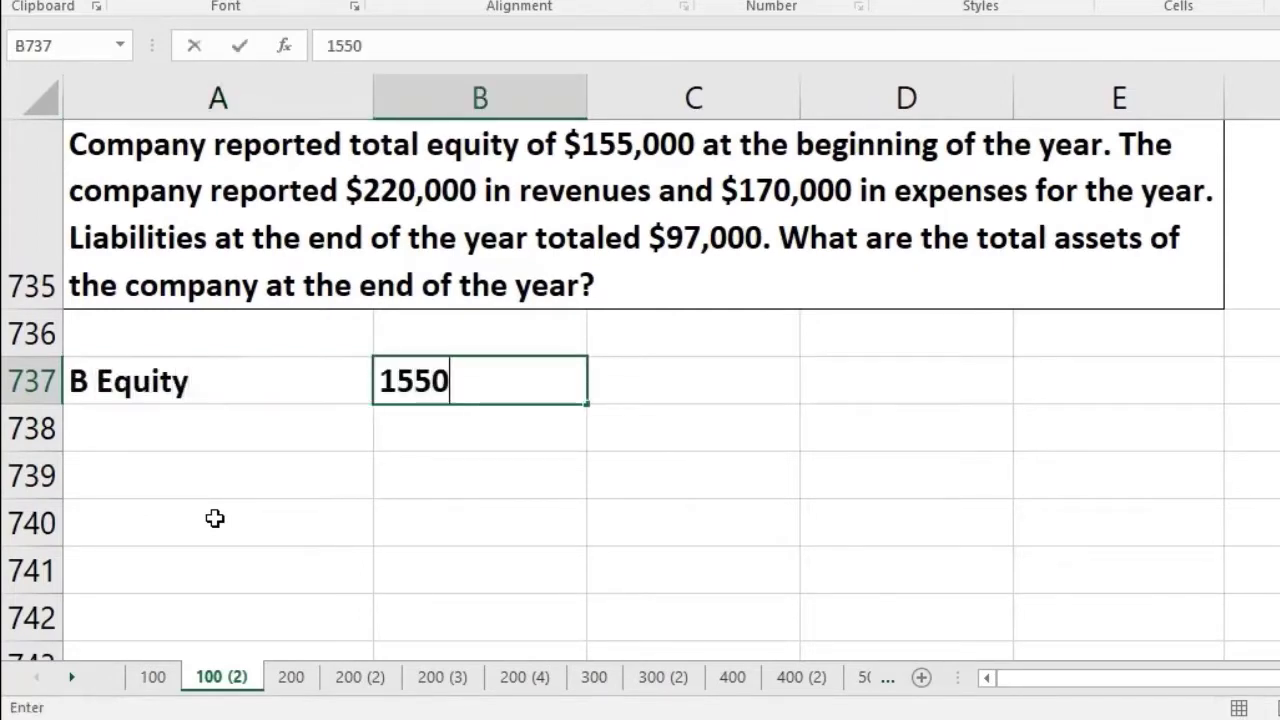
key(Return)
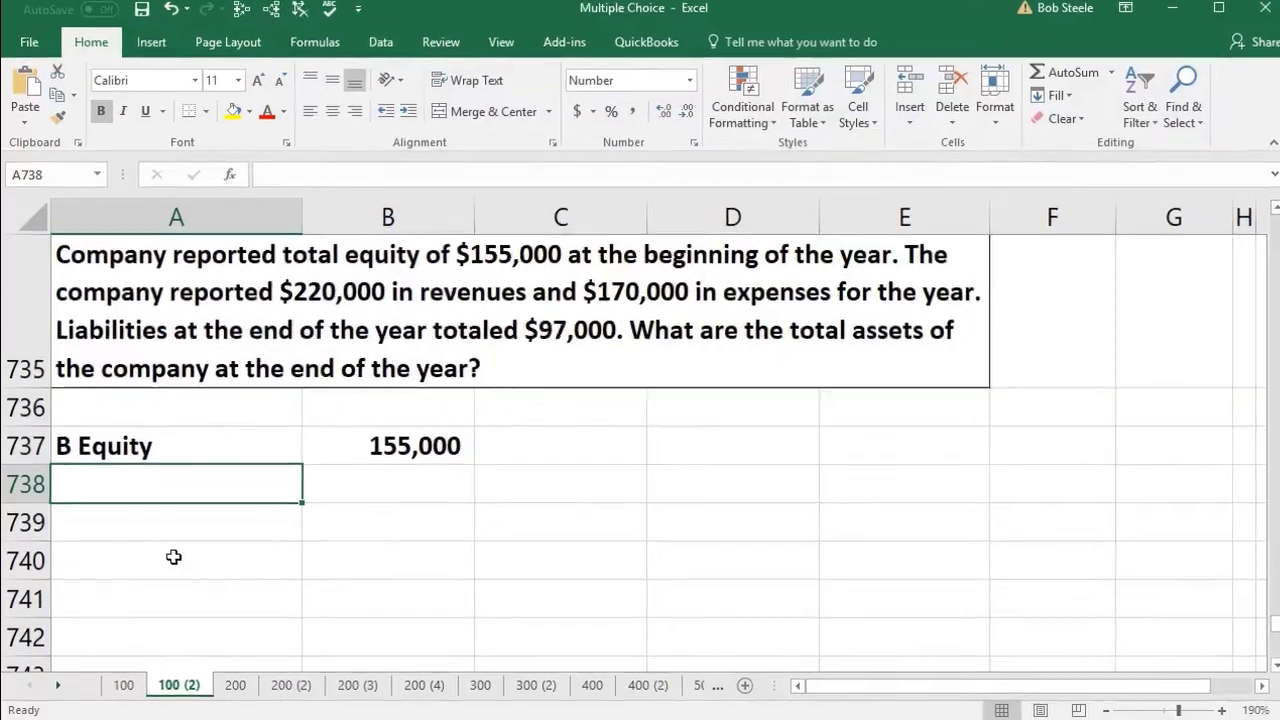
key(Right)
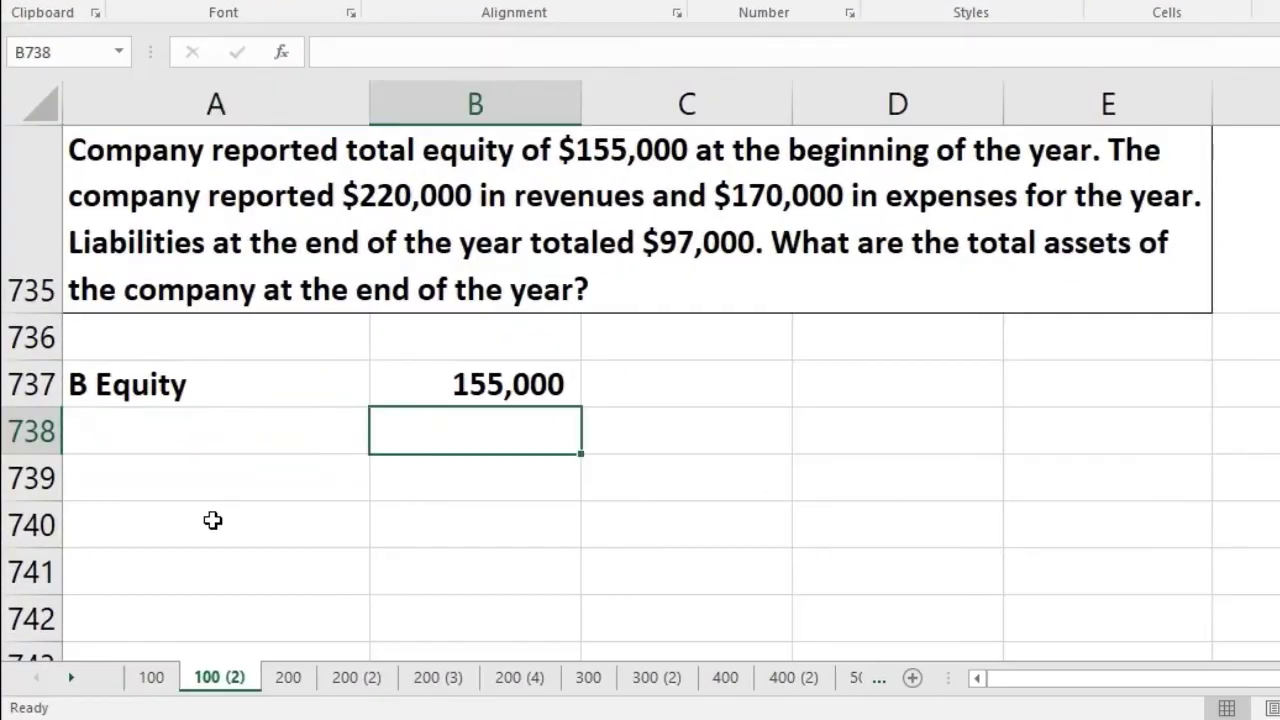
Enter the label Reve in A738 and the revenues of 220,000 in B738.
key(Left)
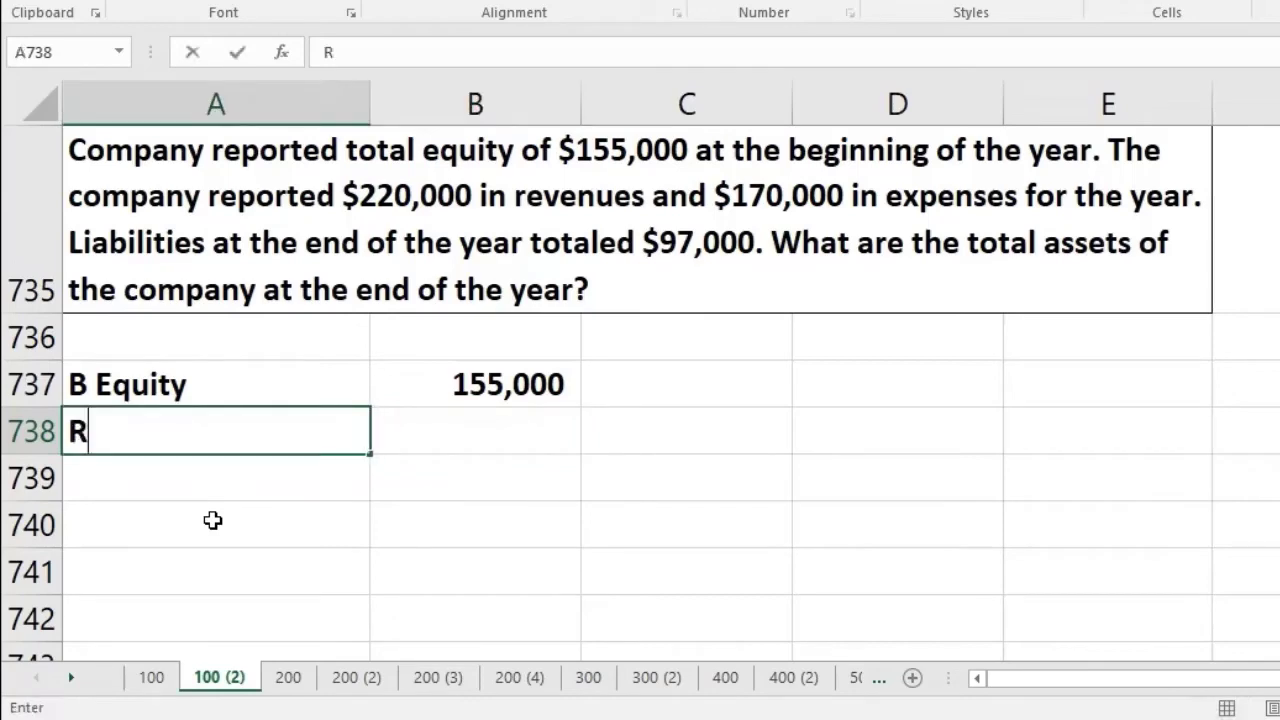
key(Tab)
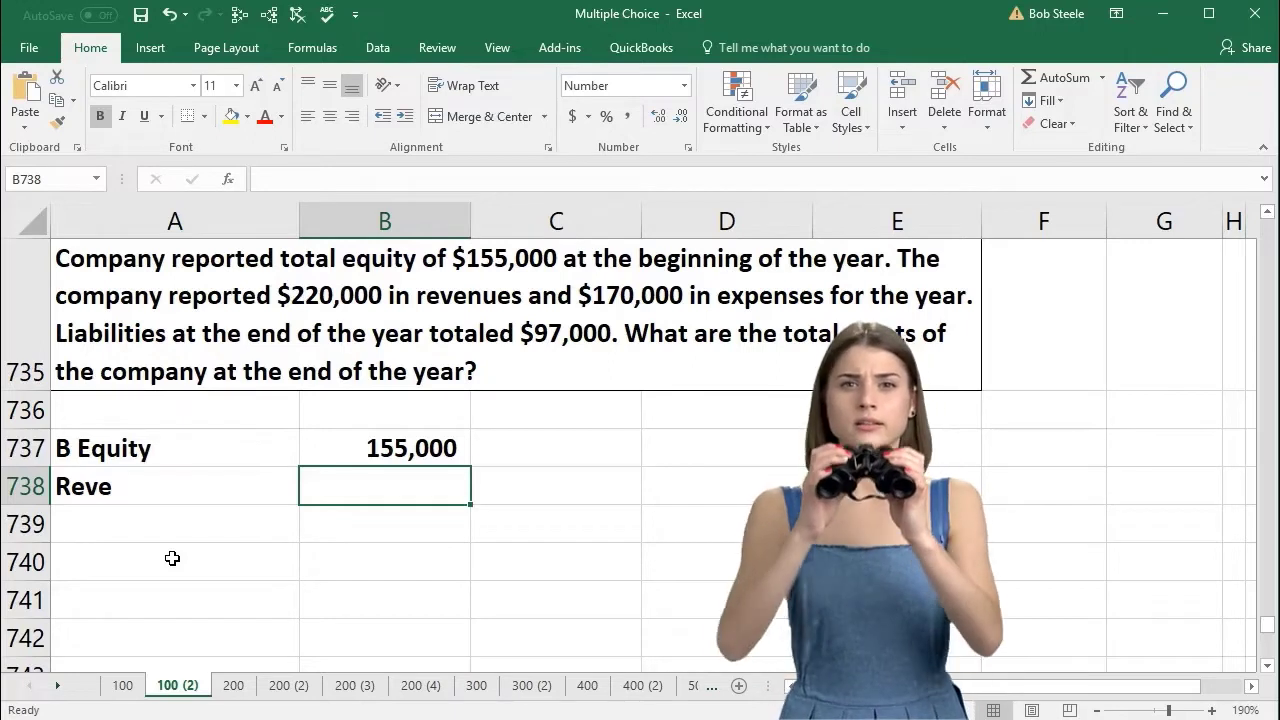
click(341, 453)
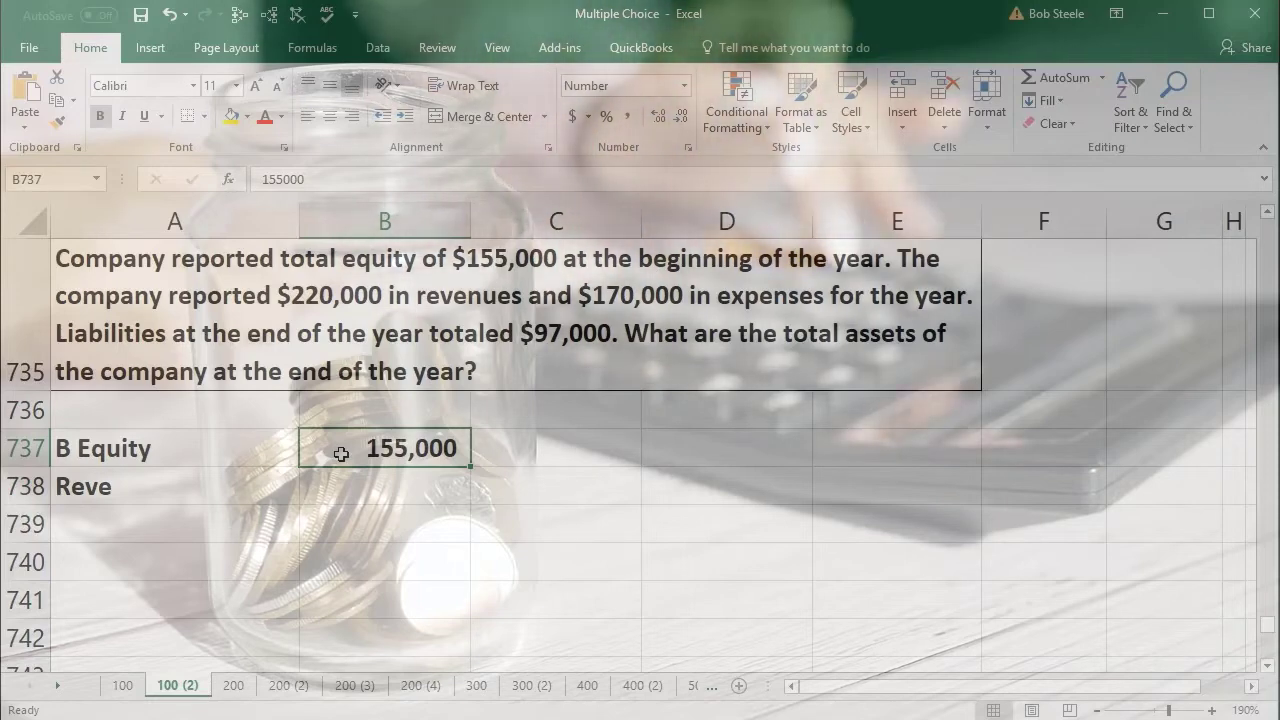
key(Return)
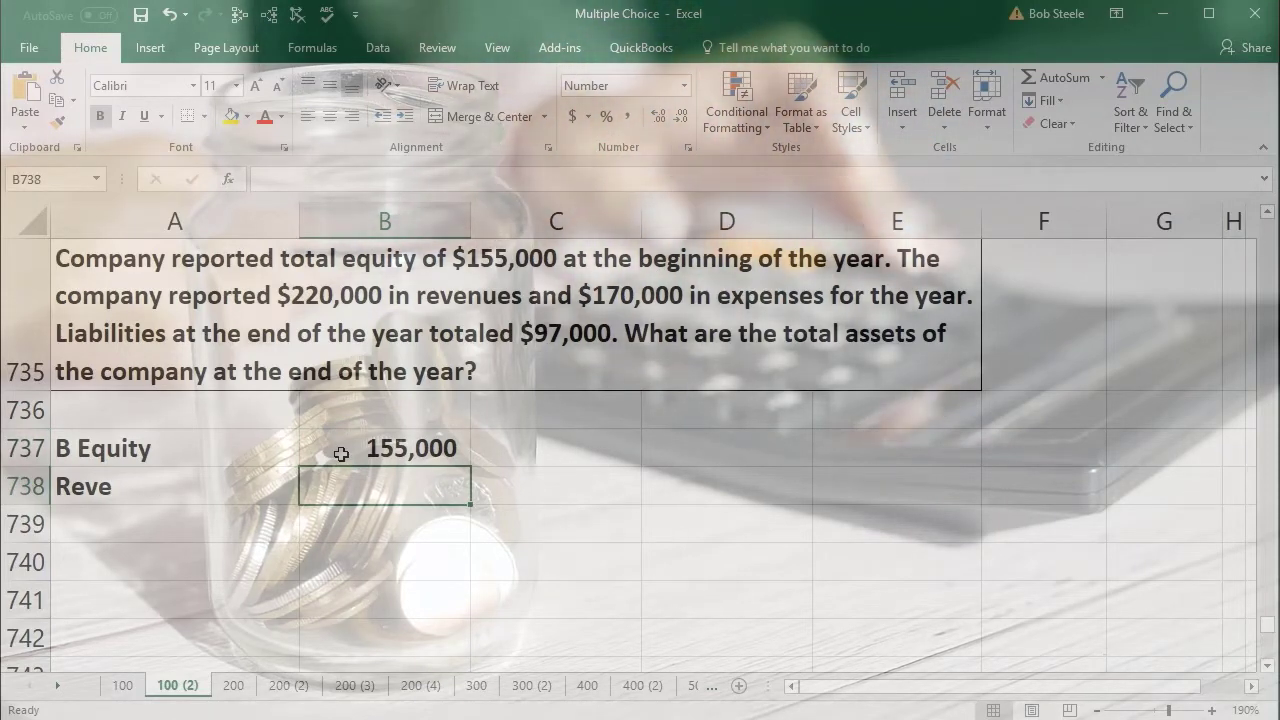
text(220,000)
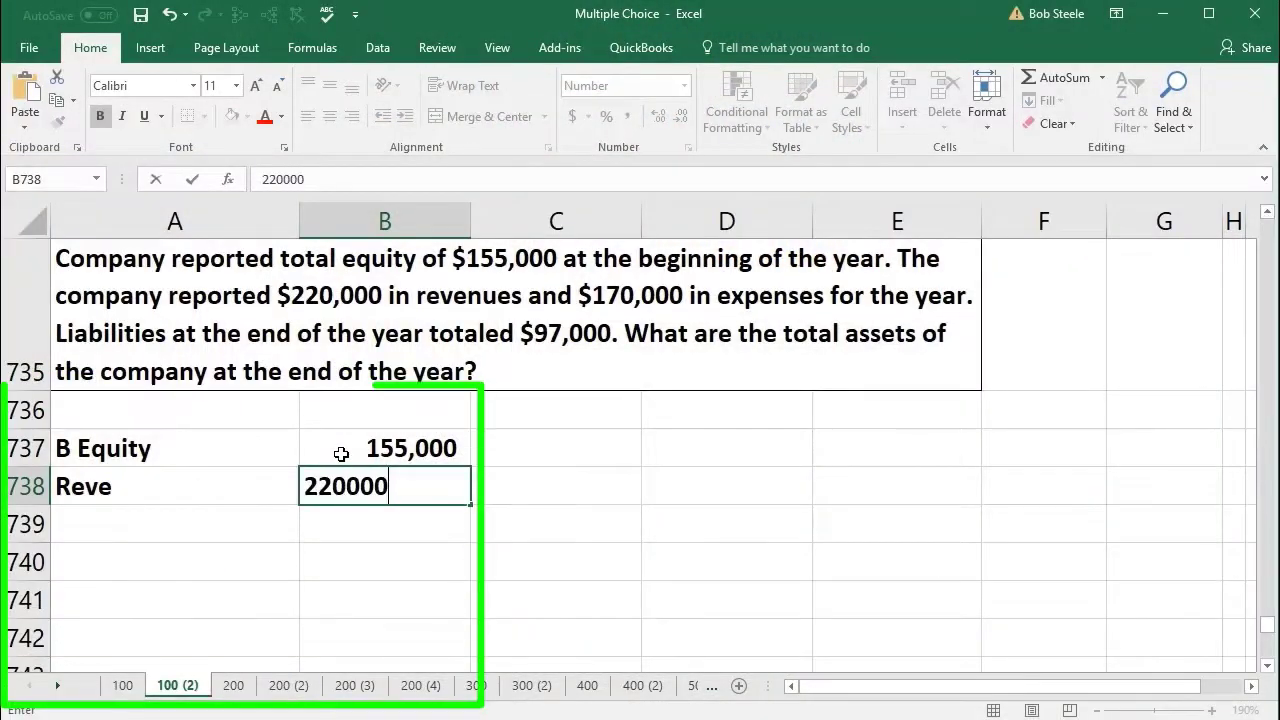
key(Return)
Enter the label Exc in A739 and the expenses as -170,000 in B739.
key(Left)
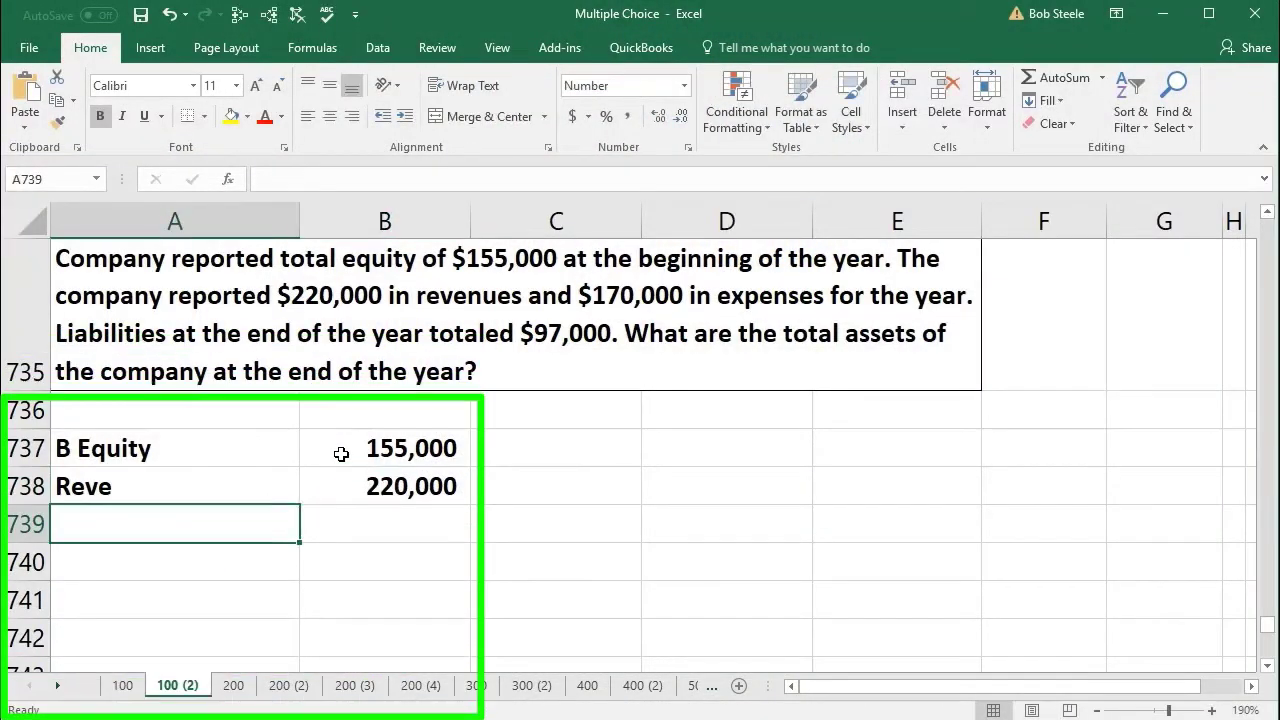
text(Exc)
key(Tab)
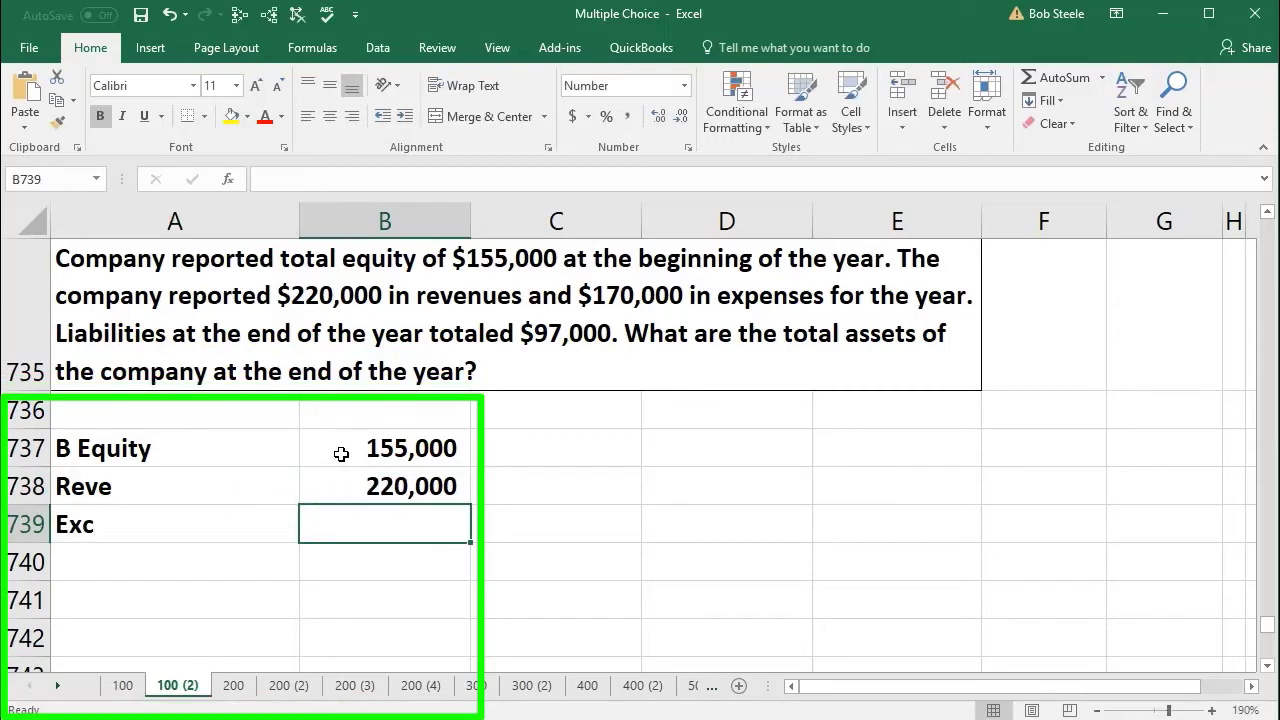
text(-170000)
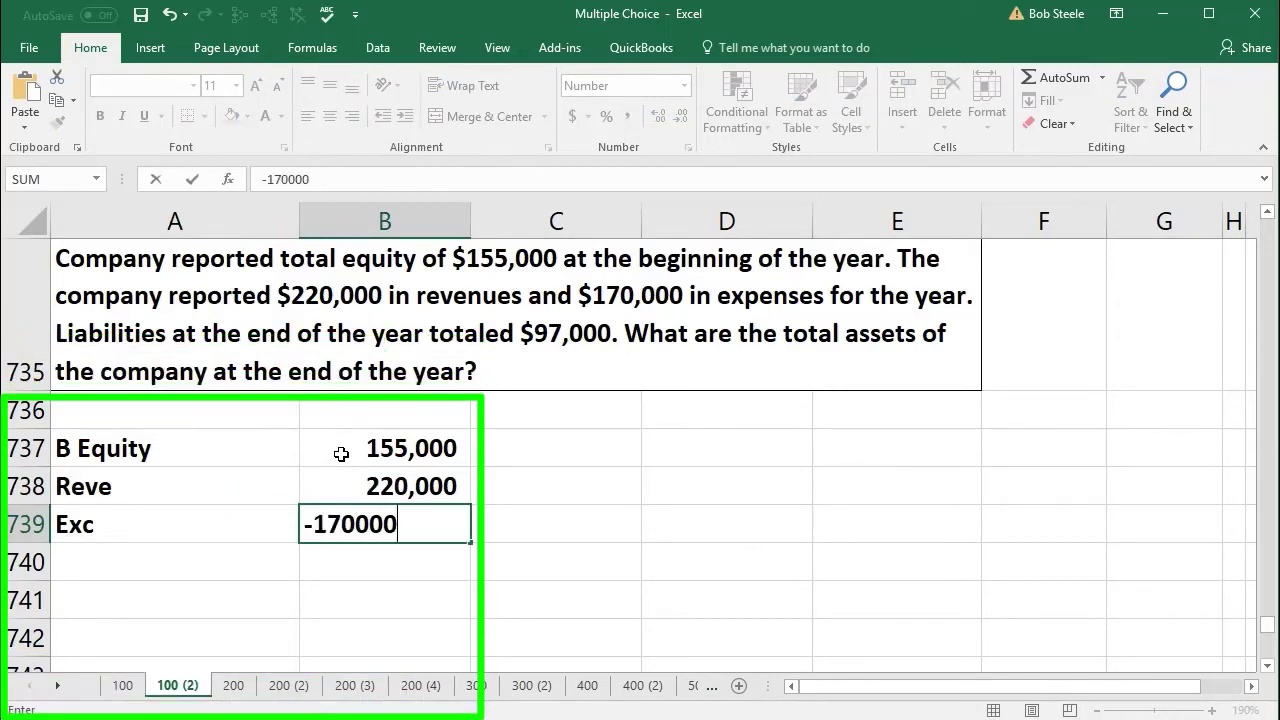
key(Return)
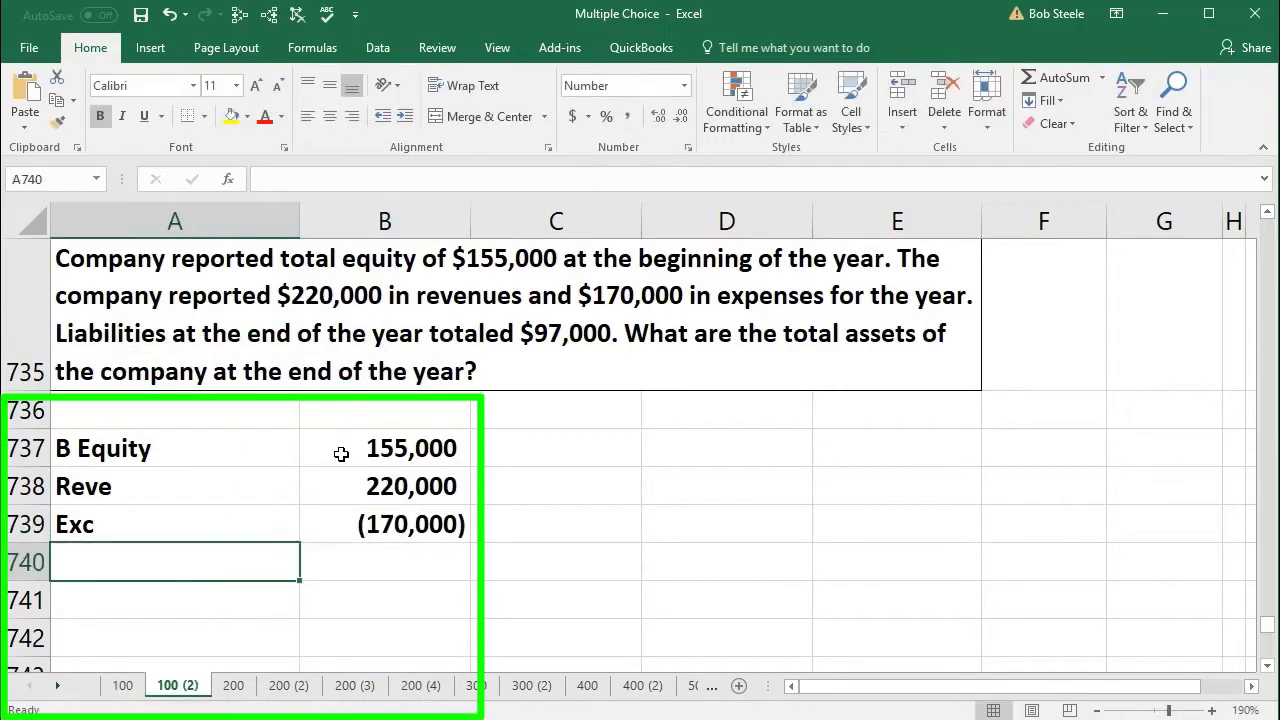
In C739, calculate net income by summing the revenue and expense amounts in B738:B739.
key(Right)
key(Right)
key(Up)
text(+sum()
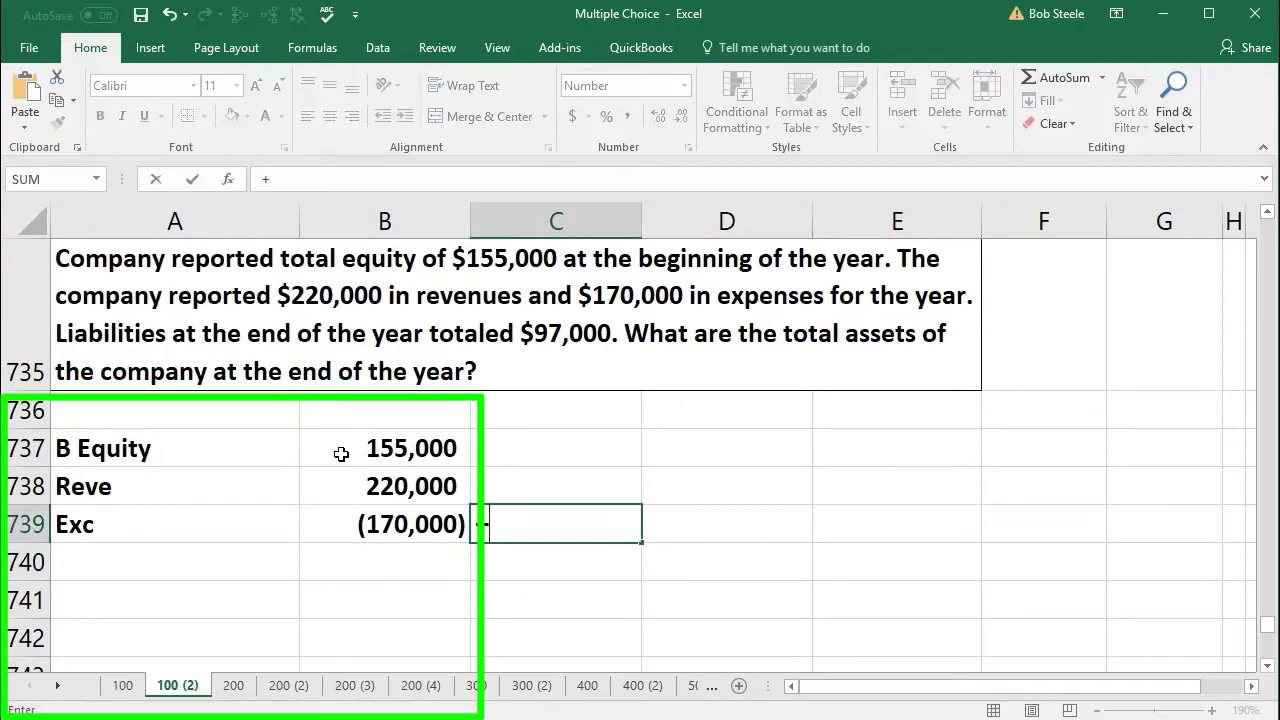
key(Up)
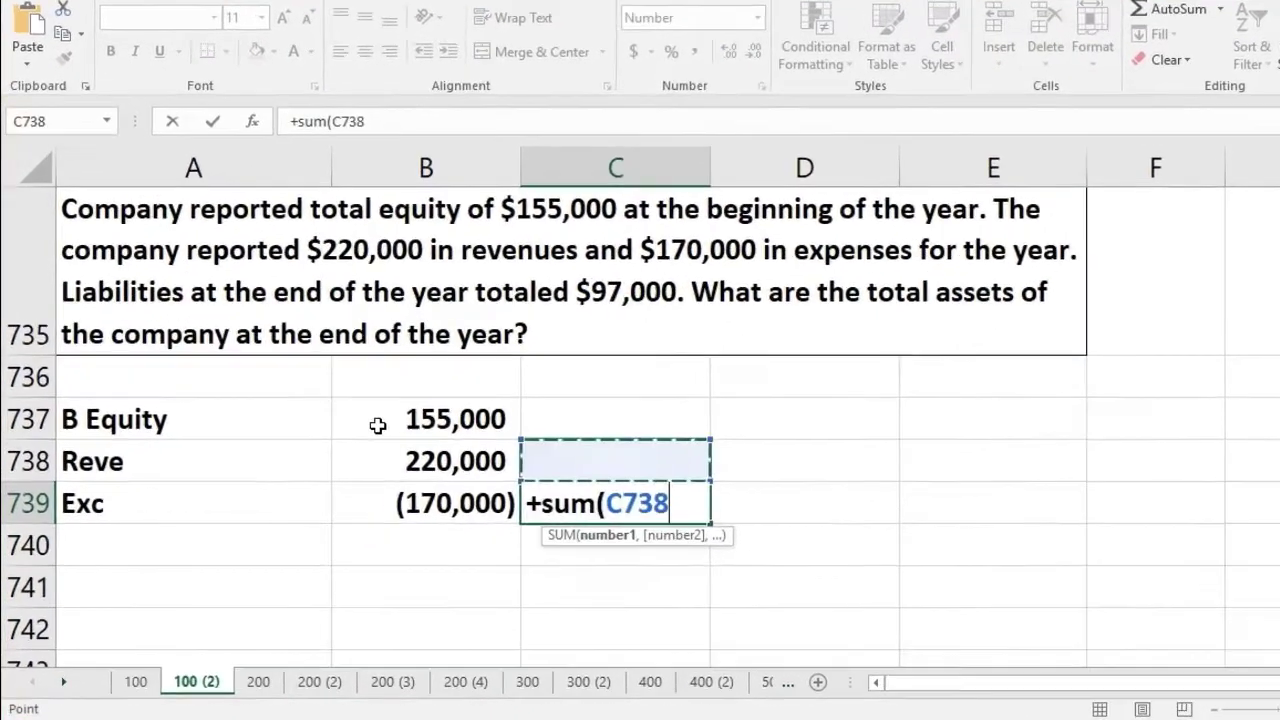
key(Left)
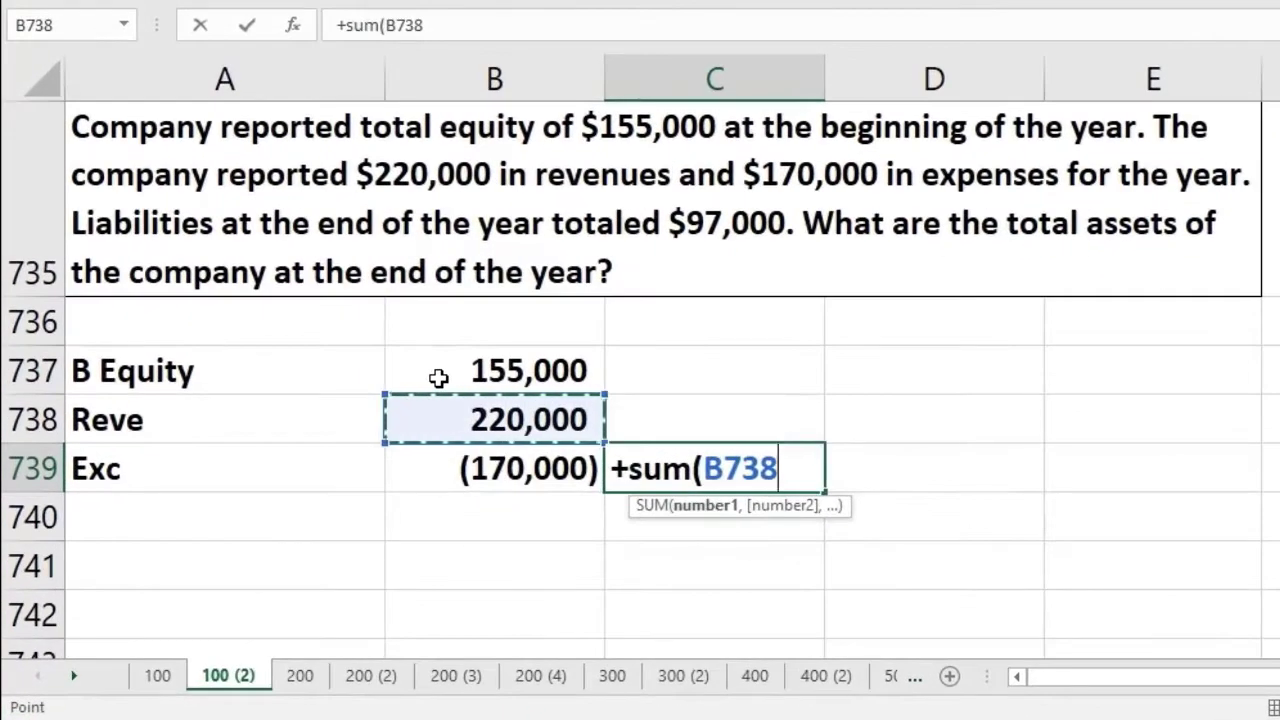
key(shift+Down)
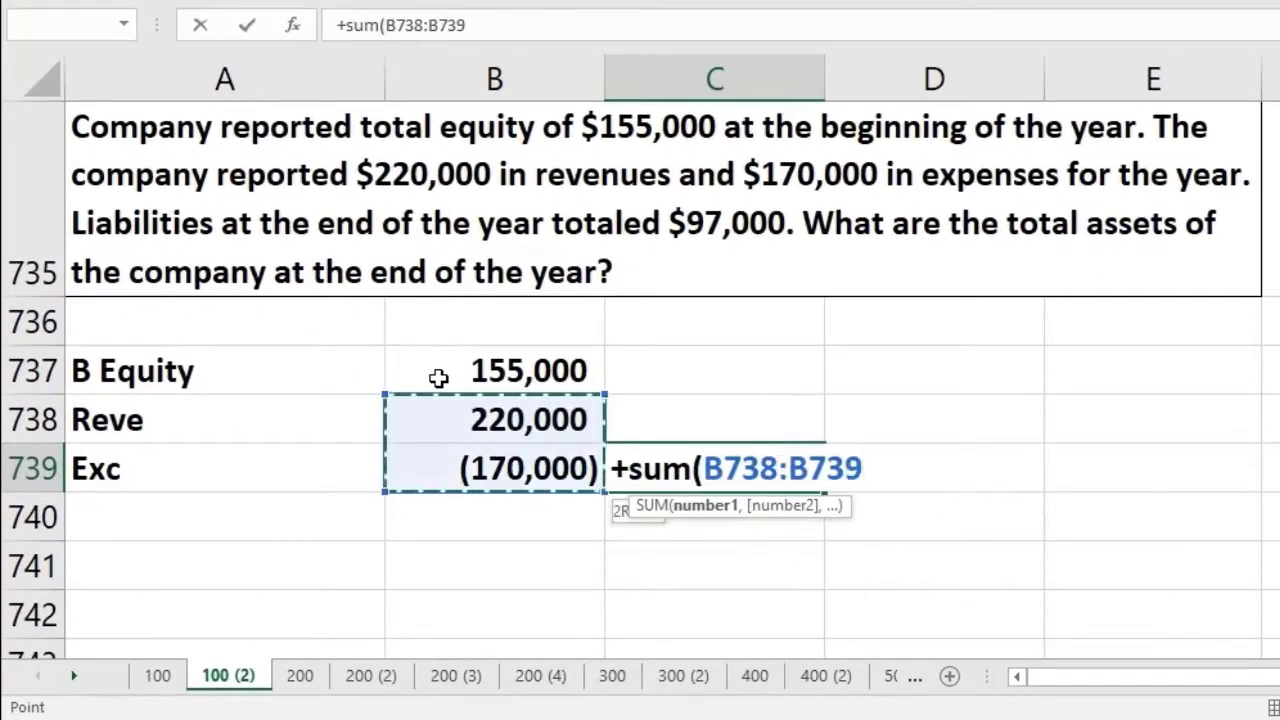
key(Return)
key(Up)
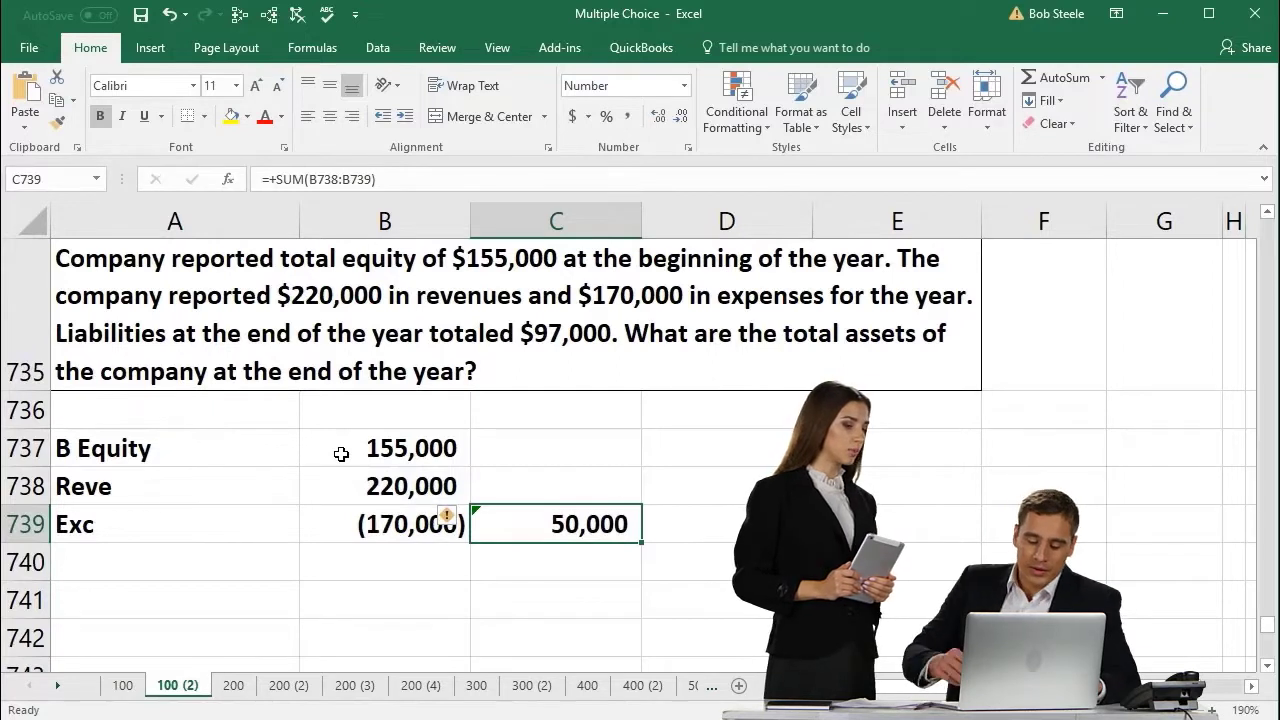
Correct the expense label in A739 to Exp.
key(Left)
key(Up)
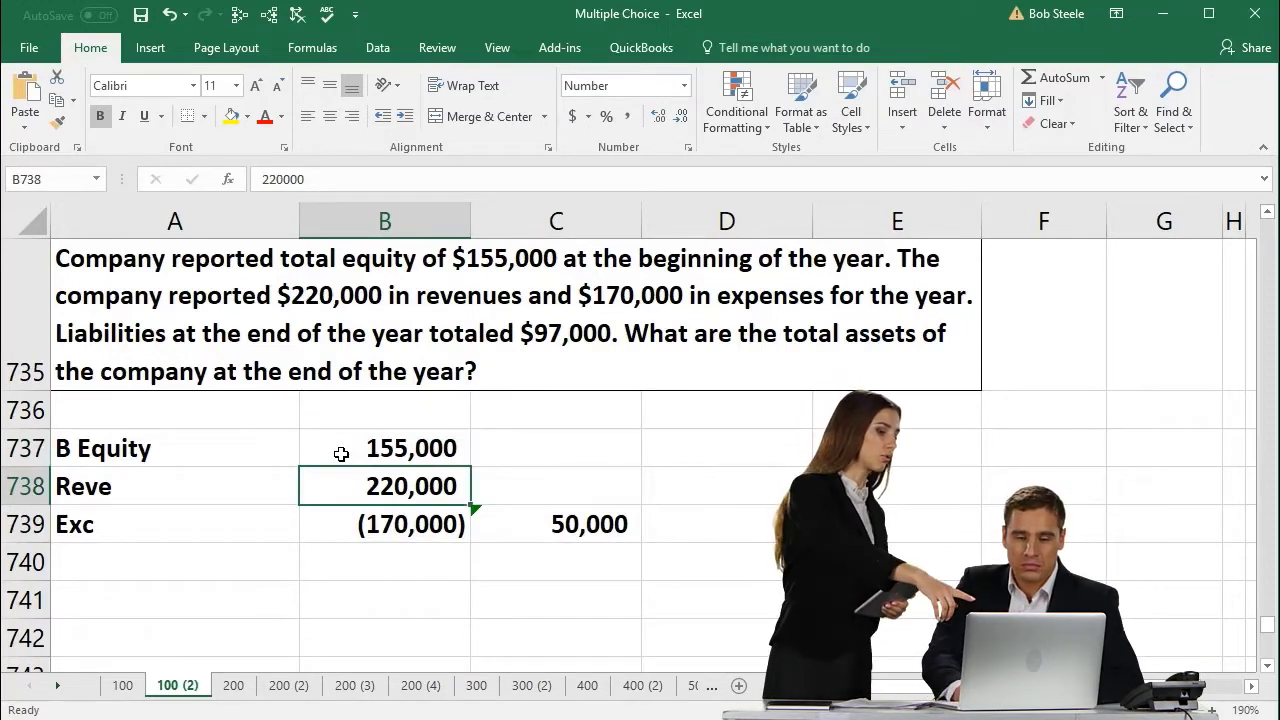
key(Down)
double_click(177, 531)
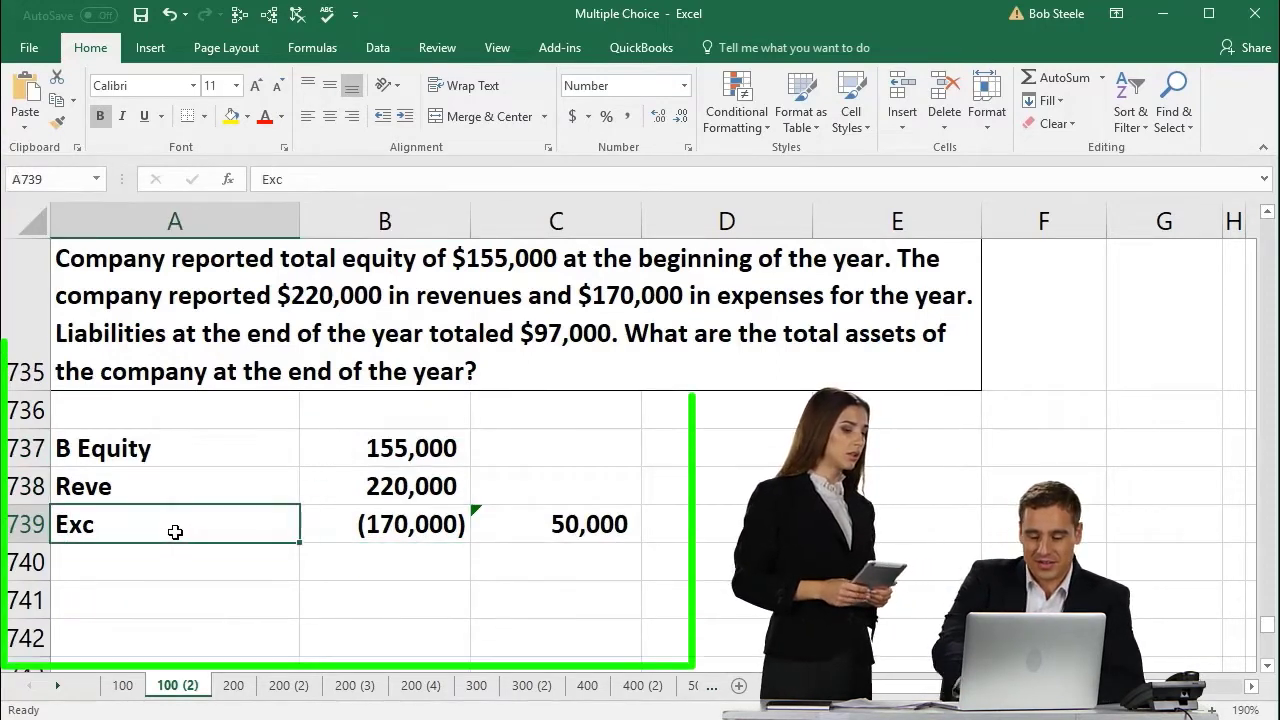
key(BackSpace)
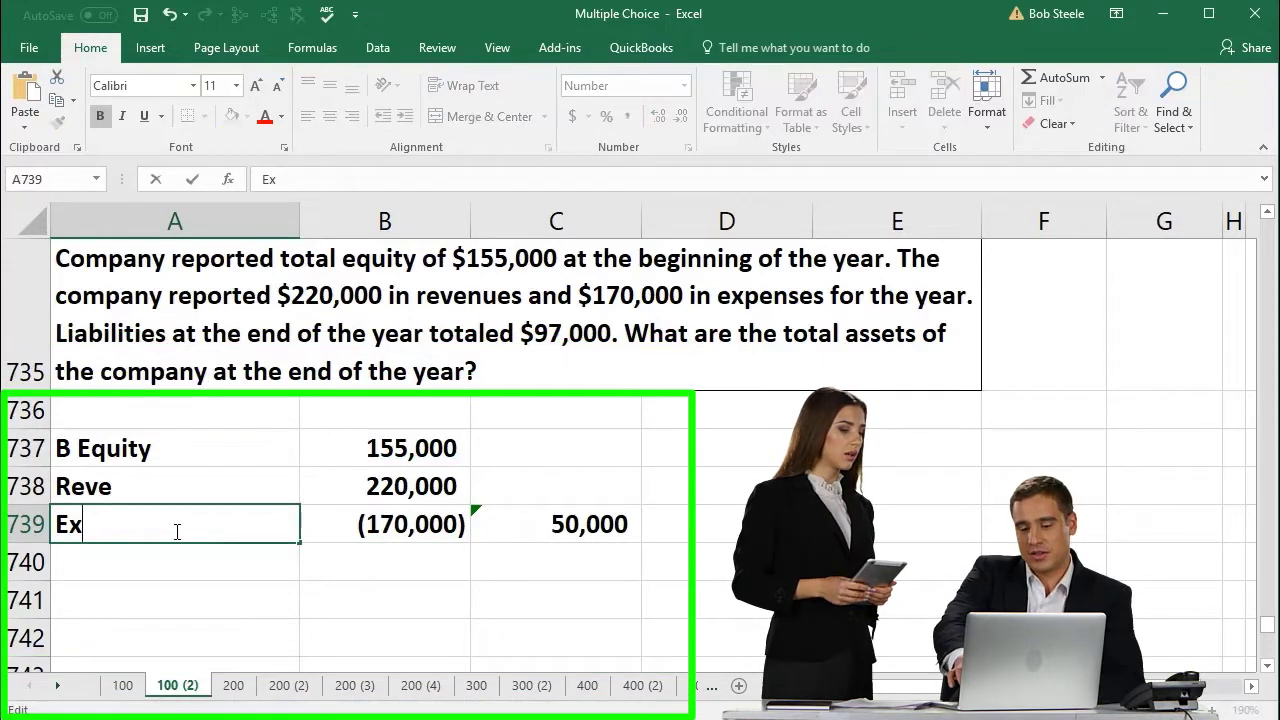
text(p)
key(Return)
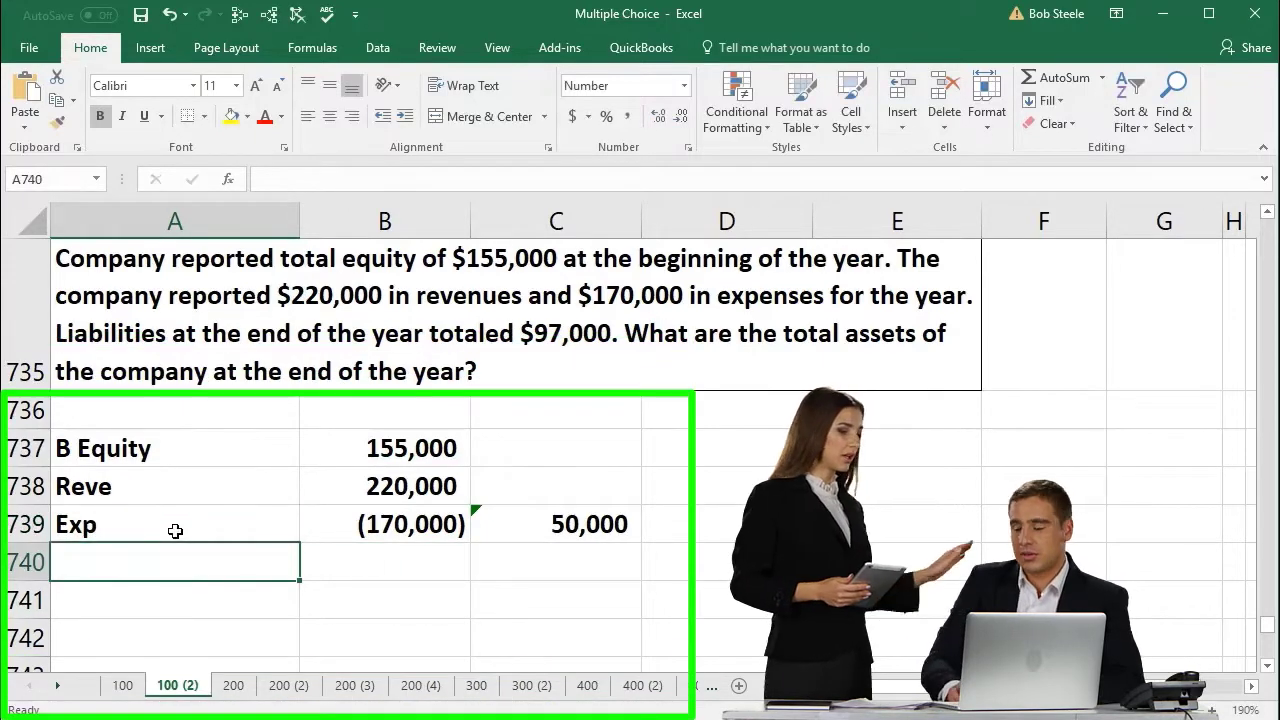
Enter the label End in A740 and calculate ending equity in B740 as the sum of B737:B739.
key(Right)
key(Left)
text(End)
key(Right)
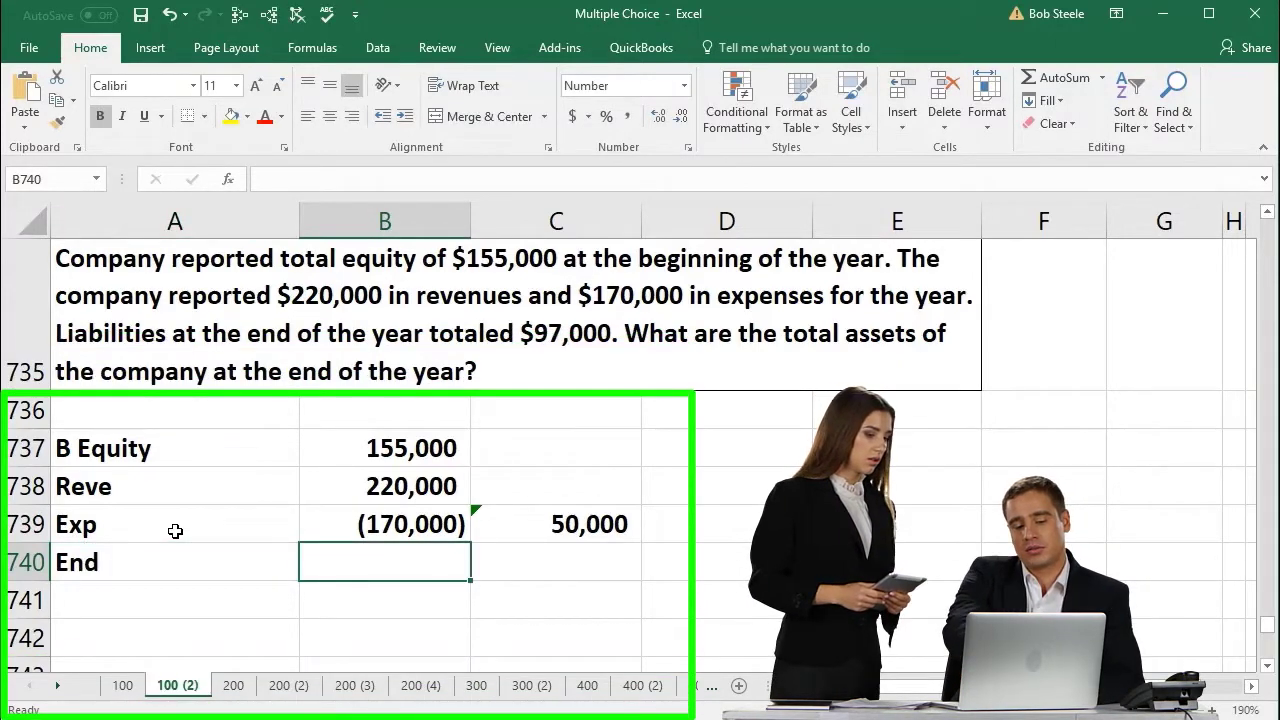
text(=)
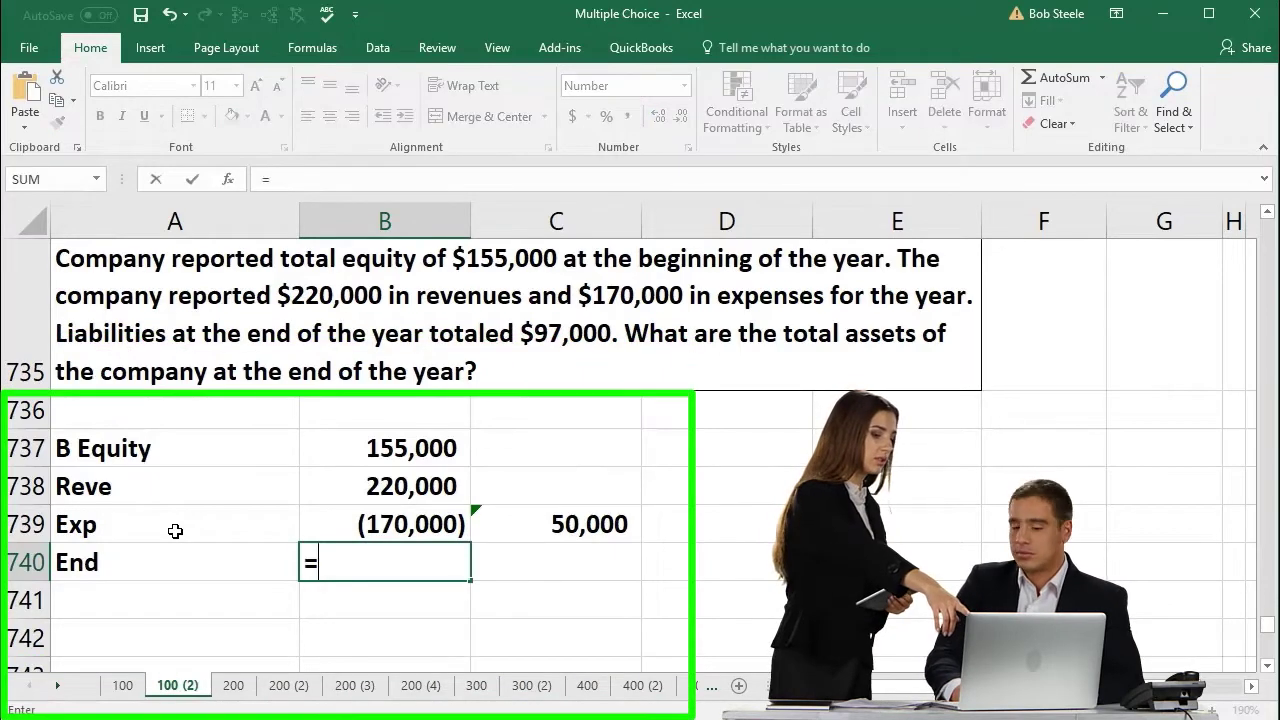
text(sum()
key(Up)
key(Up)
key(Up)
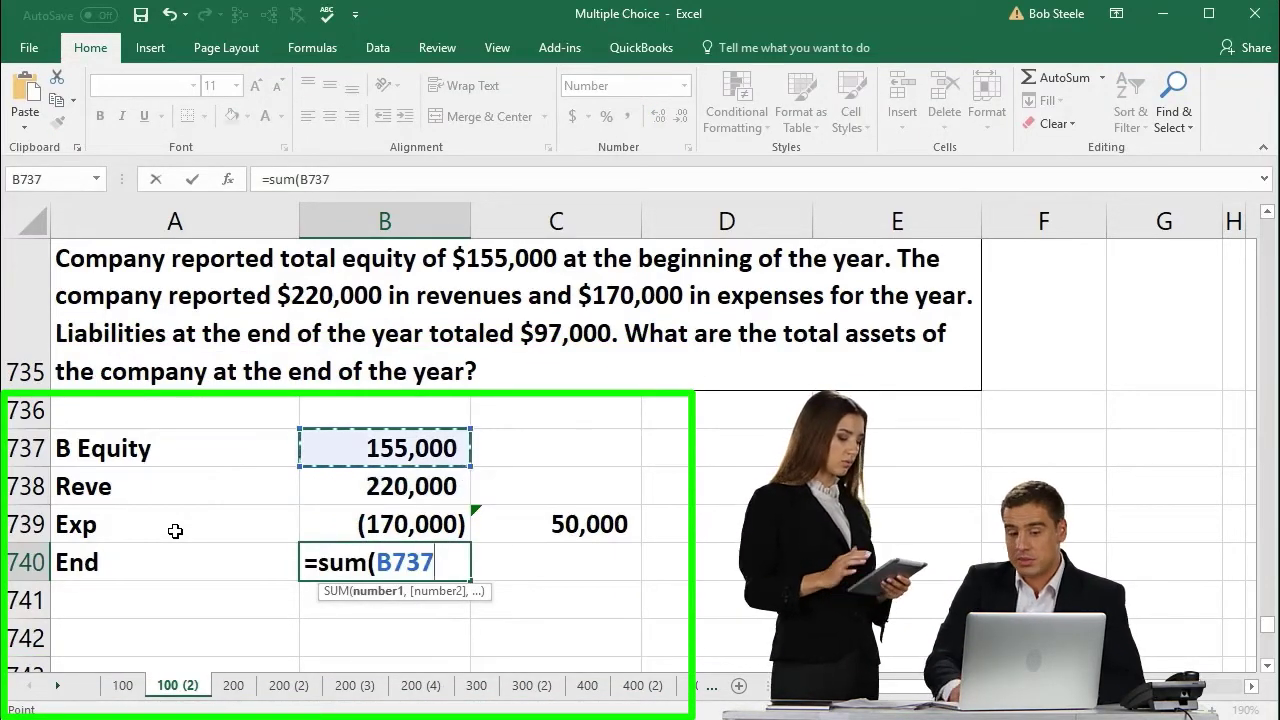
key(shift+Down)
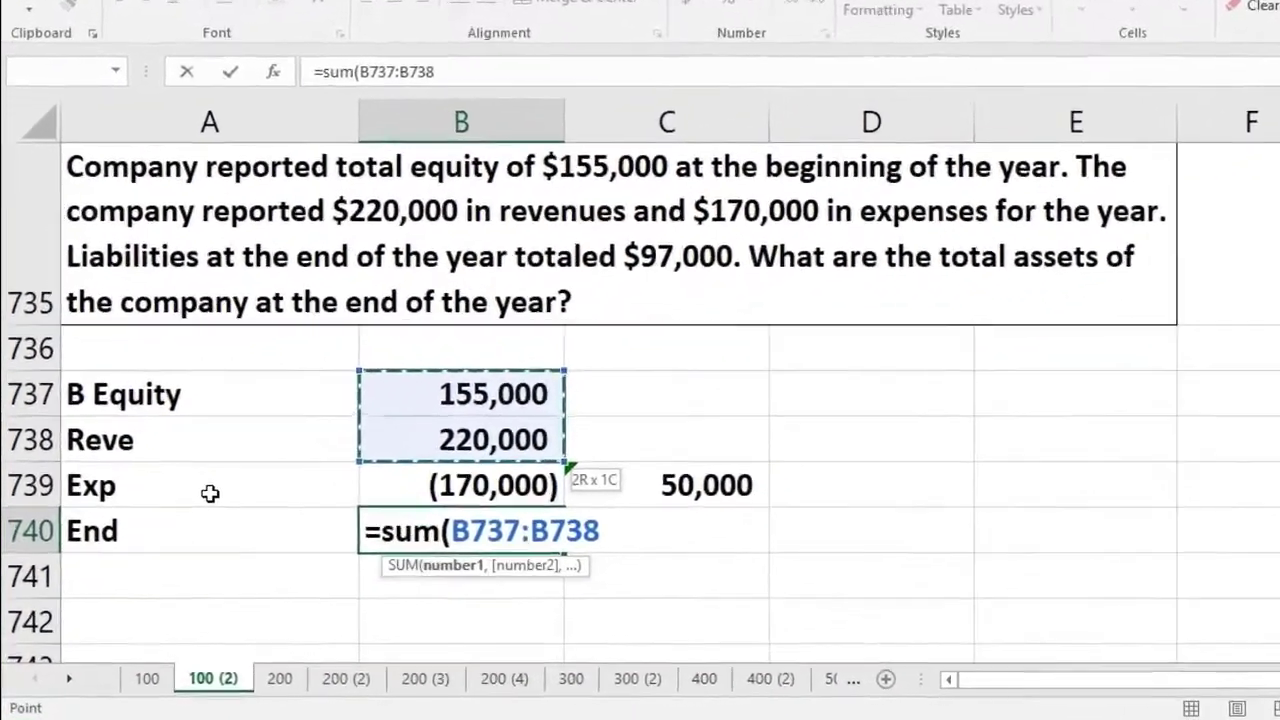
key(shift+Down)
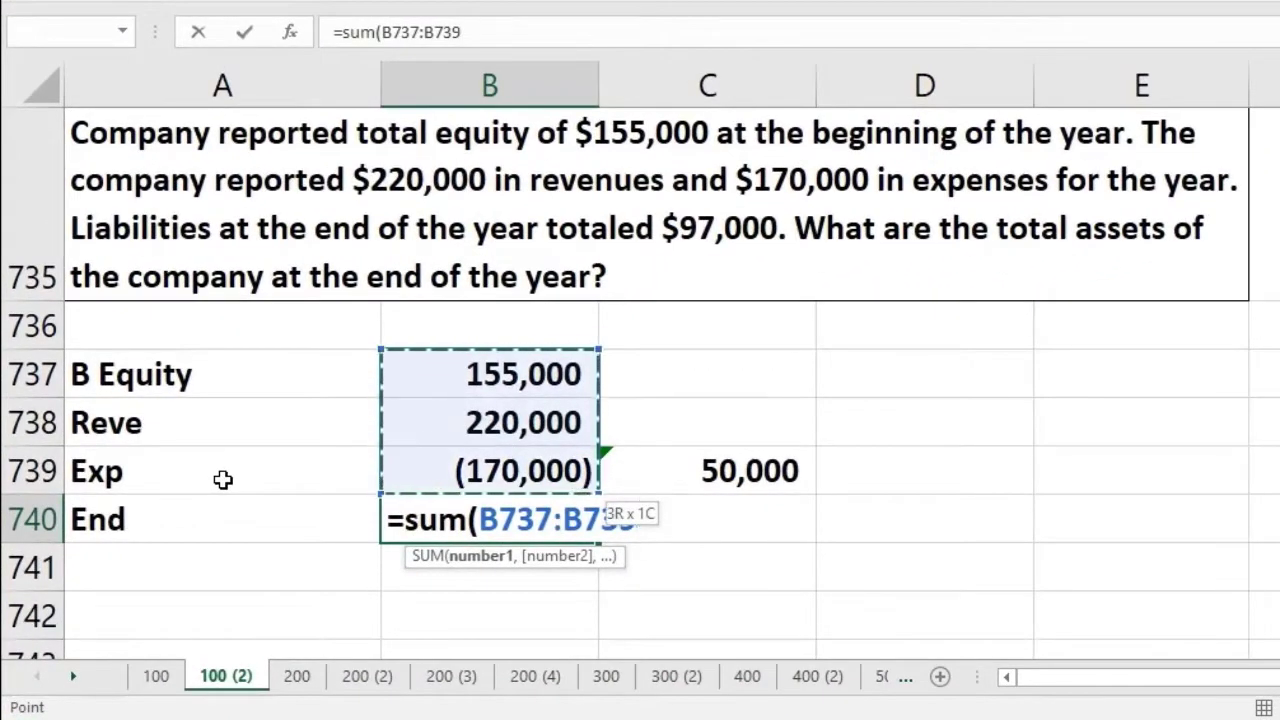
key(Return)
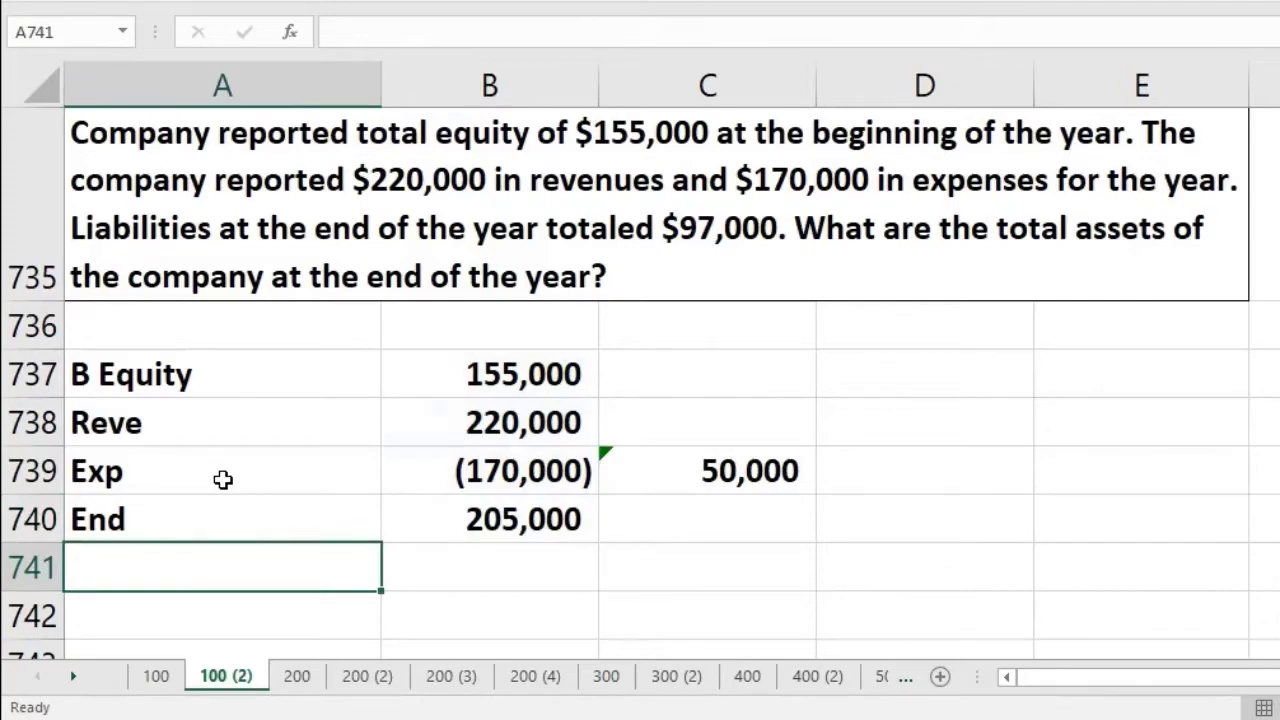
Write the accounting equation A = L + E across B742:F742, one symbol per cell.
key(Right)
key(Right)
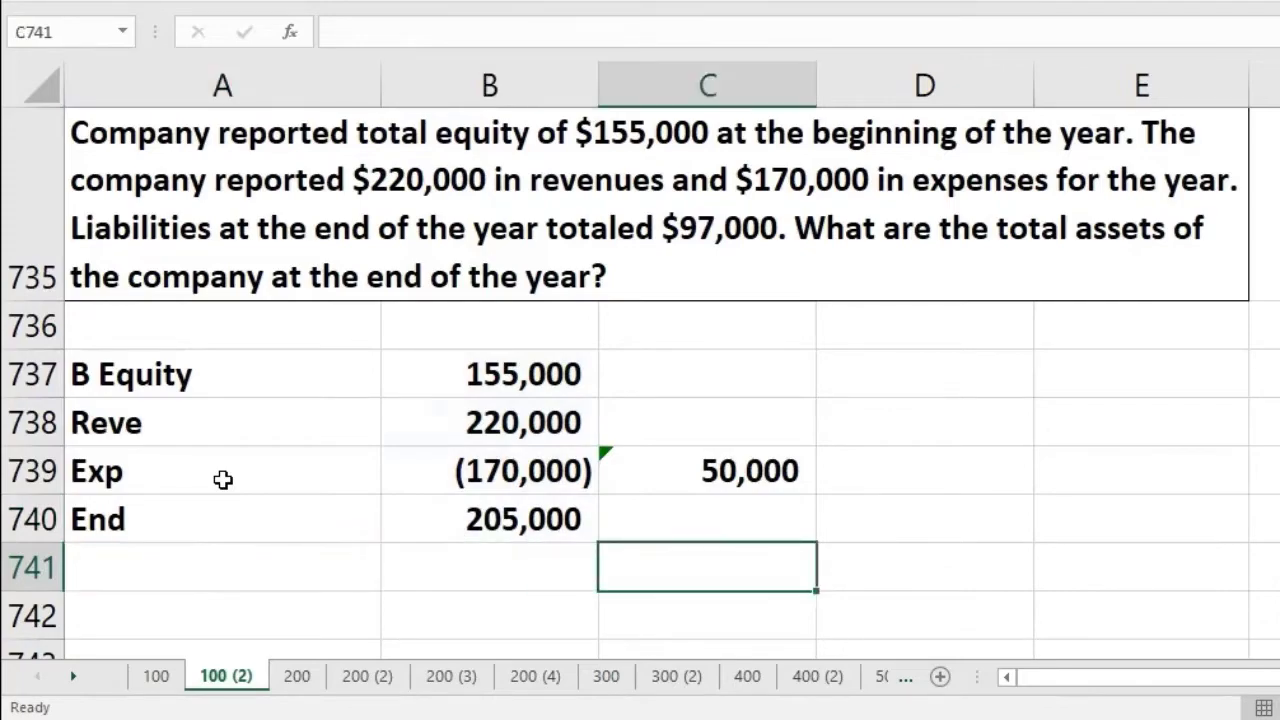
key(Left)
key(Down)
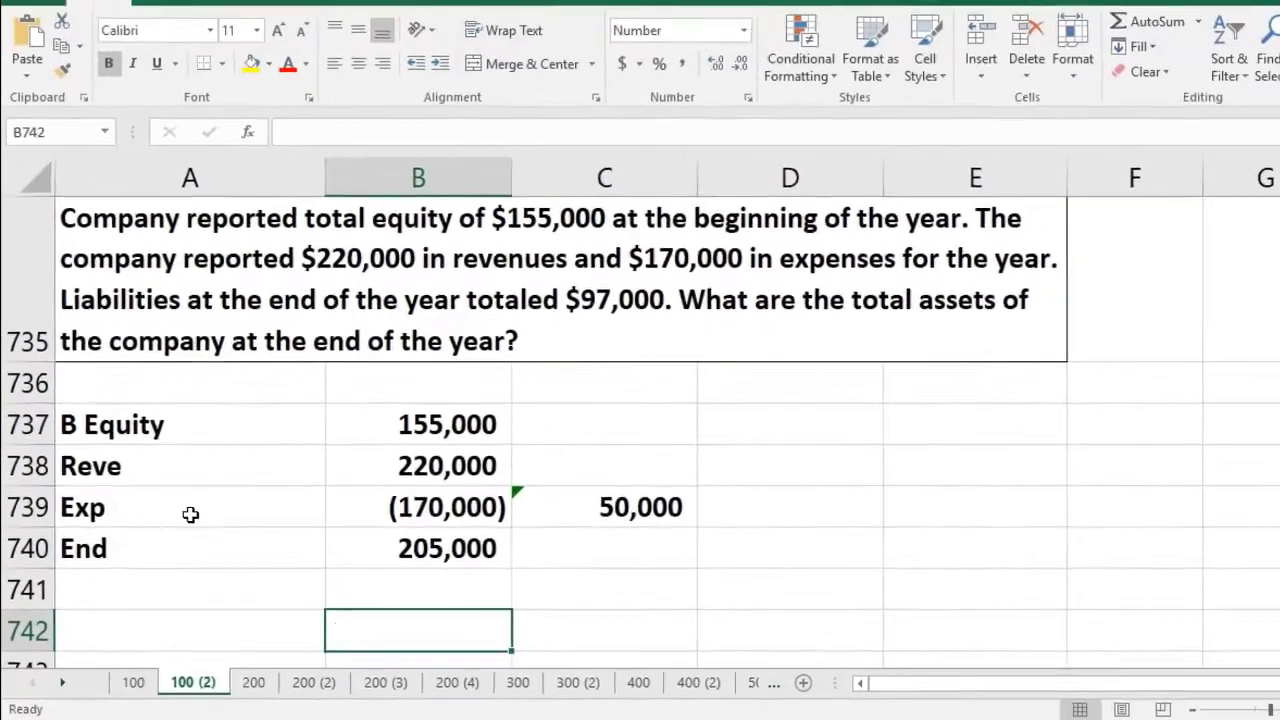
text(A)
key(Right)
text(=)
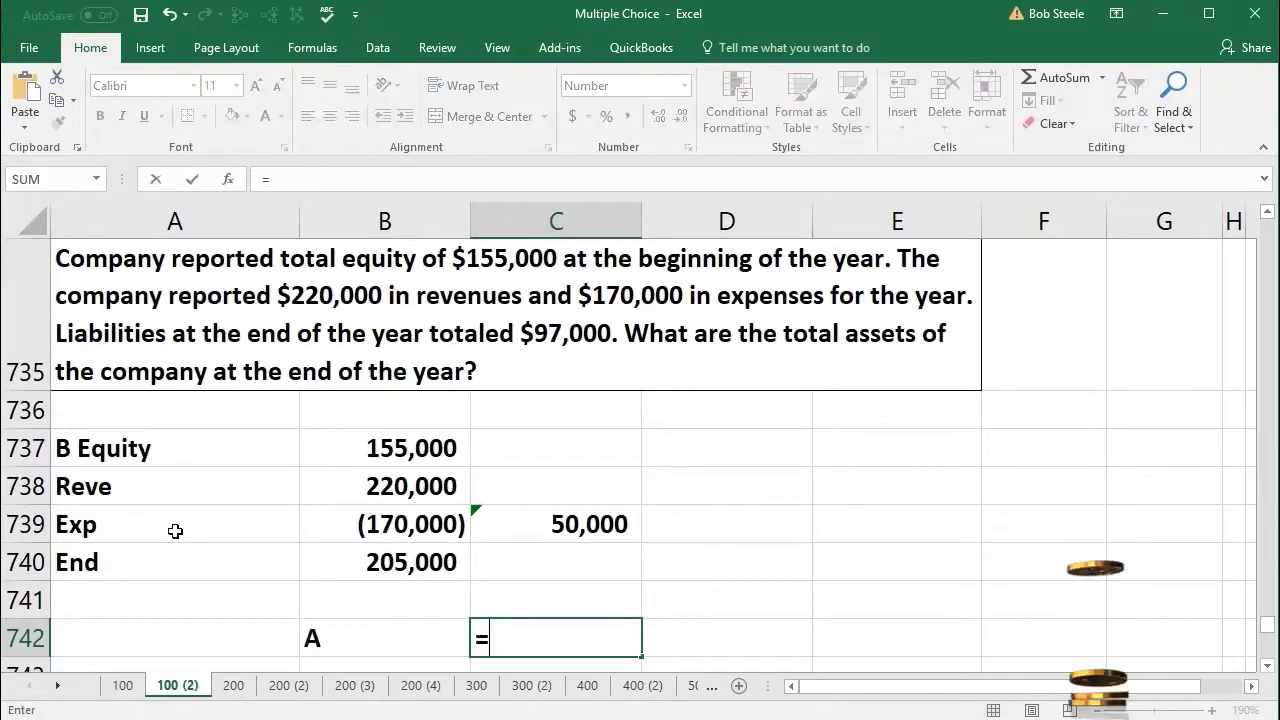
key(Right)
text(L)
key(Right)
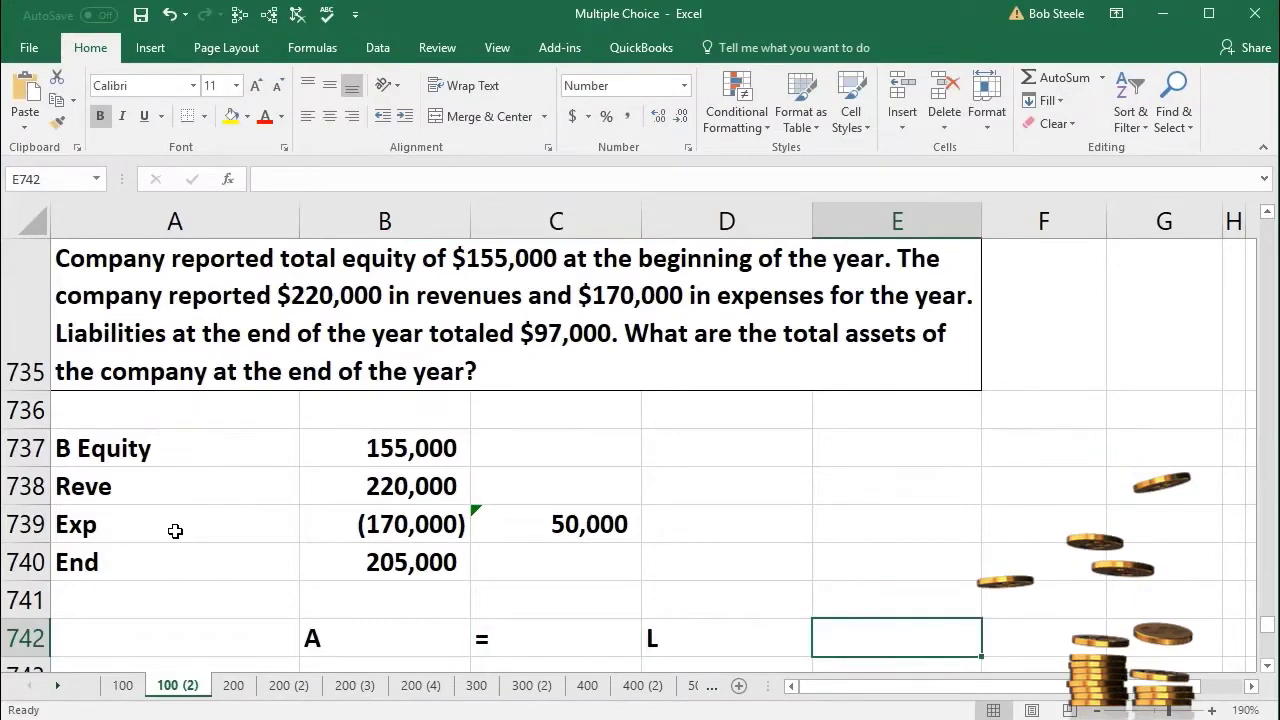
text(+)
key(Right)
text(E)
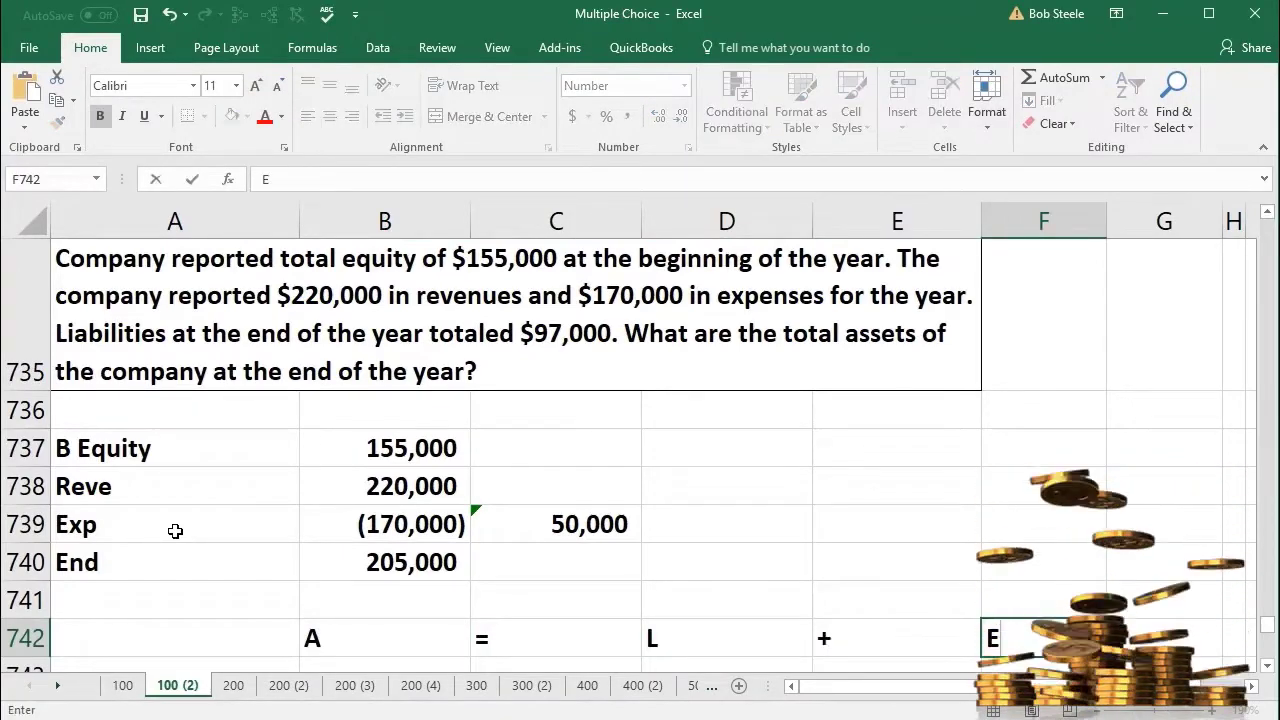
key(Return)
Enter the ending equity of 205,000 in F743, under the E of the equation.
key(Left)
key(Left)
key(Left)
key(Right)
key(Right)
key(Right)
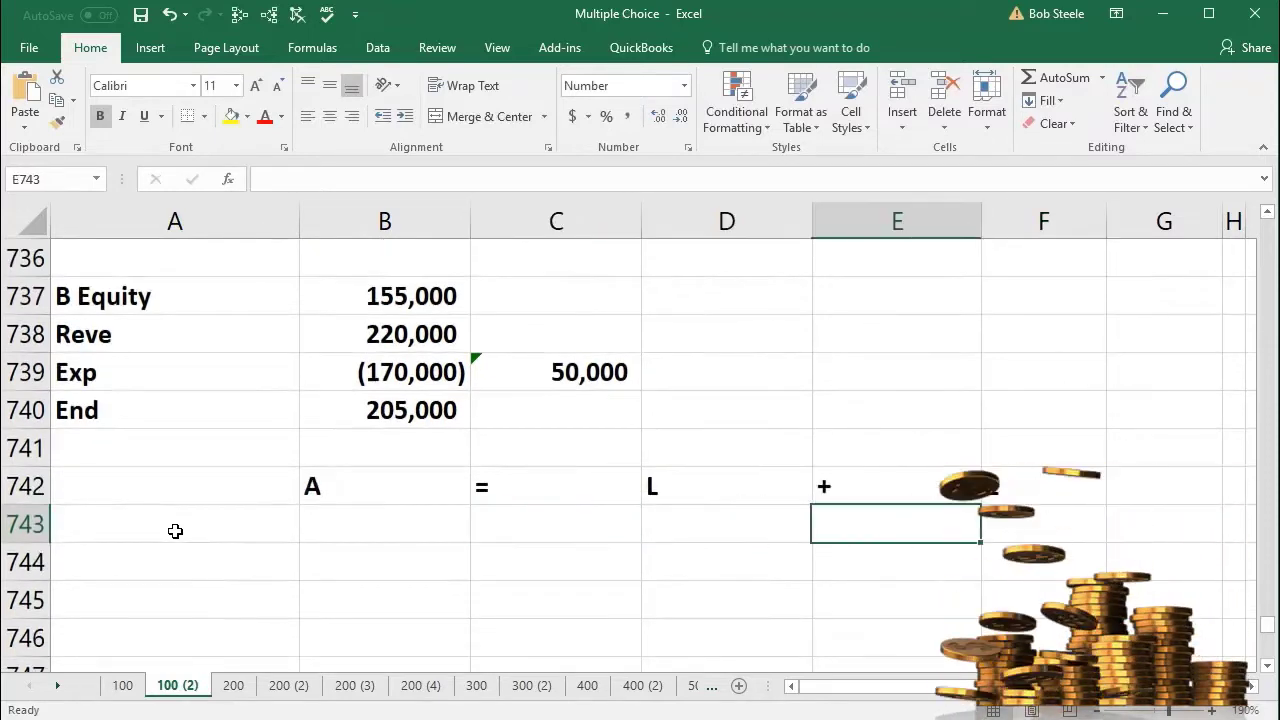
text(205000)
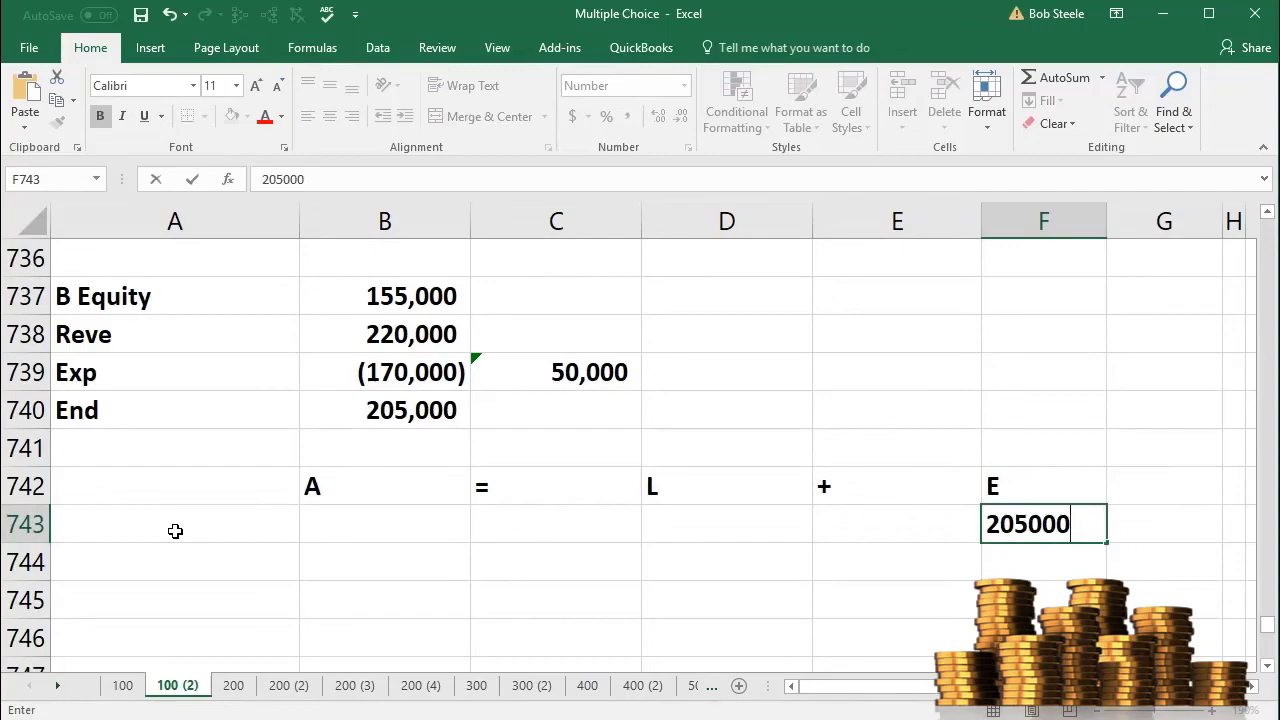
key(Return)
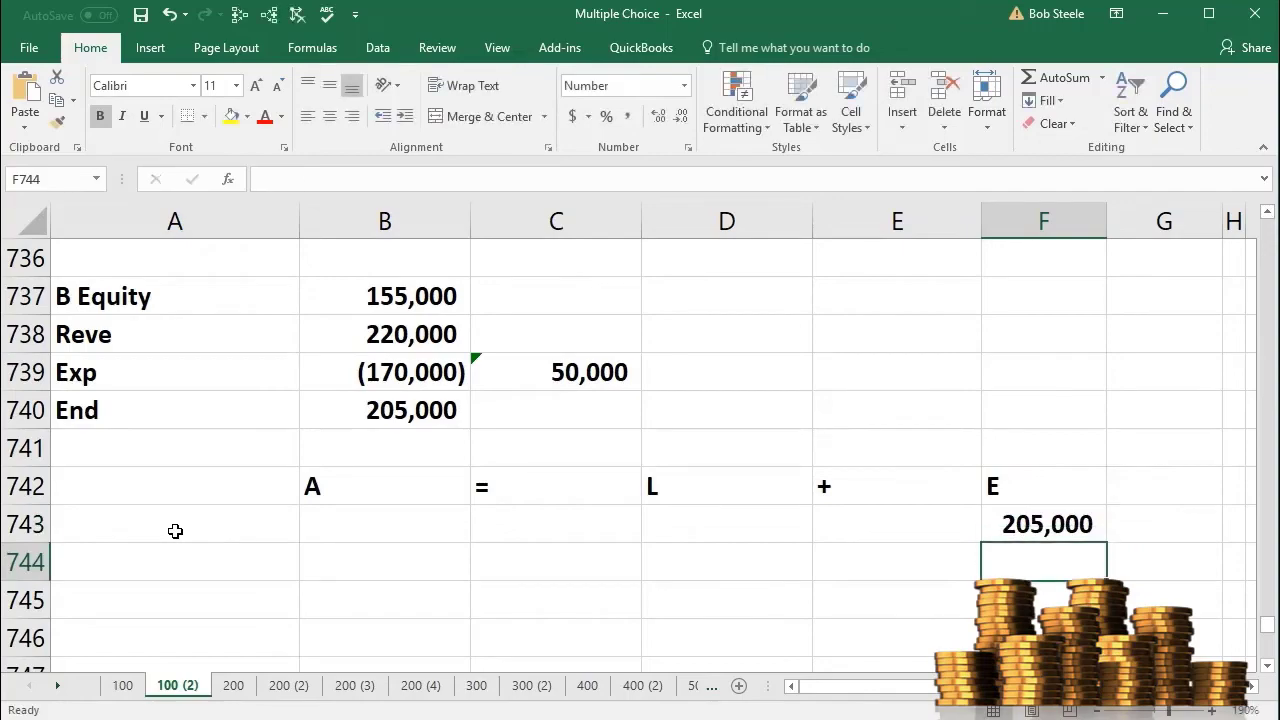
Enter the year-end liabilities of 97,000 in D743, under the L, and a plus sign in E743.
scroll(175, 531, up, 1)
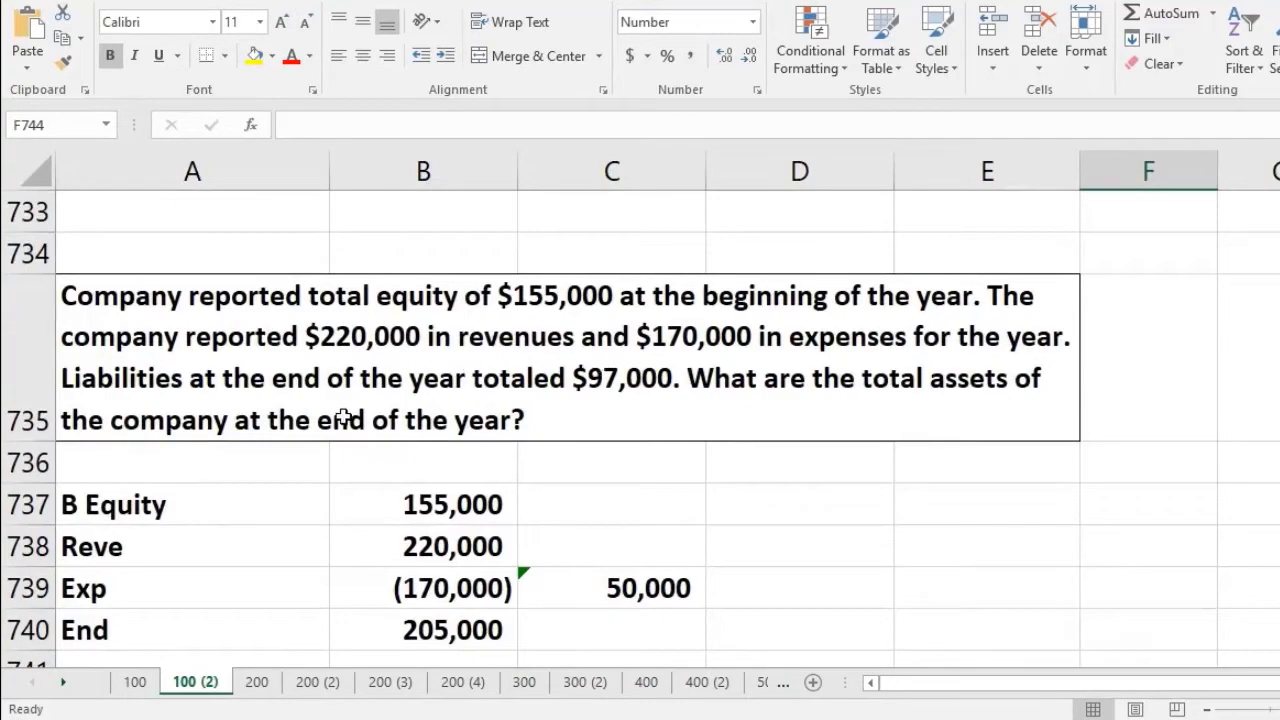
scroll(595, 443, down, 1)
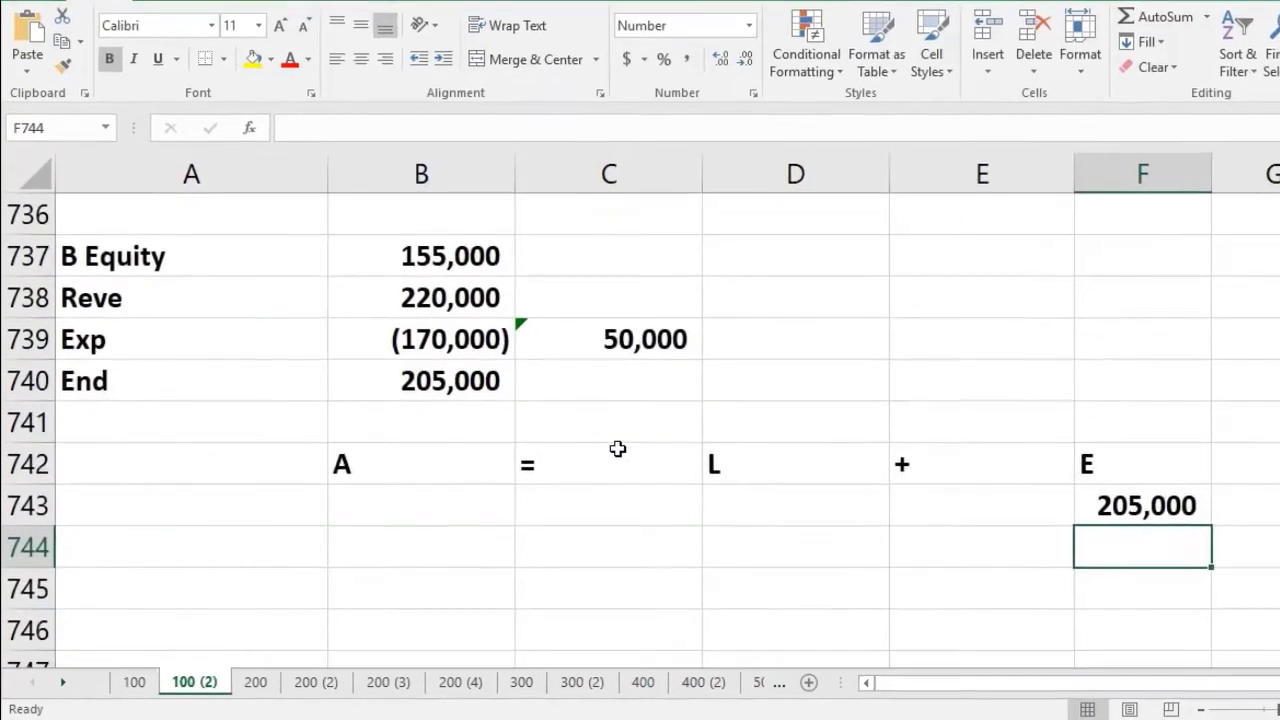
click(748, 505)
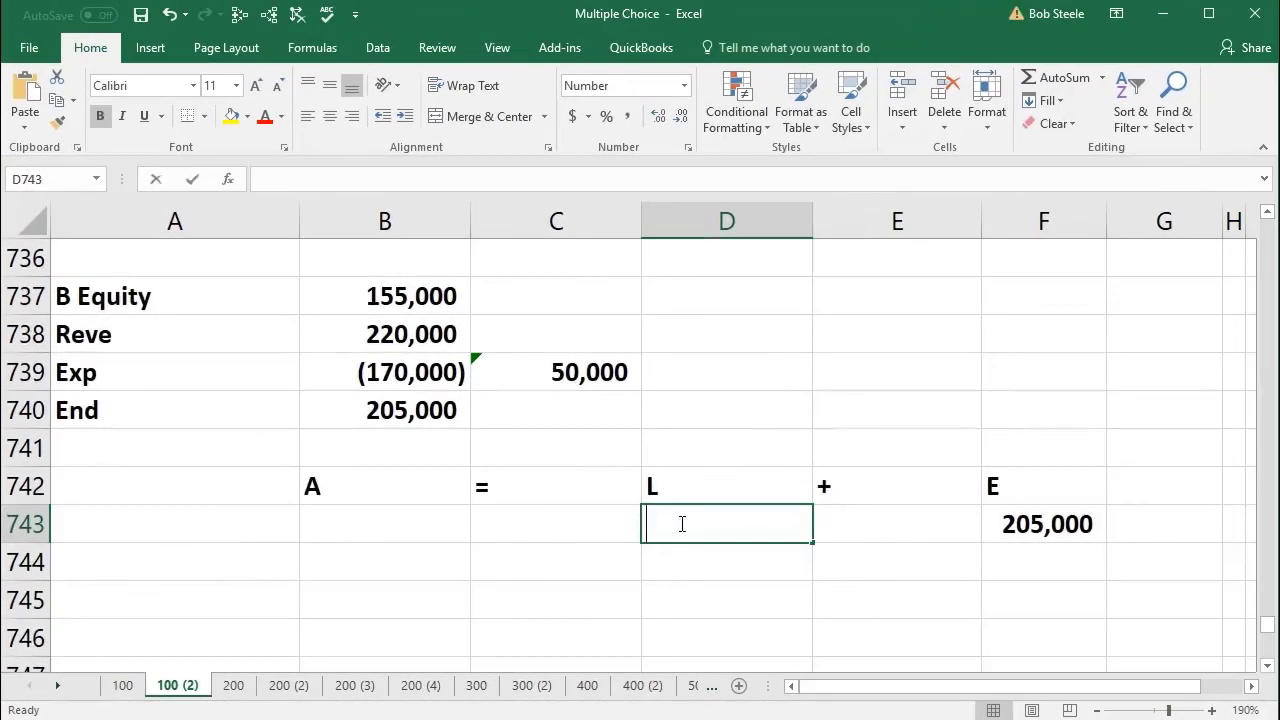
text(97)
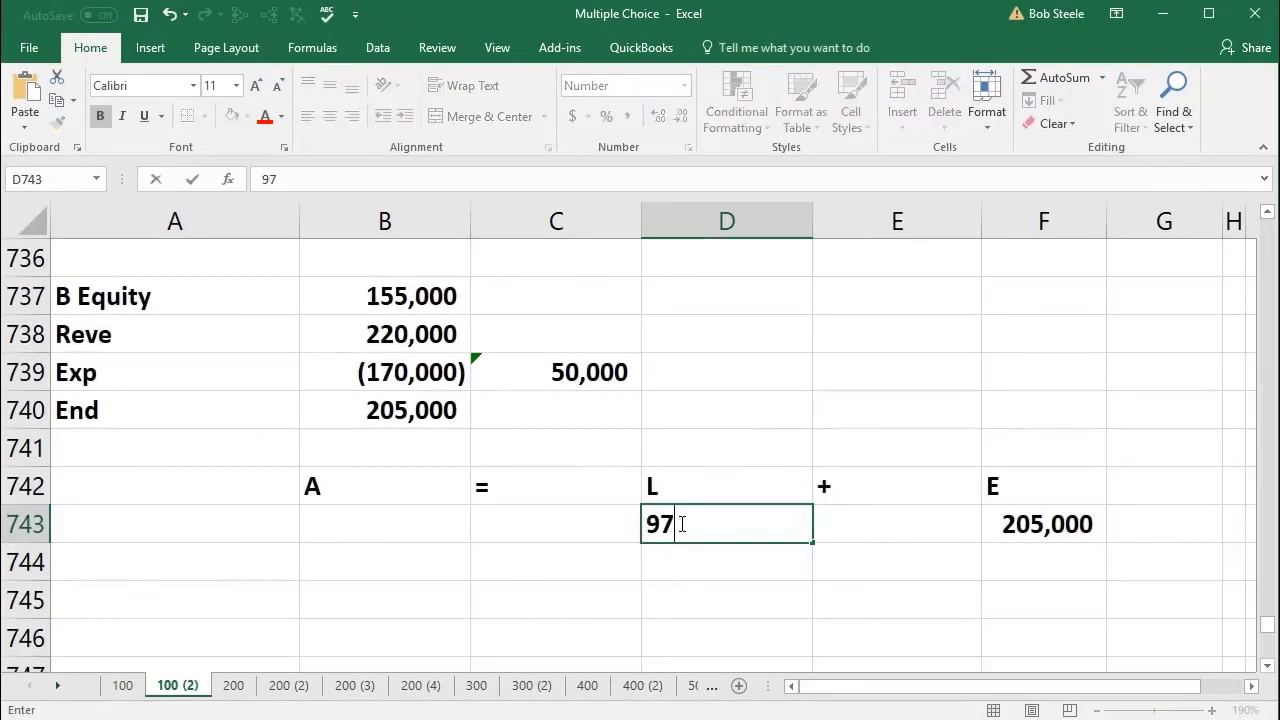
text(,000)
key(Tab)
text(z)
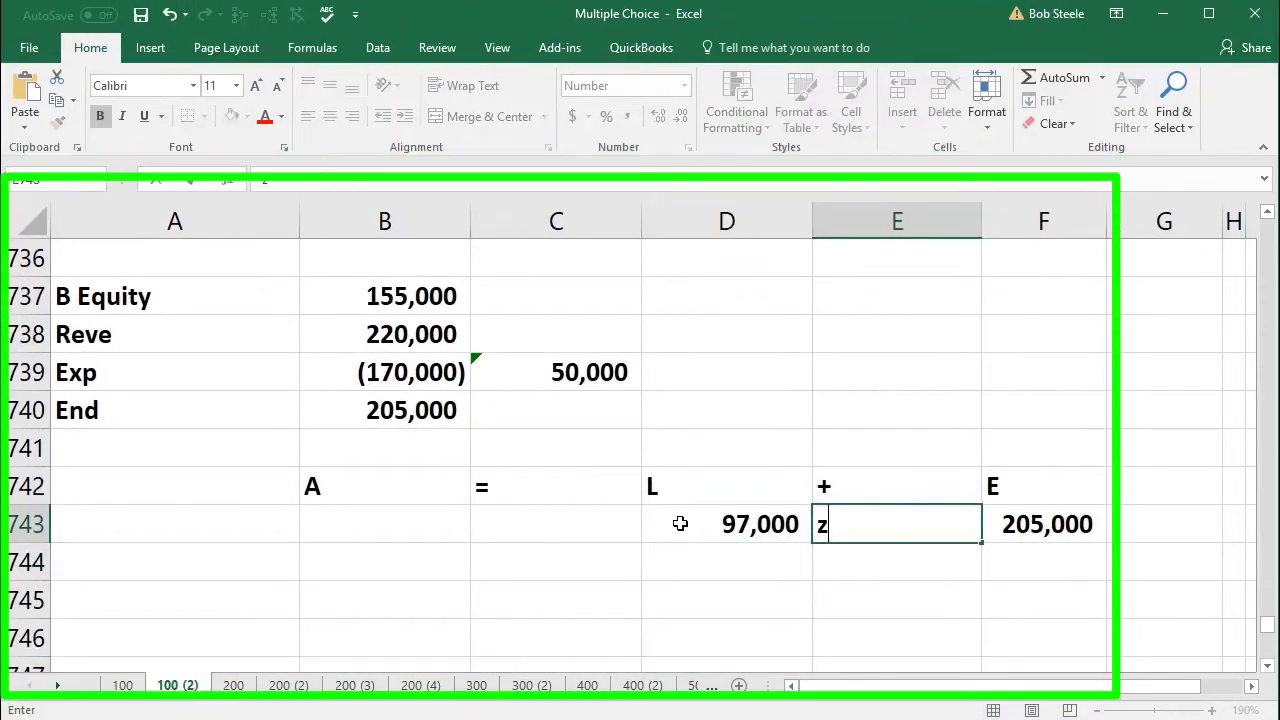
key(Return)
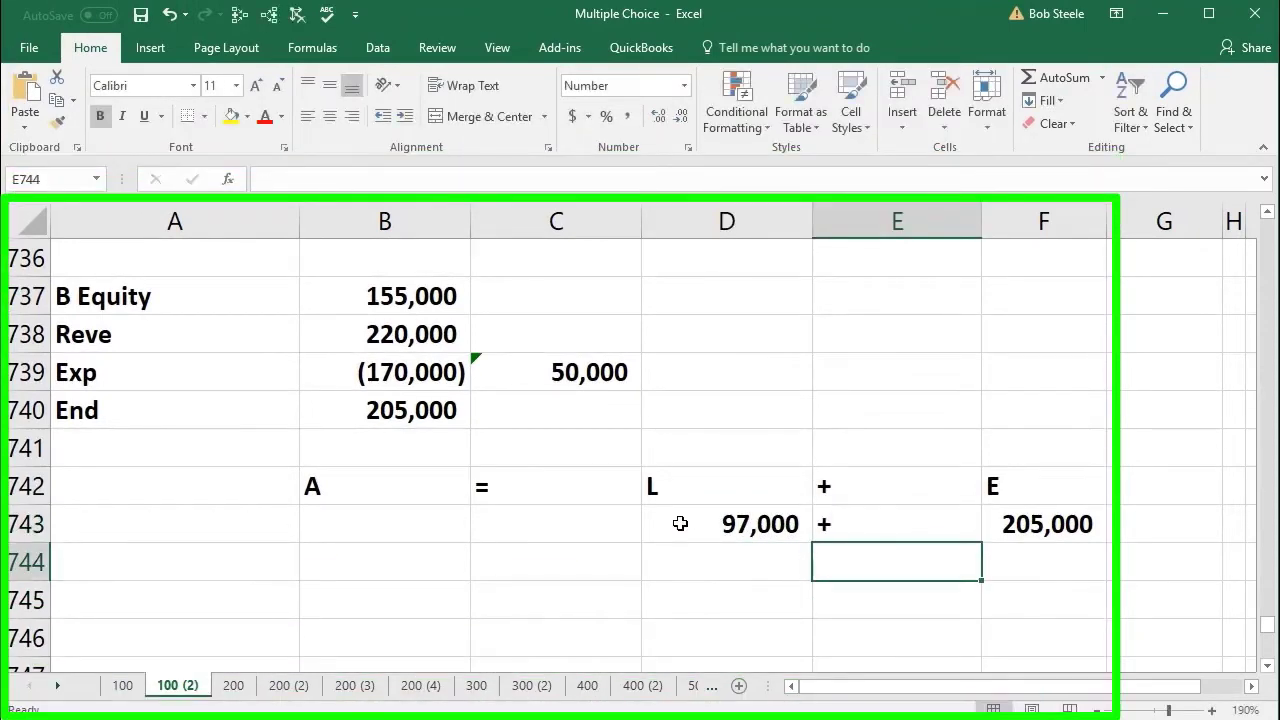
Enter an equals sign in C743, before the liabilities amount.
key(Left)
key(Up)
key(Left)
text(z)
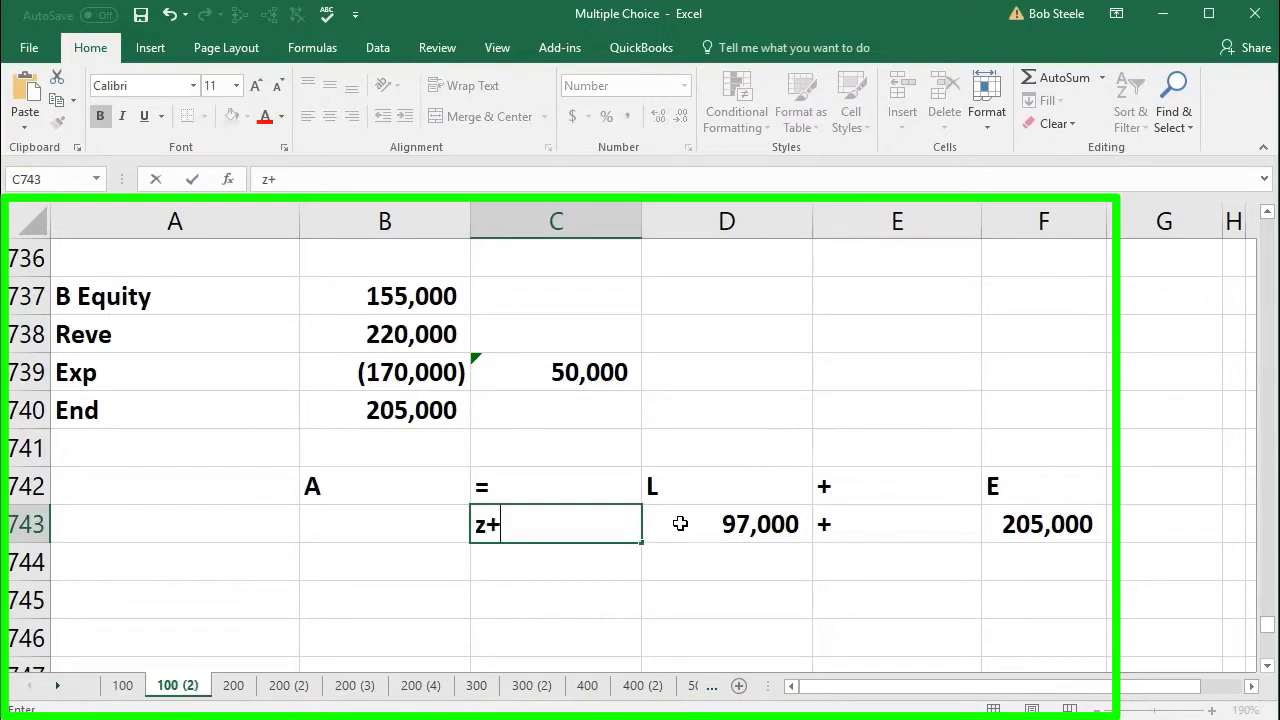
text(+)
key(BackSpace)
key(BackSpace)
text(=)
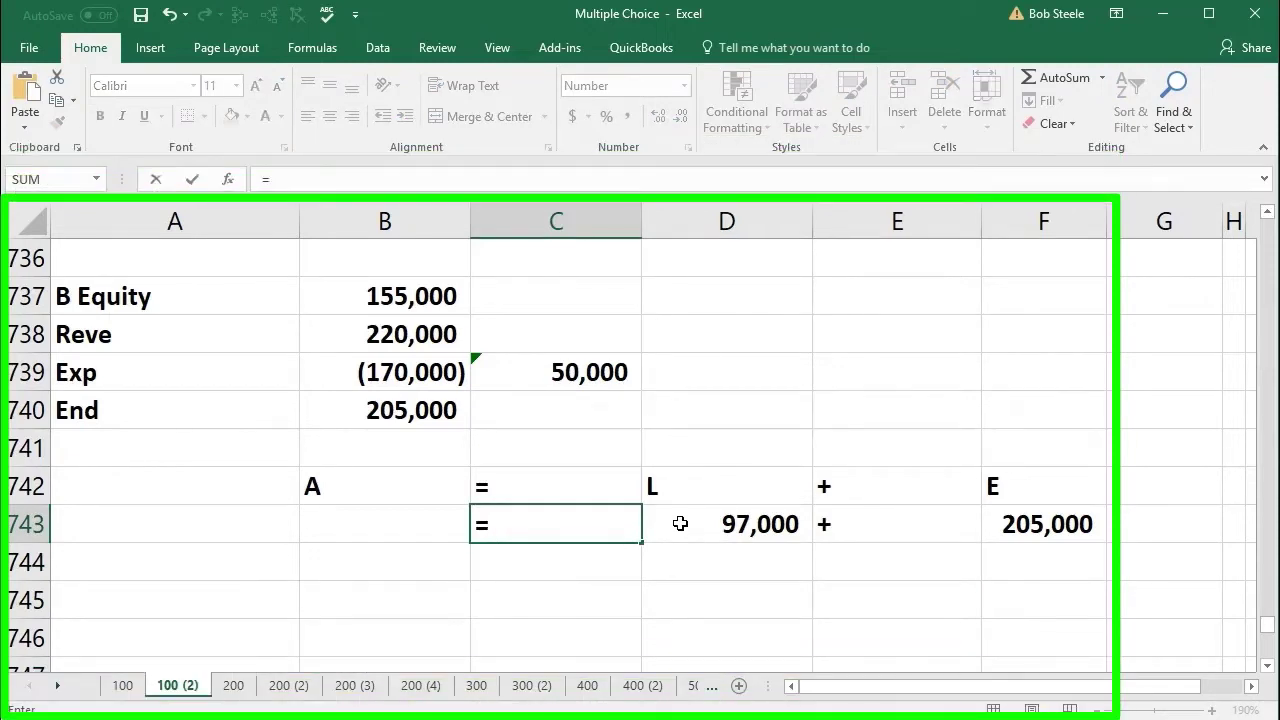
key(Return)
Enter A in B743 for the unknown assets, completing the second line of the equation.
key(Left)
key(Up)
text(z)
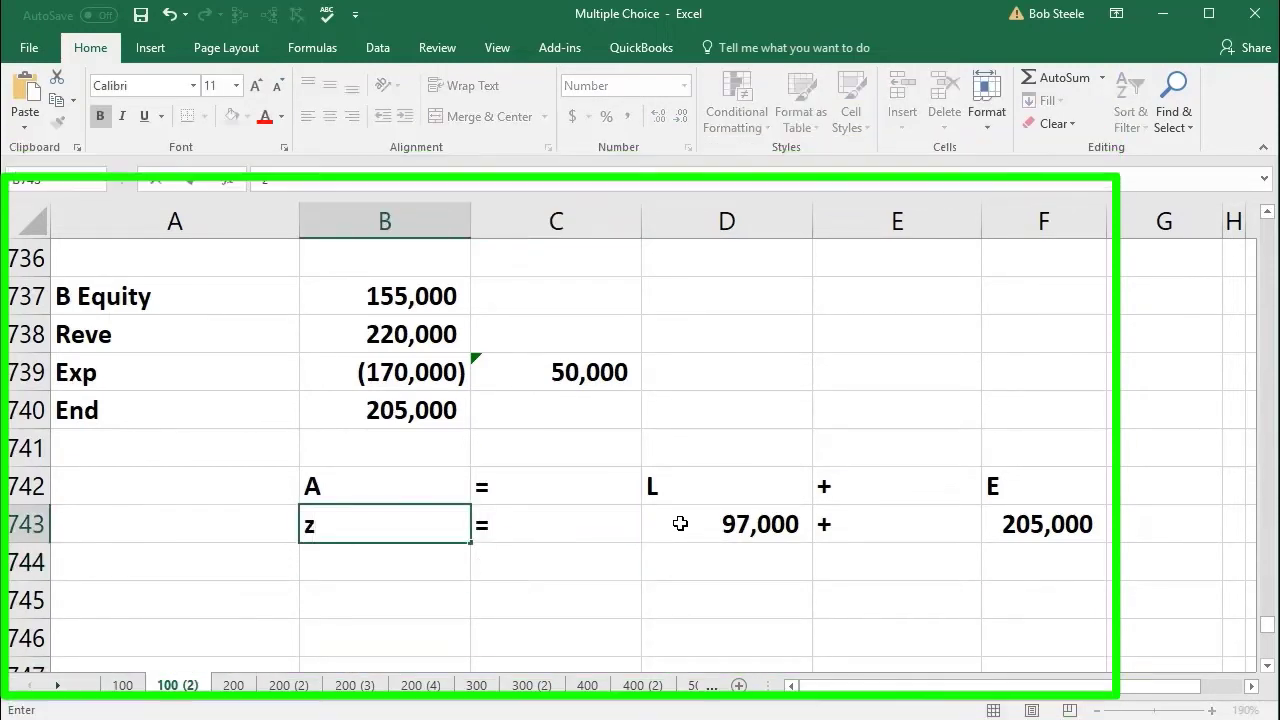
key(BackSpace)
text(A)
key(Return)
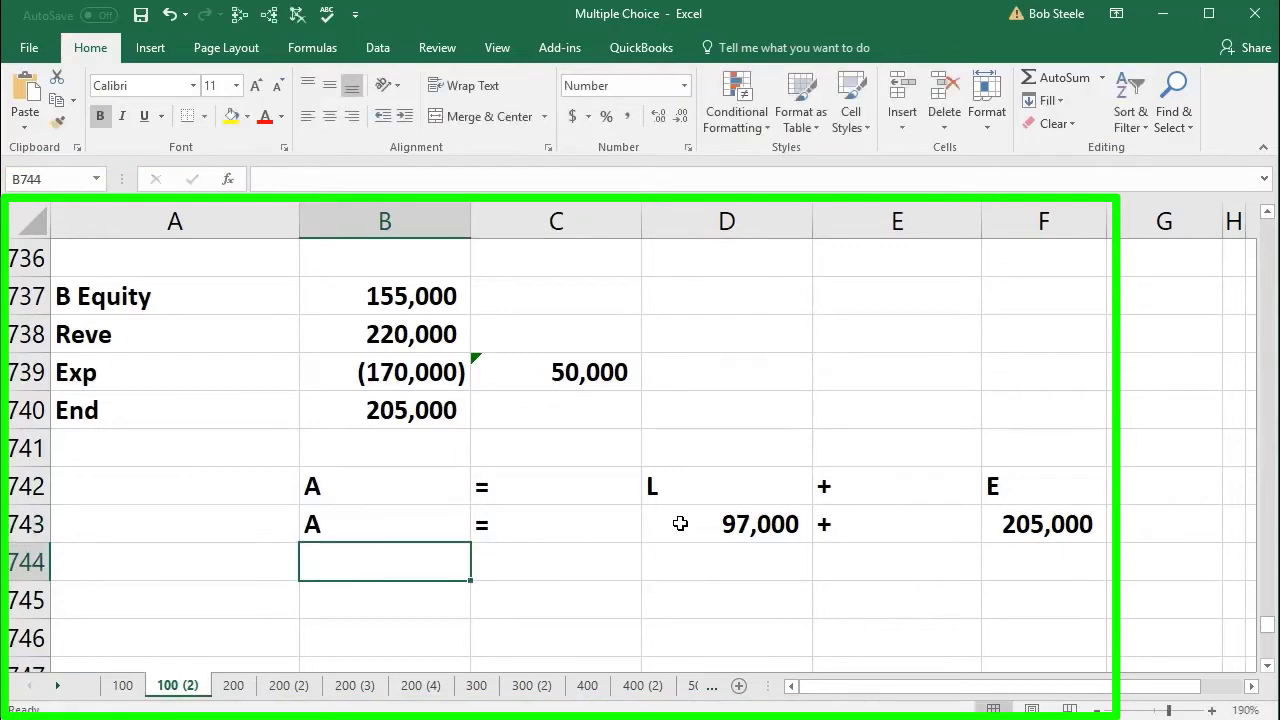
Start the solution line in row 745 with A in B745 and an equals sign in C745.
key(Return)
text(A)
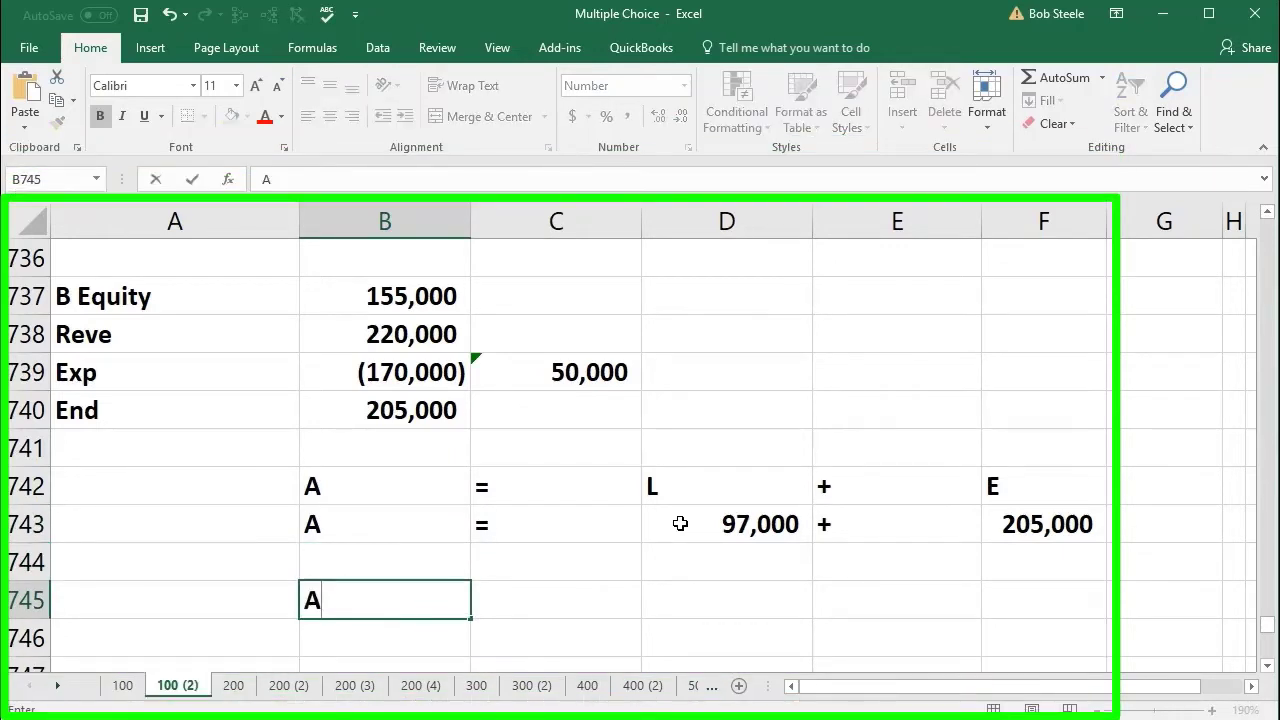
key(Tab)
text(=)
key(Tab)
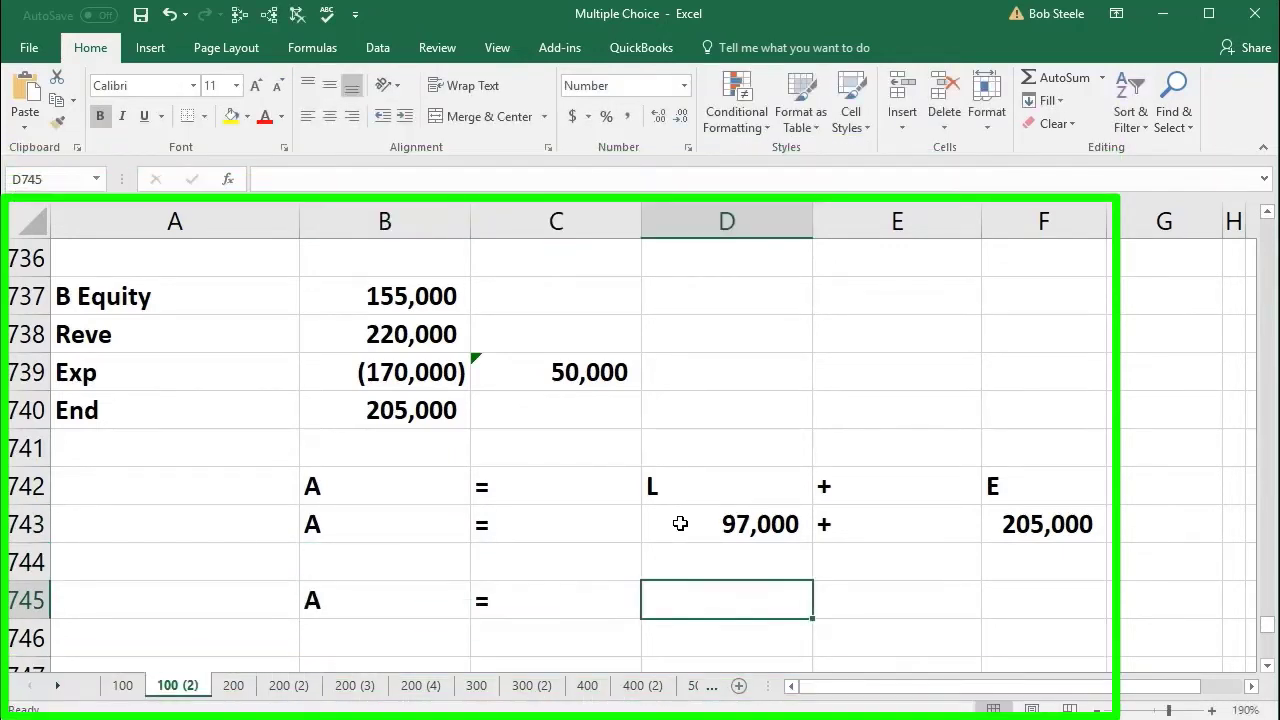
Calculate total assets in D745 with a formula adding the liabilities in D743 and the ending equity in F743.
text(=)
click(680, 523)
key(Right)
key(Right)
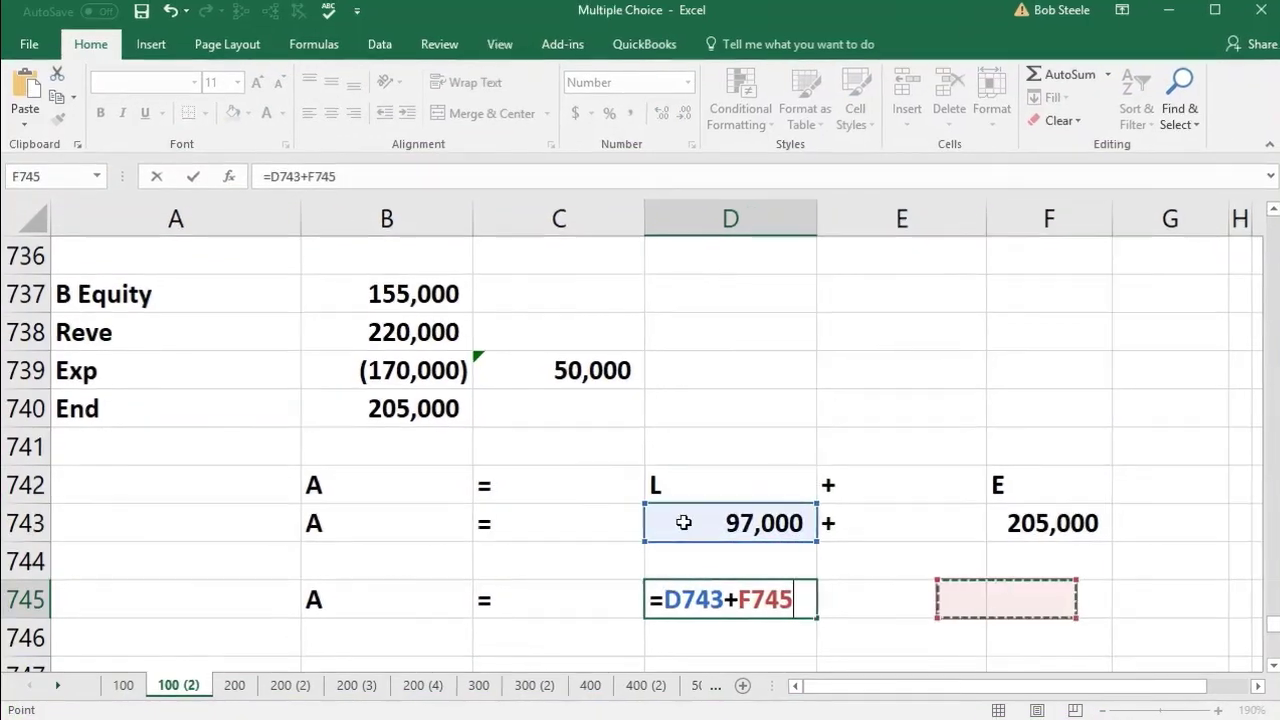
key(Up)
key(Up)
key(Return)
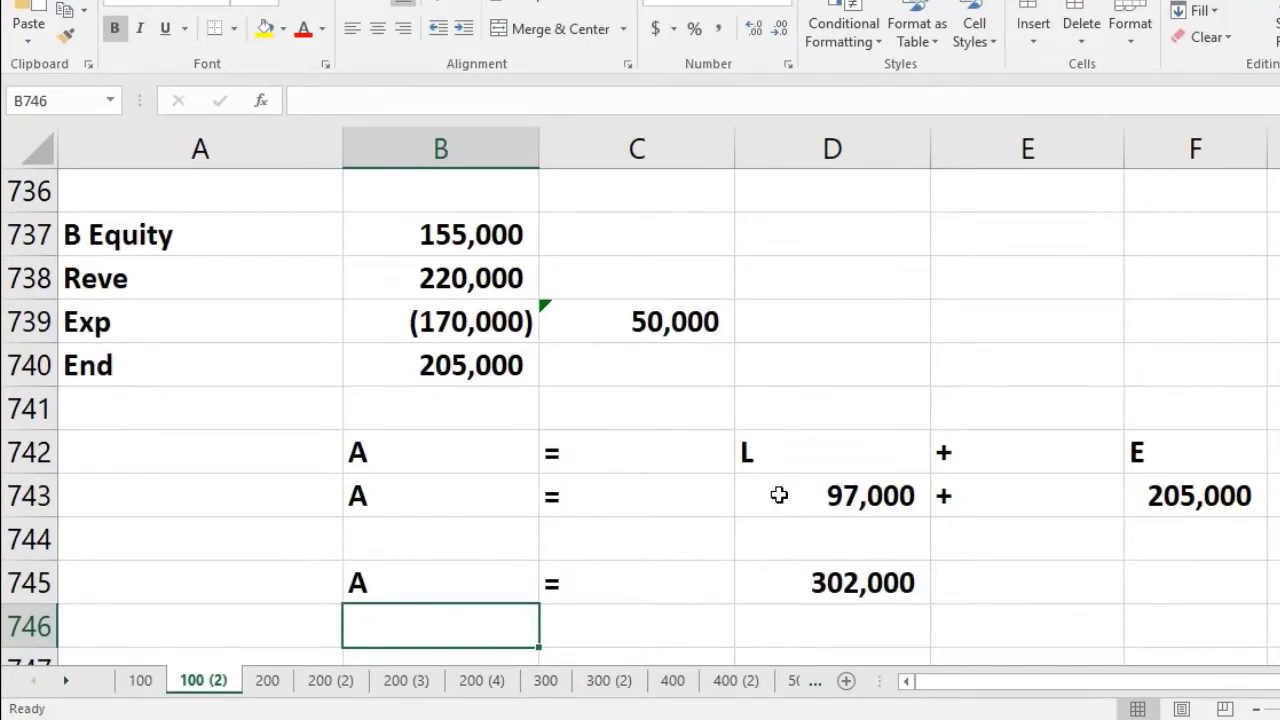
Review the solution against the problem text, checking the row 743 amounts, the ending equity calculation and the accounting equation in row 742.
drag(800, 498, 1140, 516)
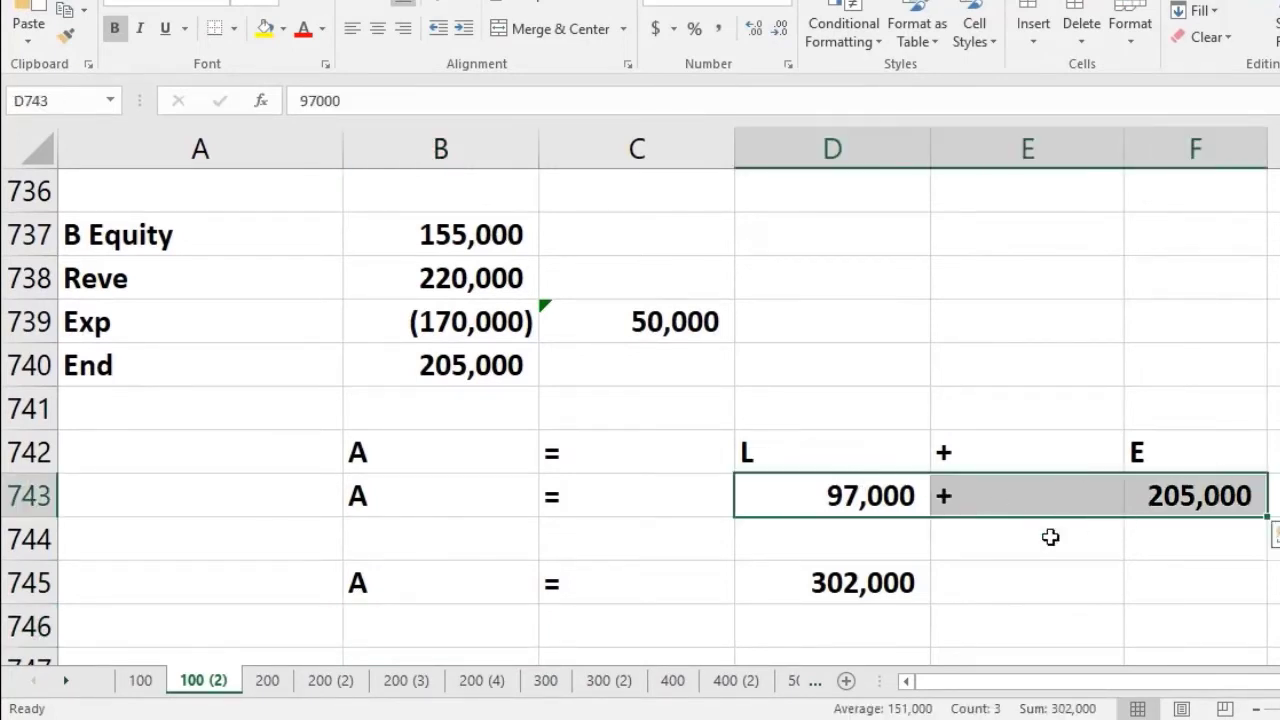
click(876, 588)
click(458, 612)
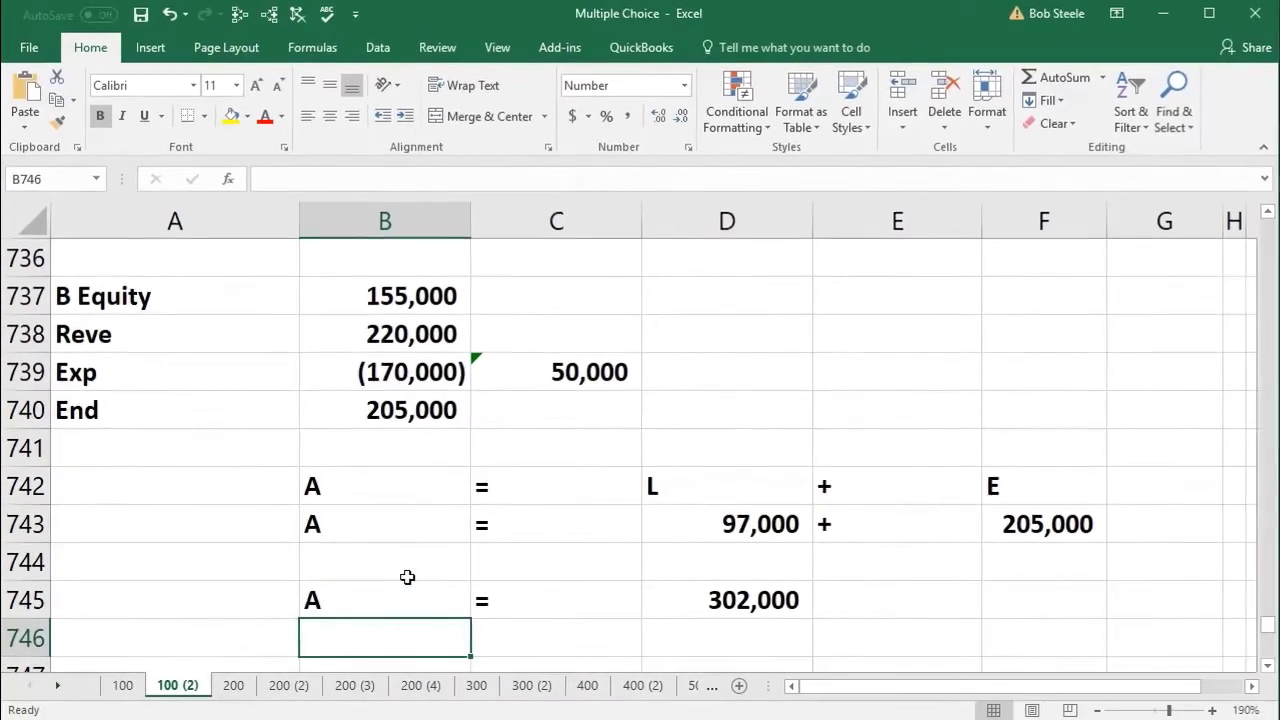
scroll(411, 552, up, 1)
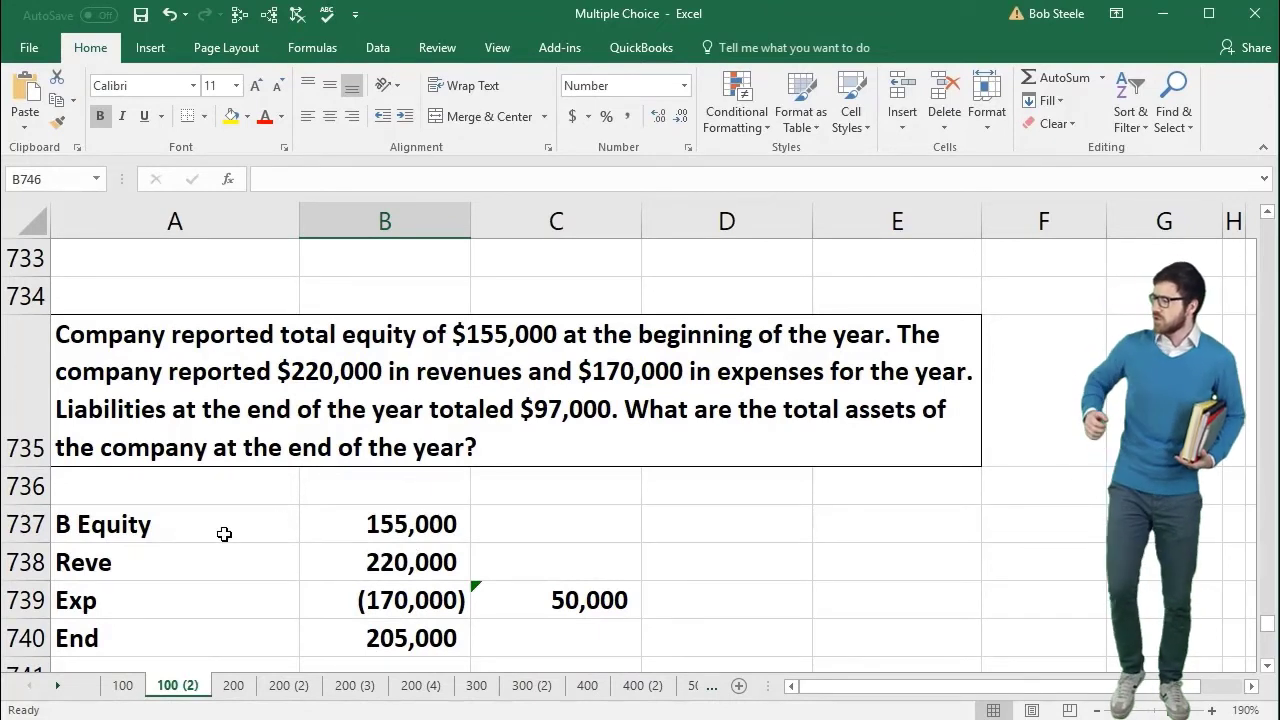
drag(255, 526, 324, 629)
click(323, 629)
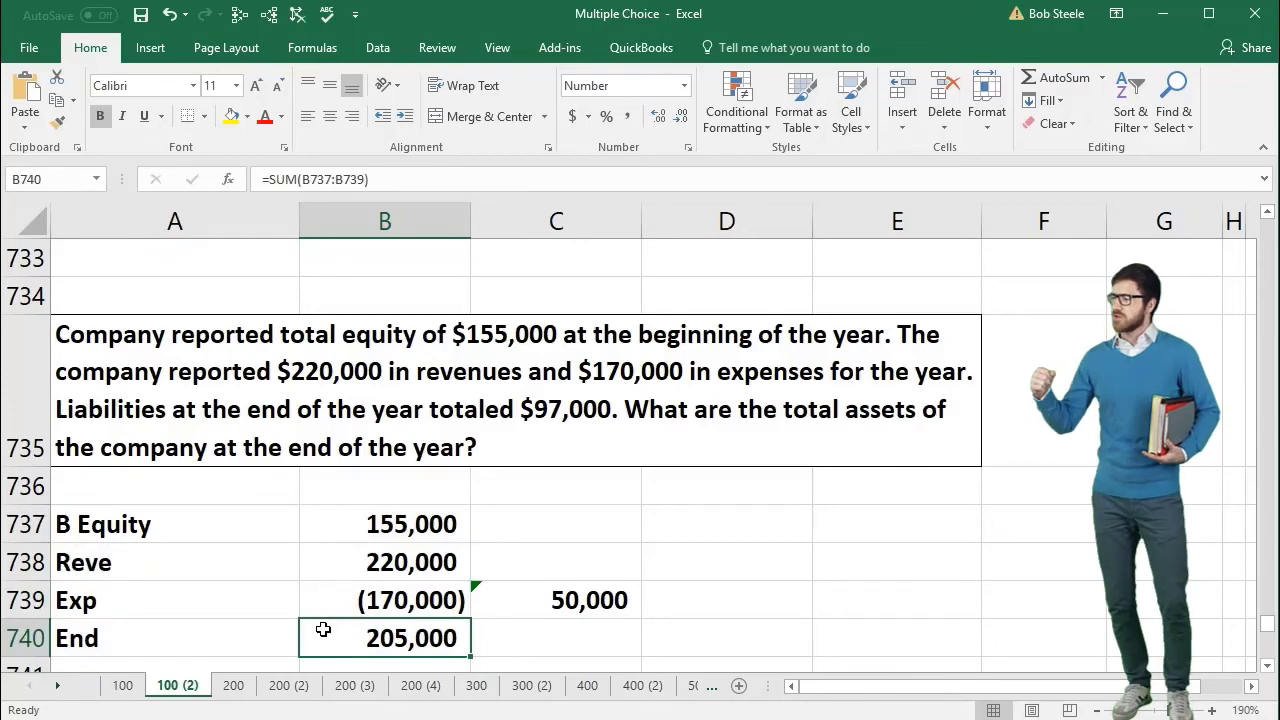
scroll(323, 629, down, 1)
click(322, 500)
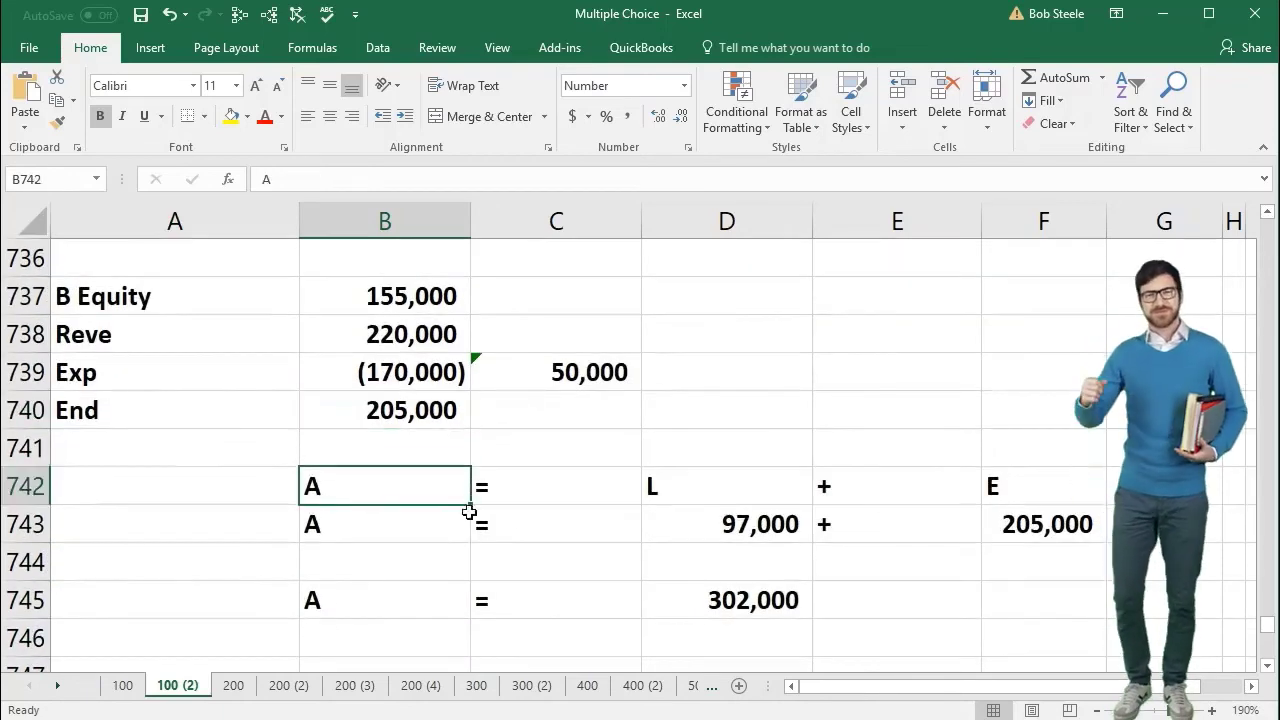
click(530, 515)
click(720, 488)
click(976, 480)
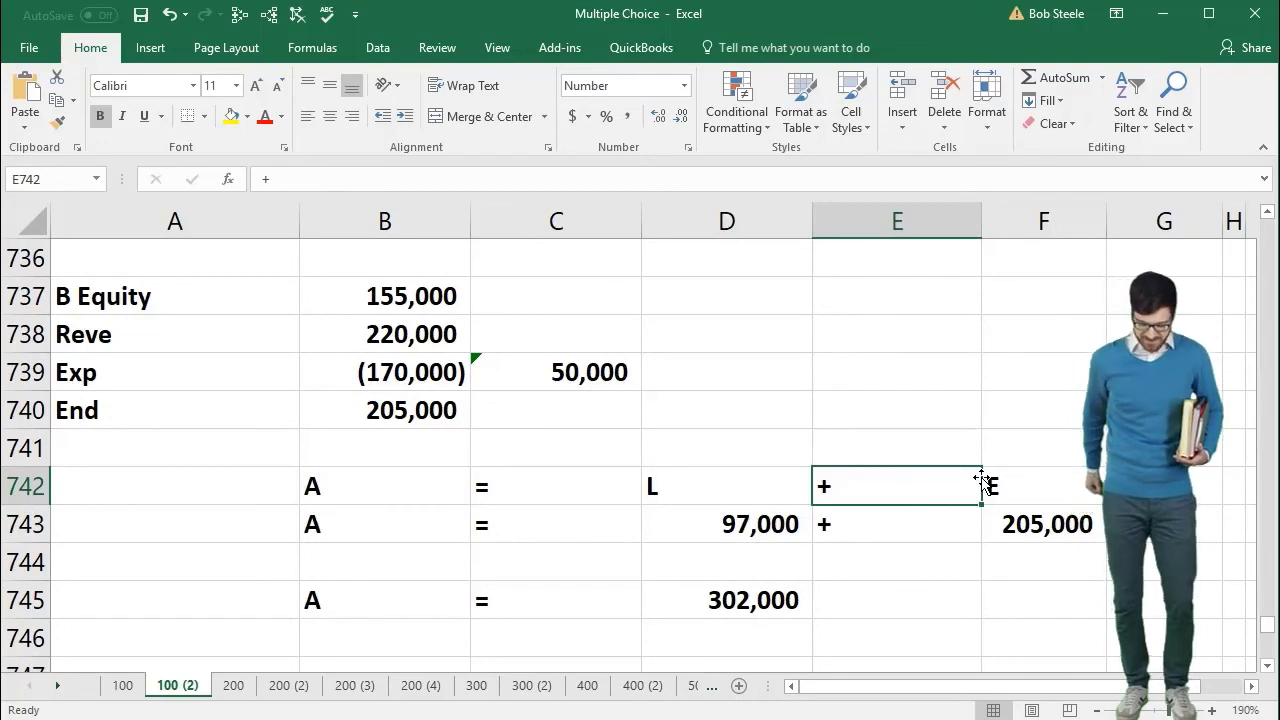
click(398, 489)
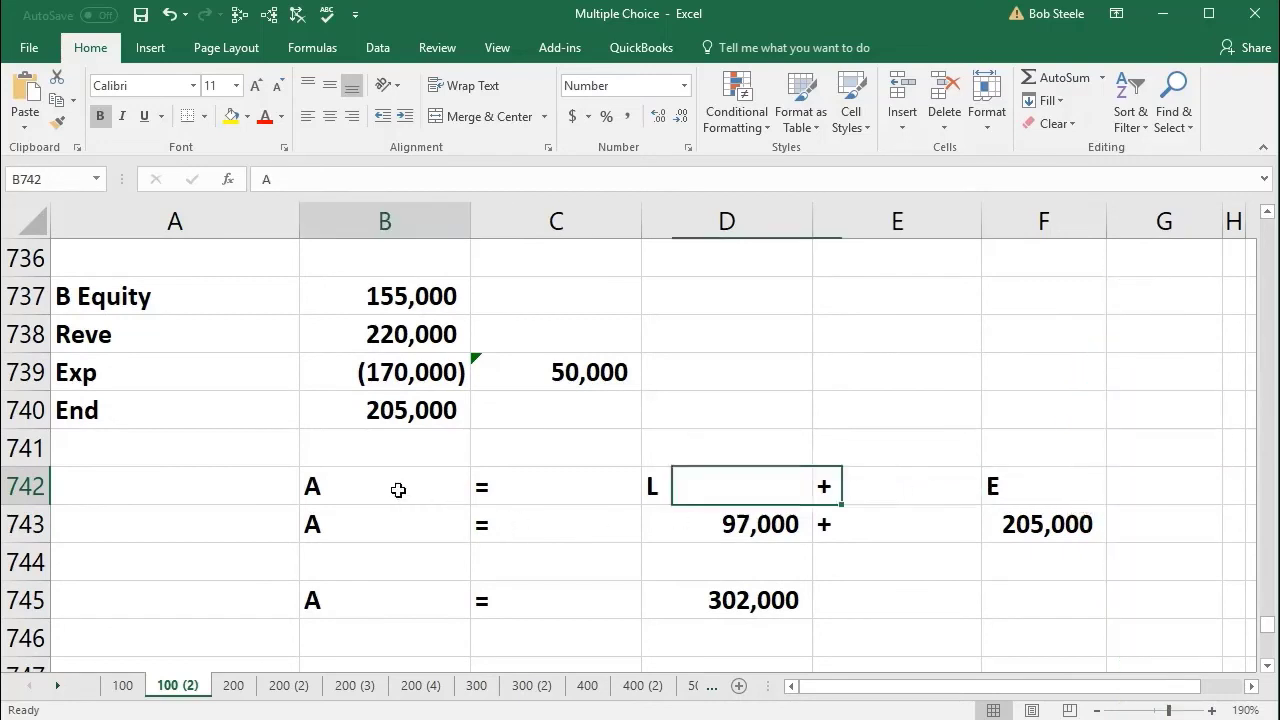